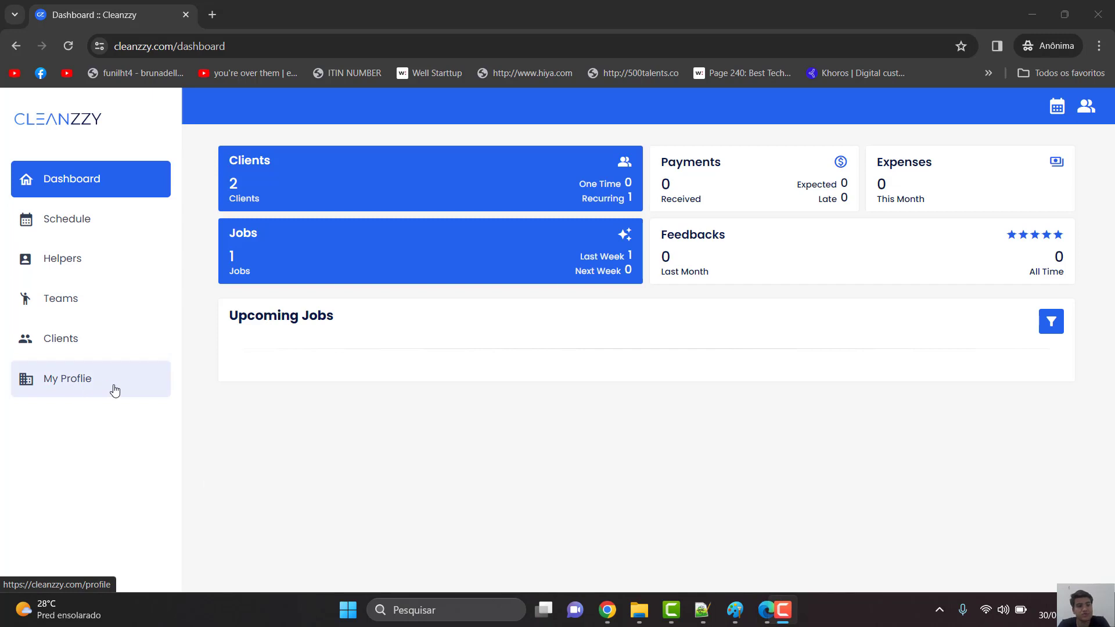
- Open the My Profile page from the left sidebar
{"action": "left_click", "coordinate": [82, 387]}
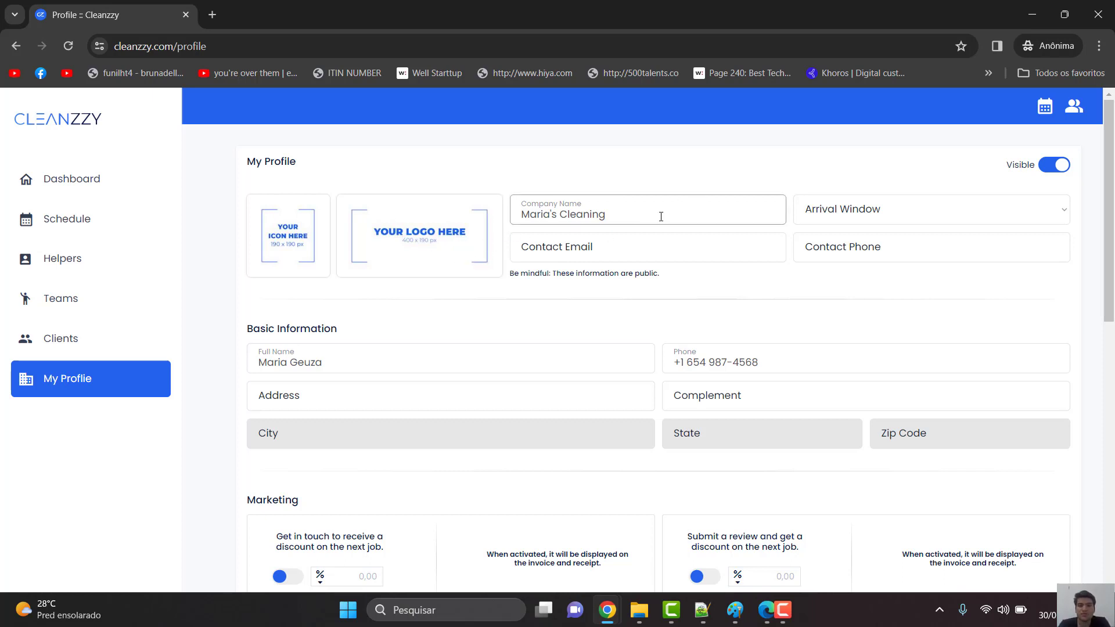
- Check the Arrival Window options without choosing one, then scroll down to the Marketing section
{"action": "left_click", "coordinate": [877, 219]}
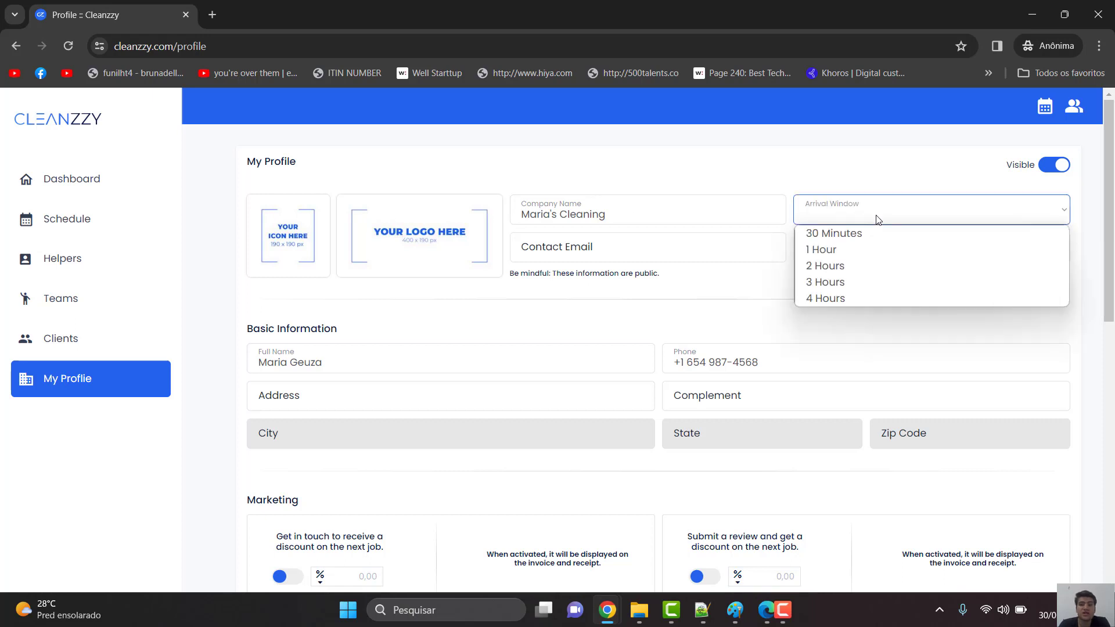
{"action": "left_click", "coordinate": [791, 176]}
{"action": "scroll", "coordinate": [791, 176], "scroll_direction": "down", "scroll_amount": 1}
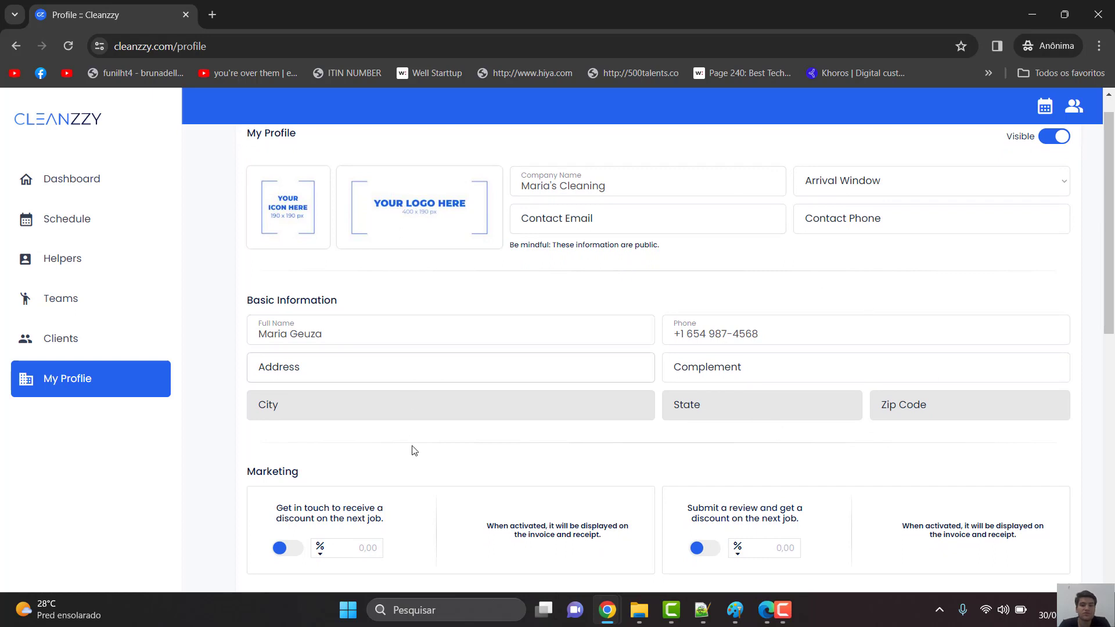
{"action": "scroll", "coordinate": [511, 462], "scroll_direction": "down", "scroll_amount": 4}
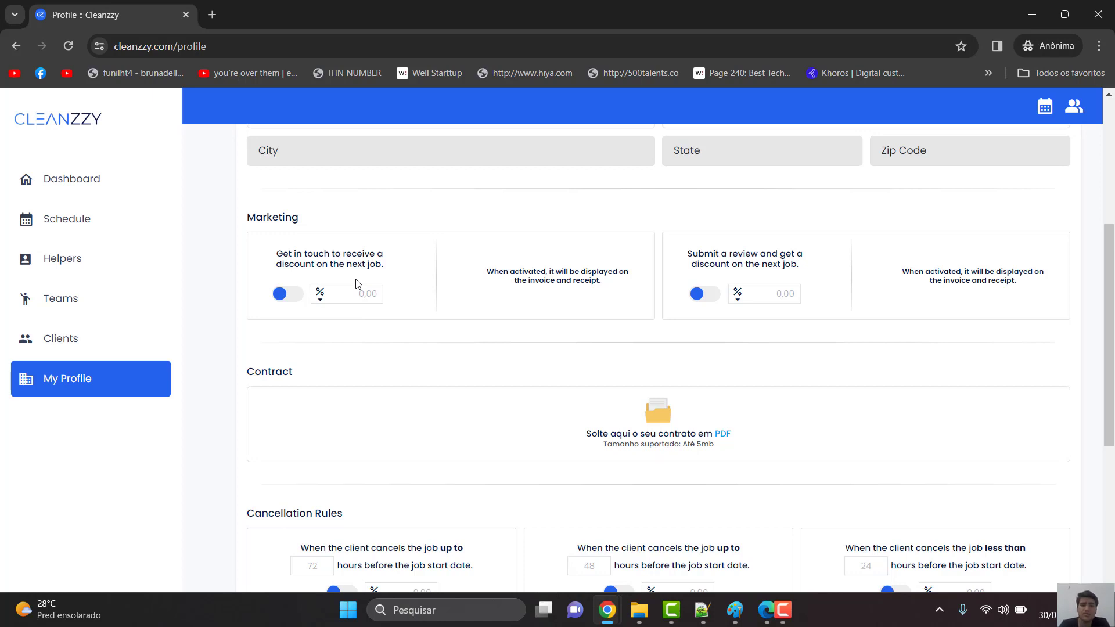
- Turn on the get-in-touch discount as a $50 amount
{"action": "left_click", "coordinate": [294, 294]}
{"action": "left_click", "coordinate": [321, 298]}
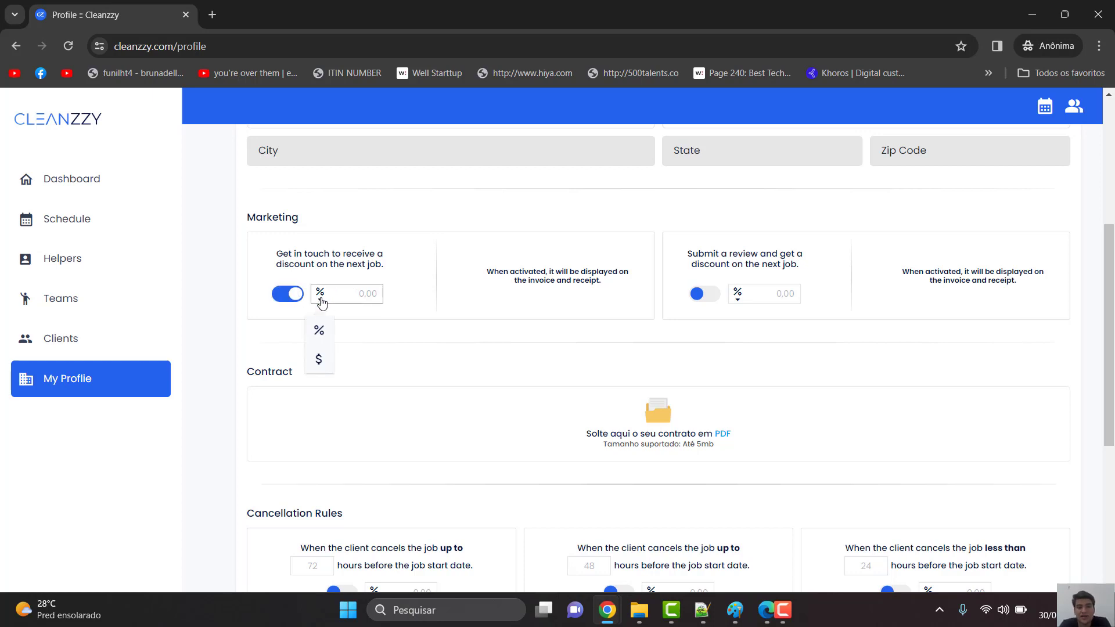
{"action": "left_click", "coordinate": [321, 360]}
{"action": "left_click", "coordinate": [366, 294]}
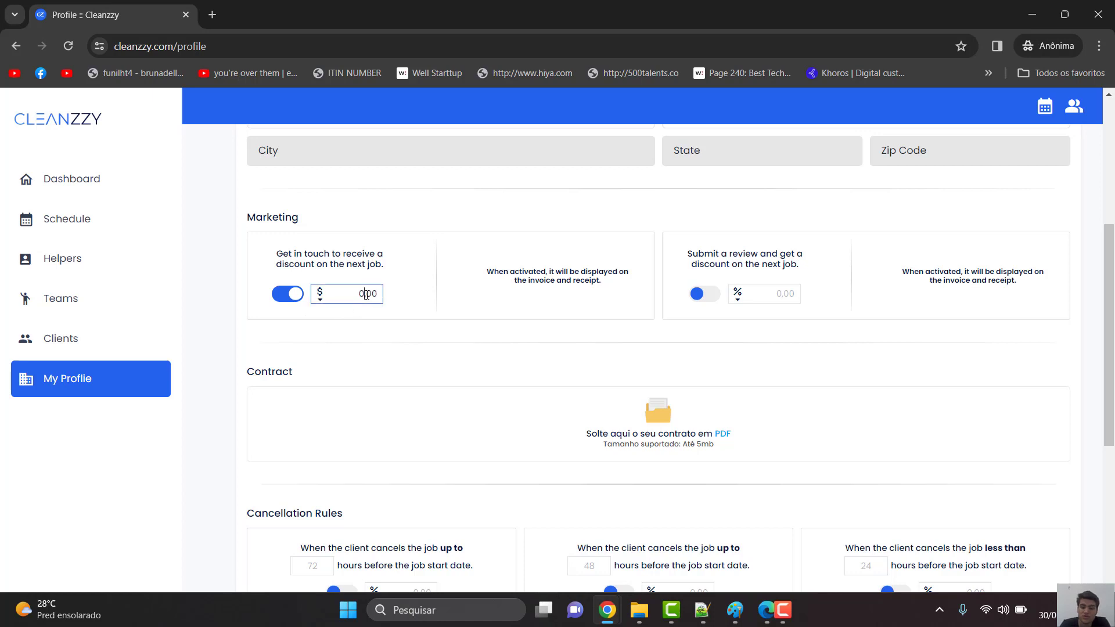
{"action": "type", "text": "50"}
- Turn on the review discount and switch its unit from % to $
{"action": "left_click", "coordinate": [698, 293]}
{"action": "left_click", "coordinate": [733, 297]}
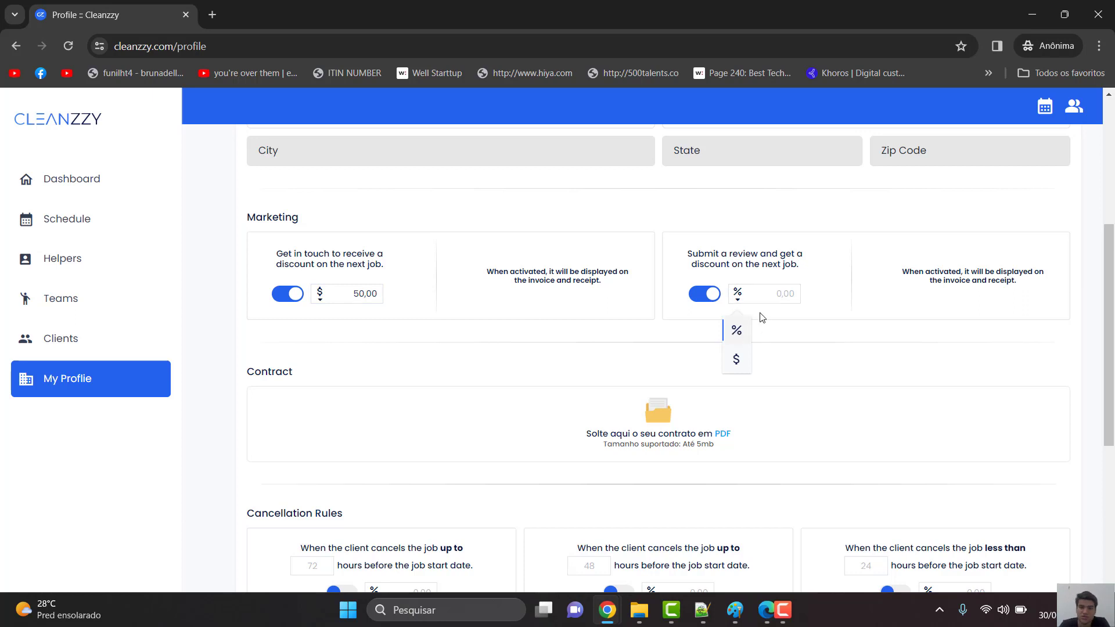
{"action": "left_click", "coordinate": [736, 361]}
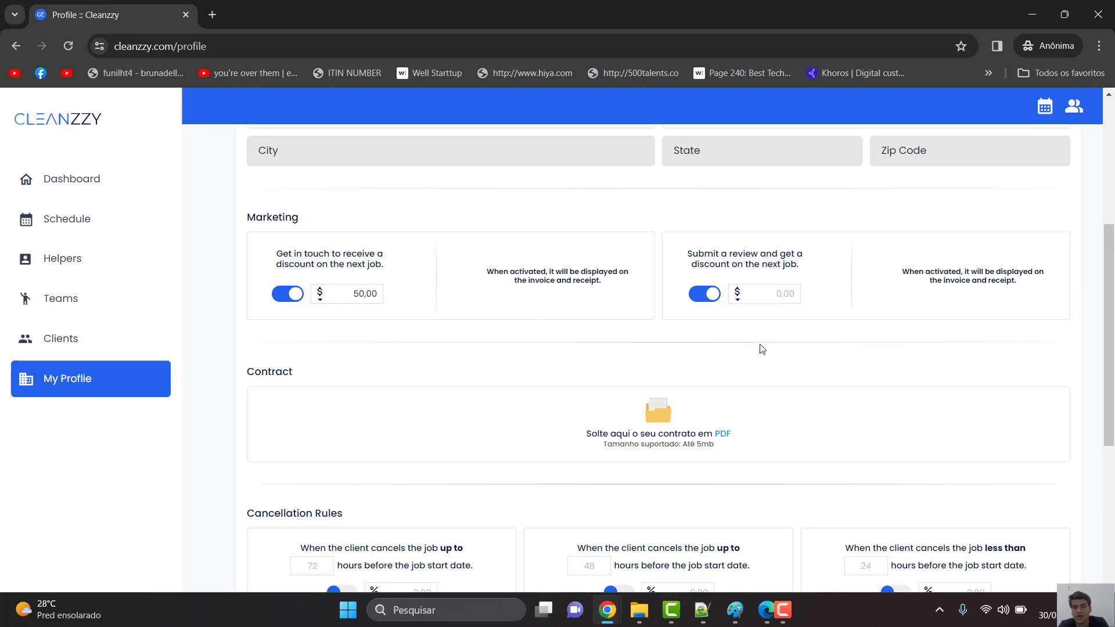
{"action": "scroll", "coordinate": [791, 342], "scroll_direction": "down", "scroll_amount": 3}
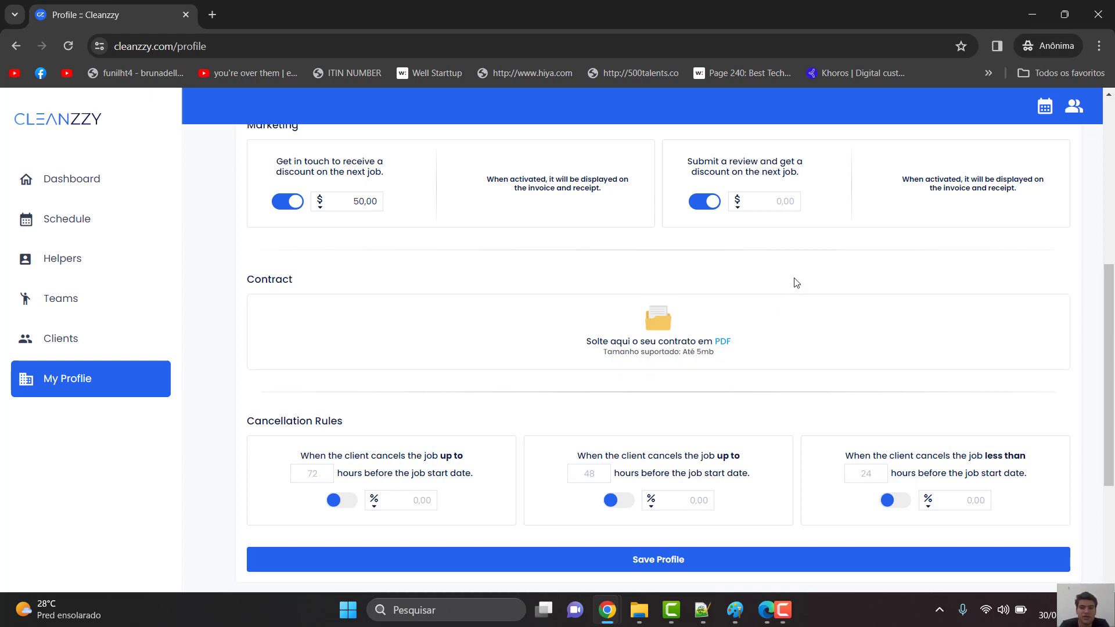
- Enter cancellation fees of 10%, 50% and 100% for the 72-, 48- and under-24-hour thresholds
{"action": "scroll", "coordinate": [796, 282], "scroll_direction": "down", "scroll_amount": 1}
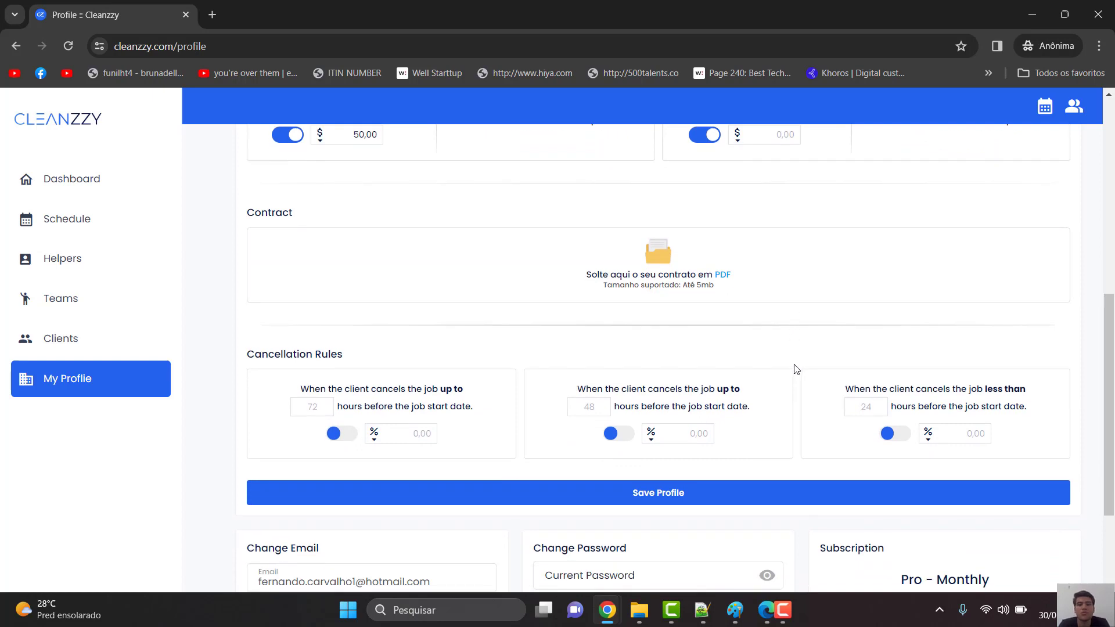
{"action": "scroll", "coordinate": [795, 369], "scroll_direction": "down", "scroll_amount": 1}
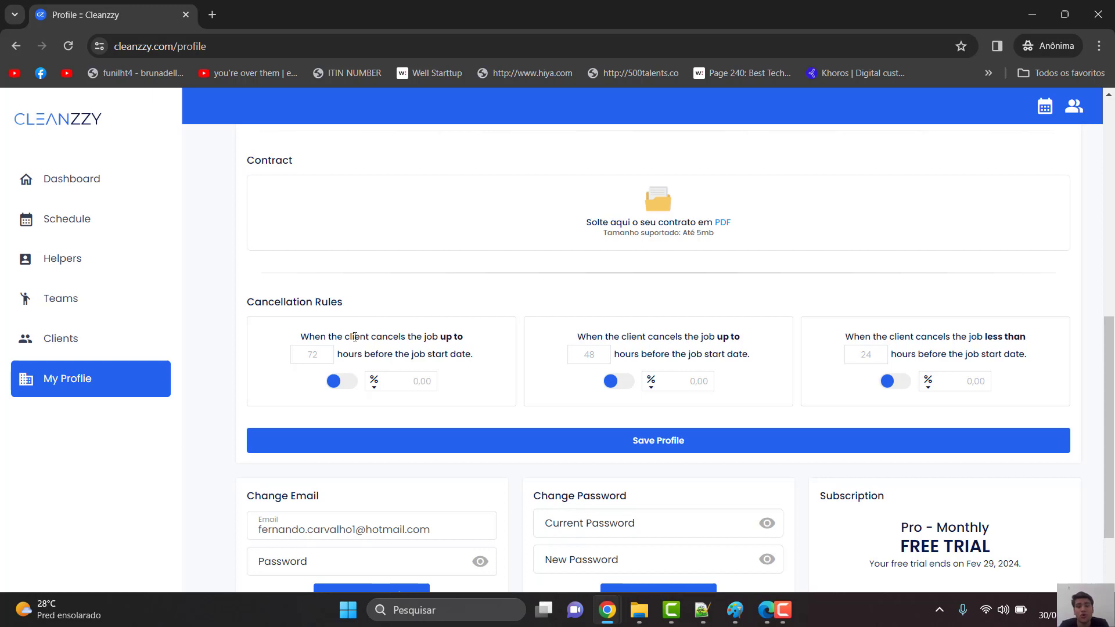
{"action": "left_click", "coordinate": [418, 386]}
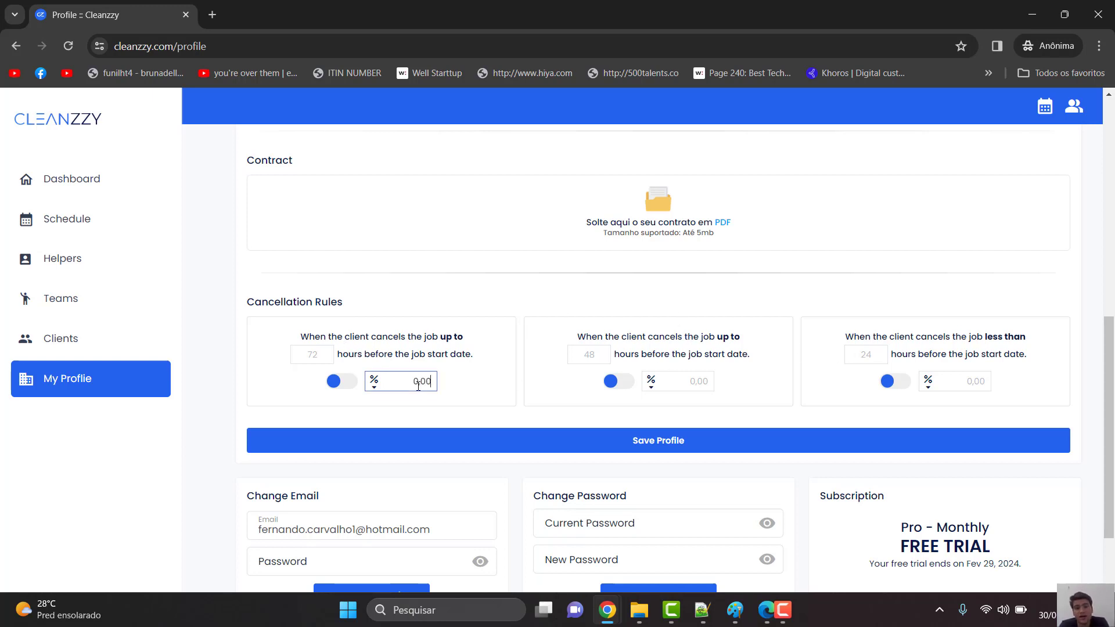
{"action": "left_click", "coordinate": [375, 384]}
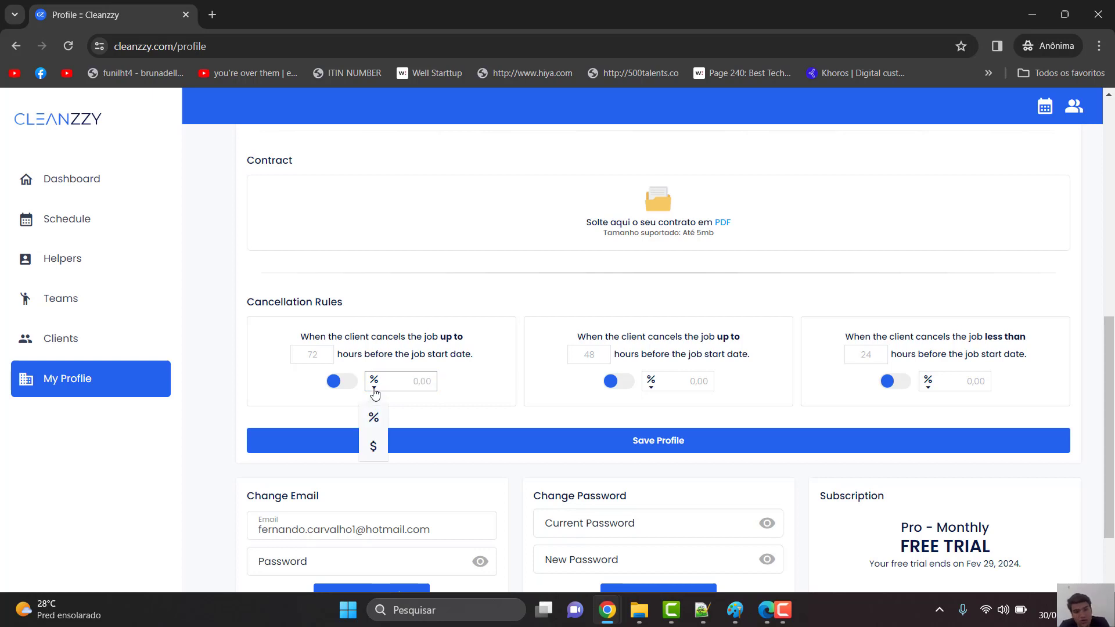
{"action": "left_click", "coordinate": [428, 381]}
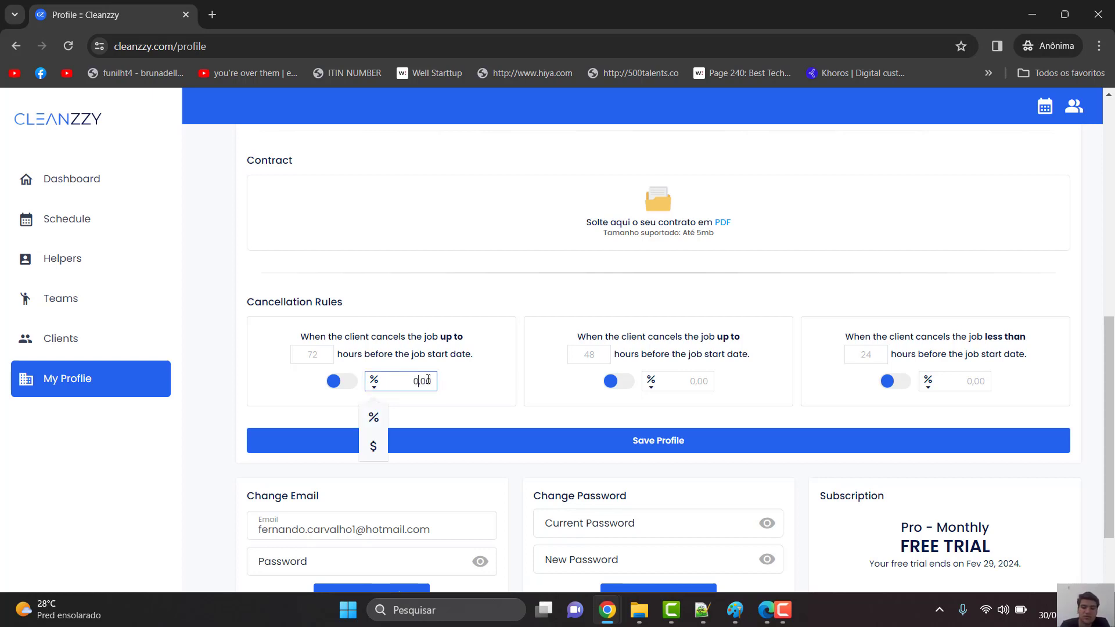
{"action": "type", "text": "1"}
{"action": "left_click", "coordinate": [694, 376]}
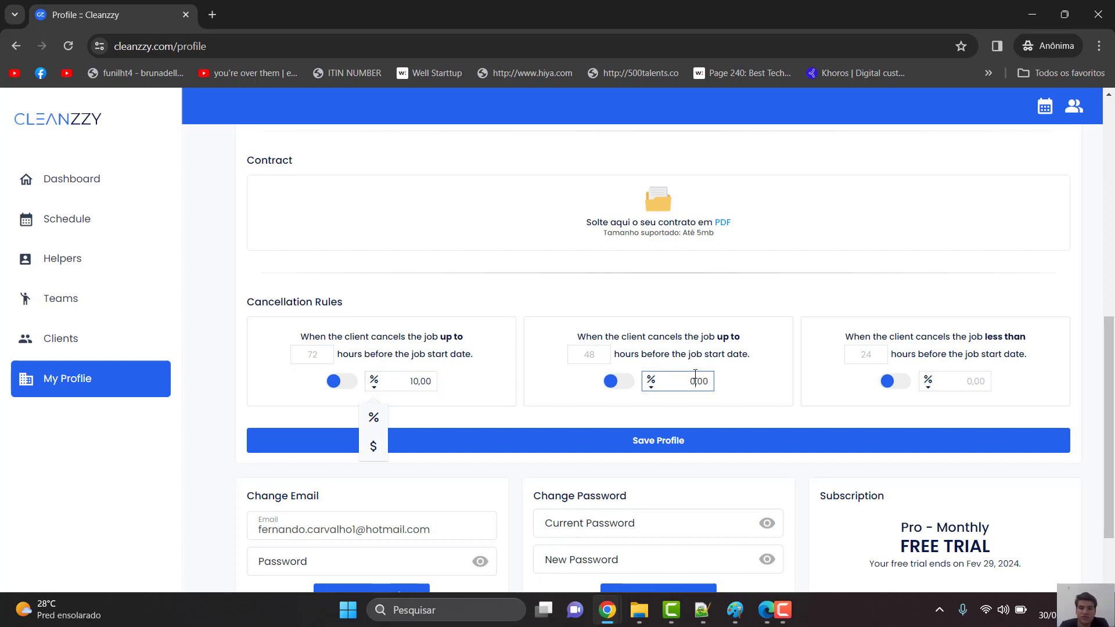
{"action": "type", "text": "5"}
{"action": "left_click", "coordinate": [974, 376]}
{"action": "left_click", "coordinate": [974, 377]}
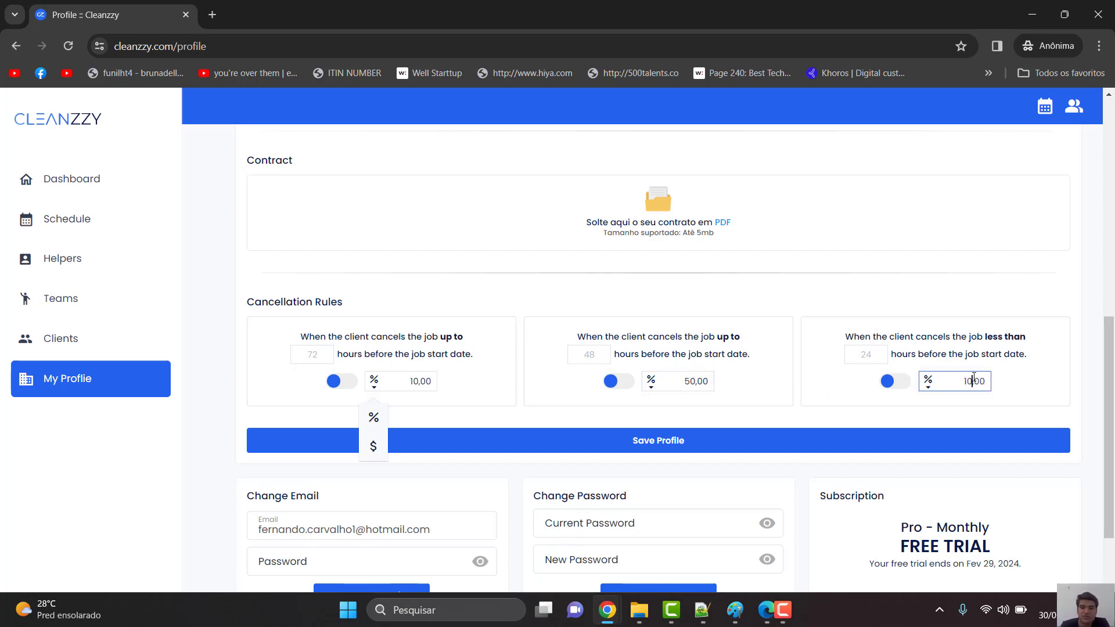
{"action": "type", "text": "10"}
{"action": "left_click", "coordinate": [860, 410]}
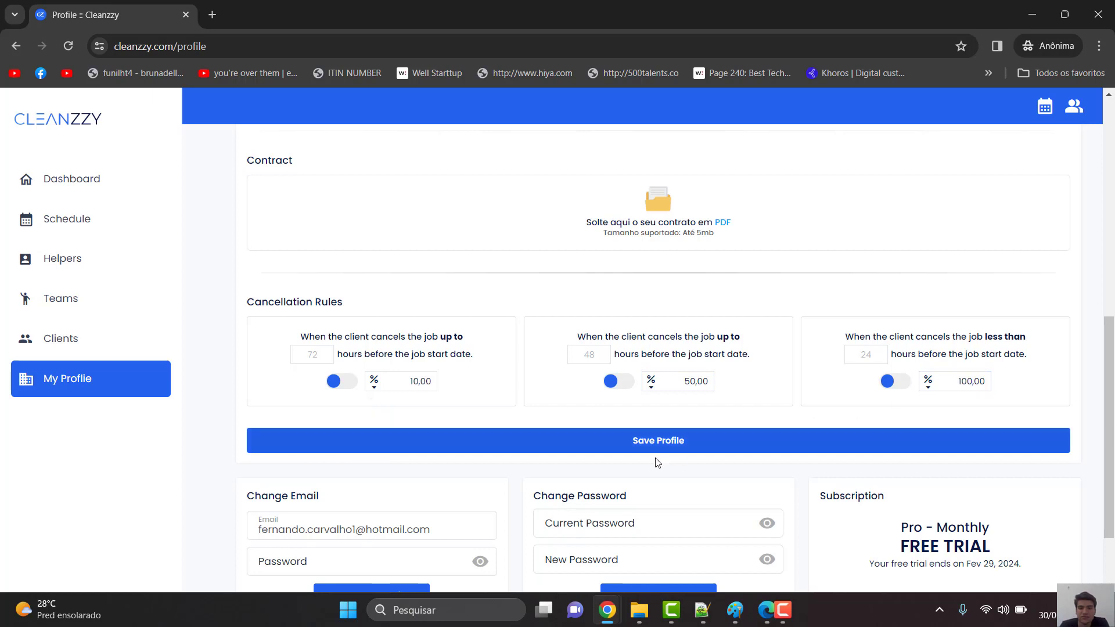
{"action": "scroll", "coordinate": [707, 454], "scroll_direction": "down", "scroll_amount": 2}
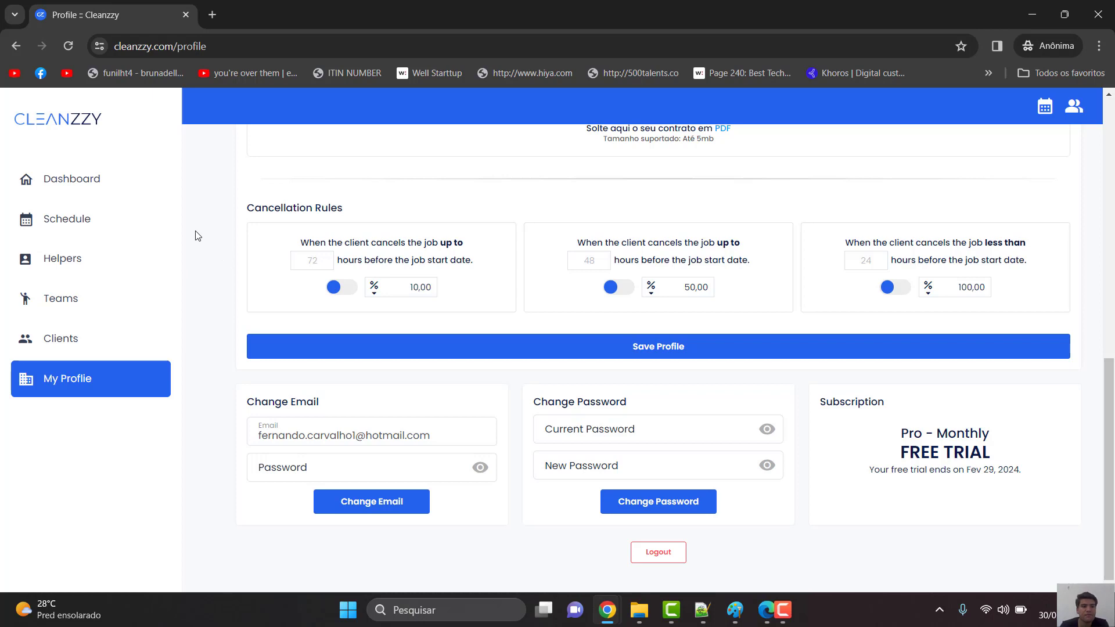
- Go from the Dashboard to the Helpers list and open a blank New Helper form
{"action": "left_click", "coordinate": [136, 188]}
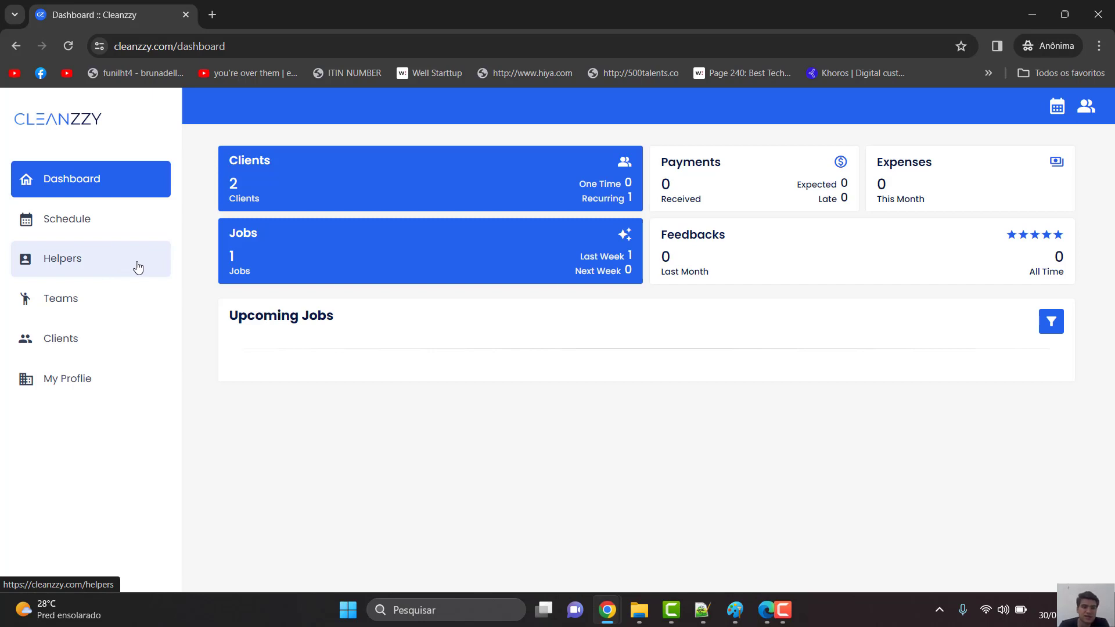
{"action": "left_click", "coordinate": [110, 268]}
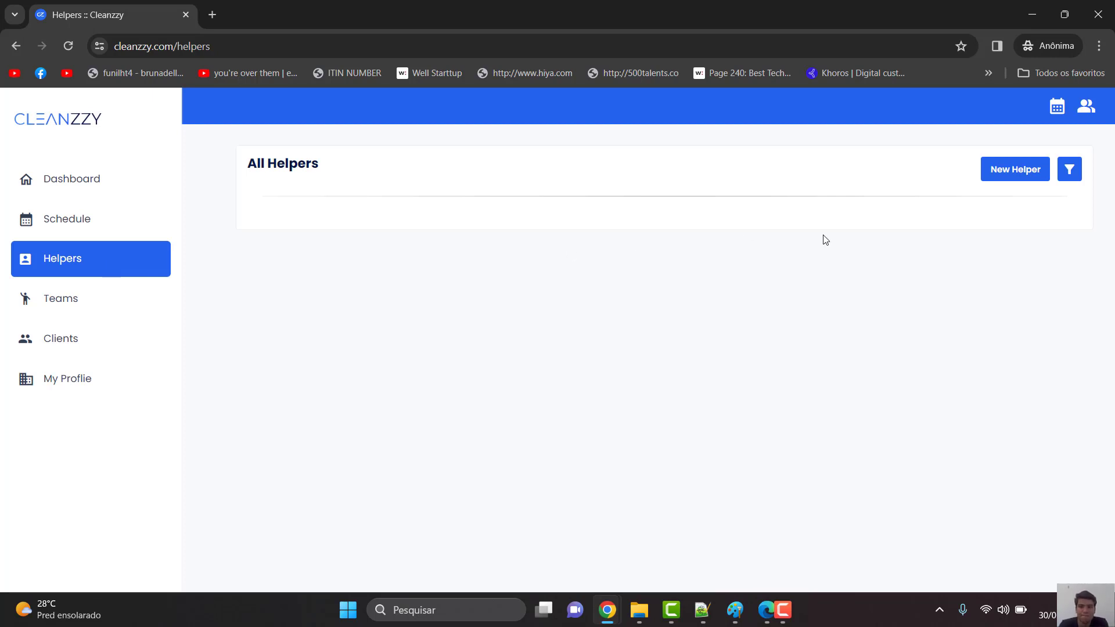
{"action": "left_click", "coordinate": [1001, 177]}
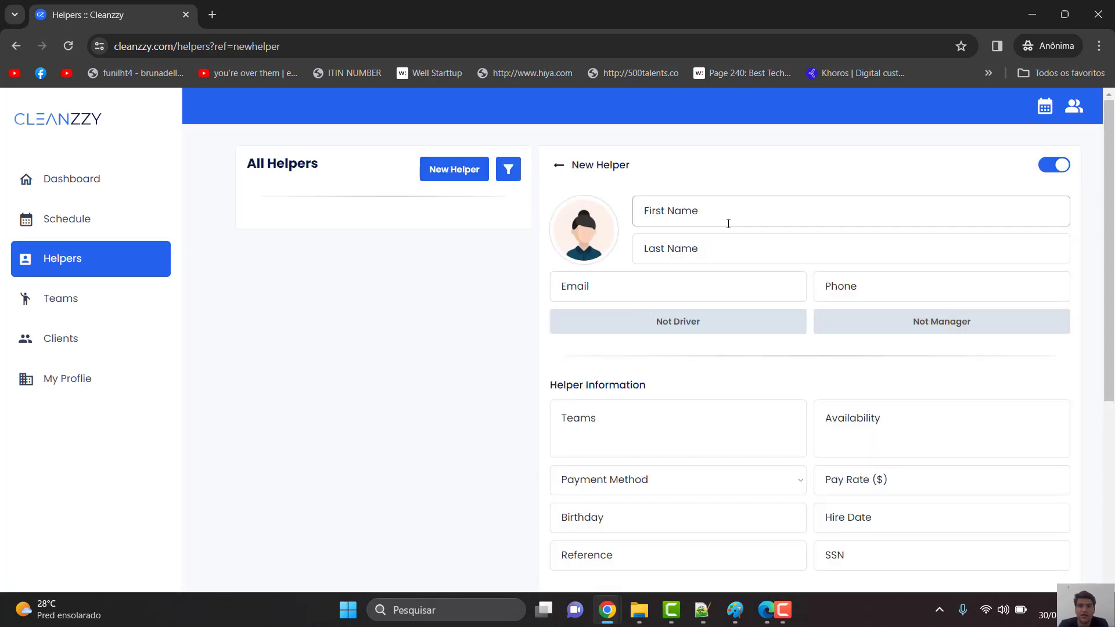
- Fill in the helper's first name, last name, e-mail address and phone number
{"action": "left_click", "coordinate": [728, 223]}
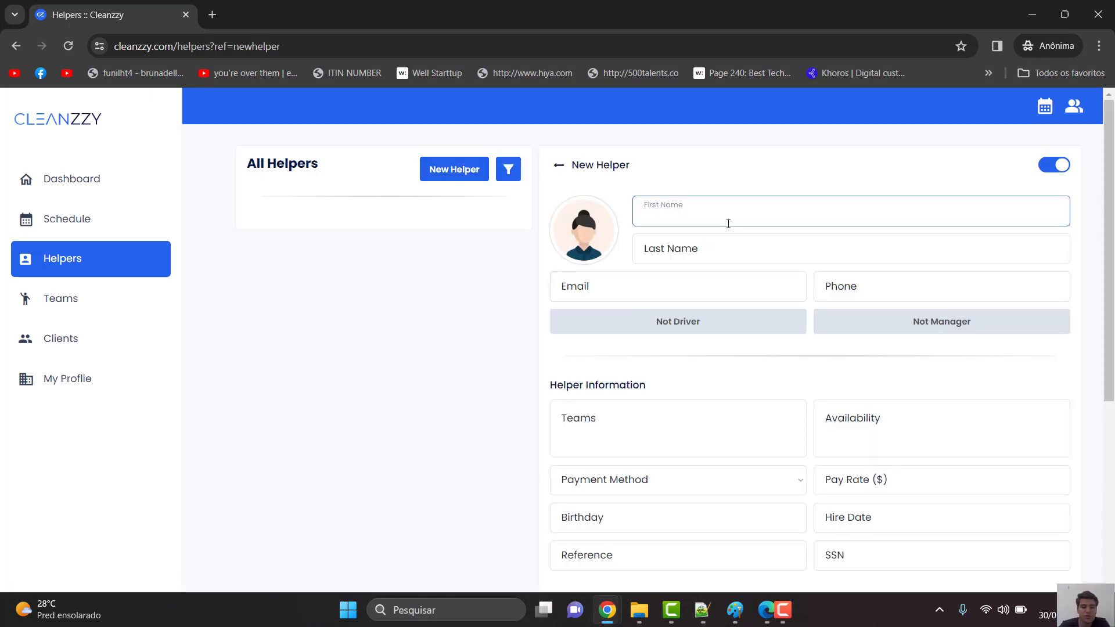
{"action": "key", "text": "Tab"}
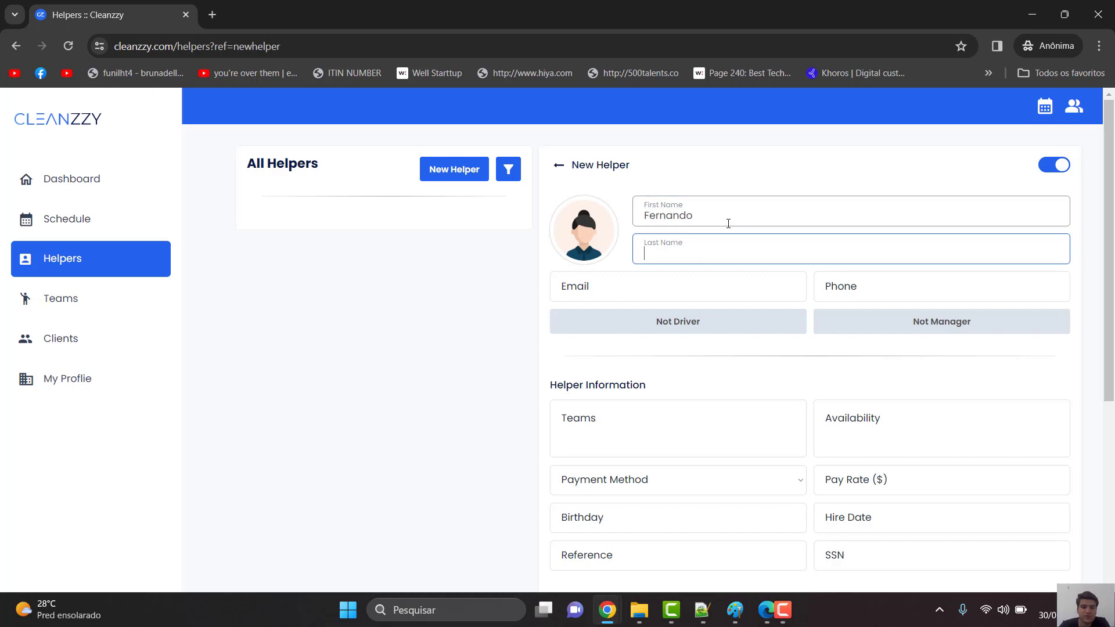
{"action": "key", "text": "Tab"}
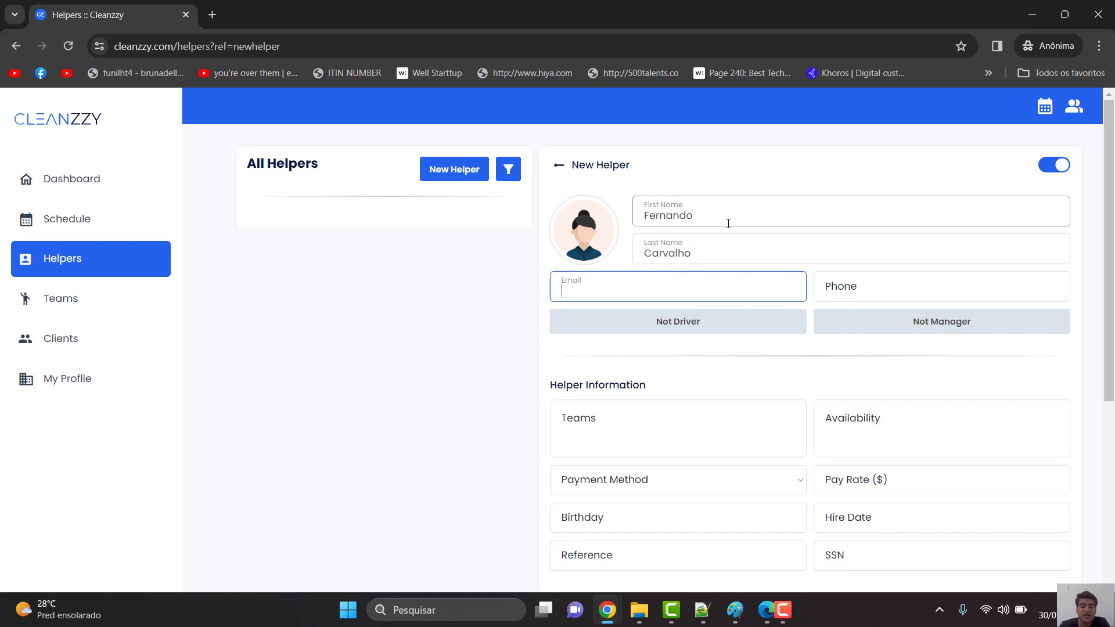
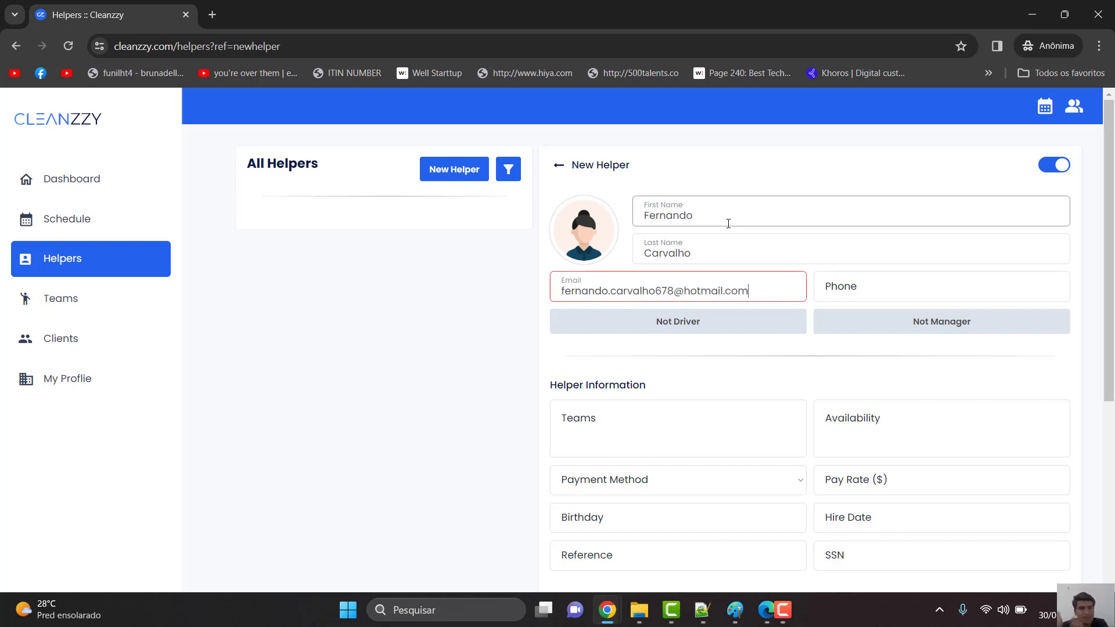
{"action": "key", "text": "Tab"}
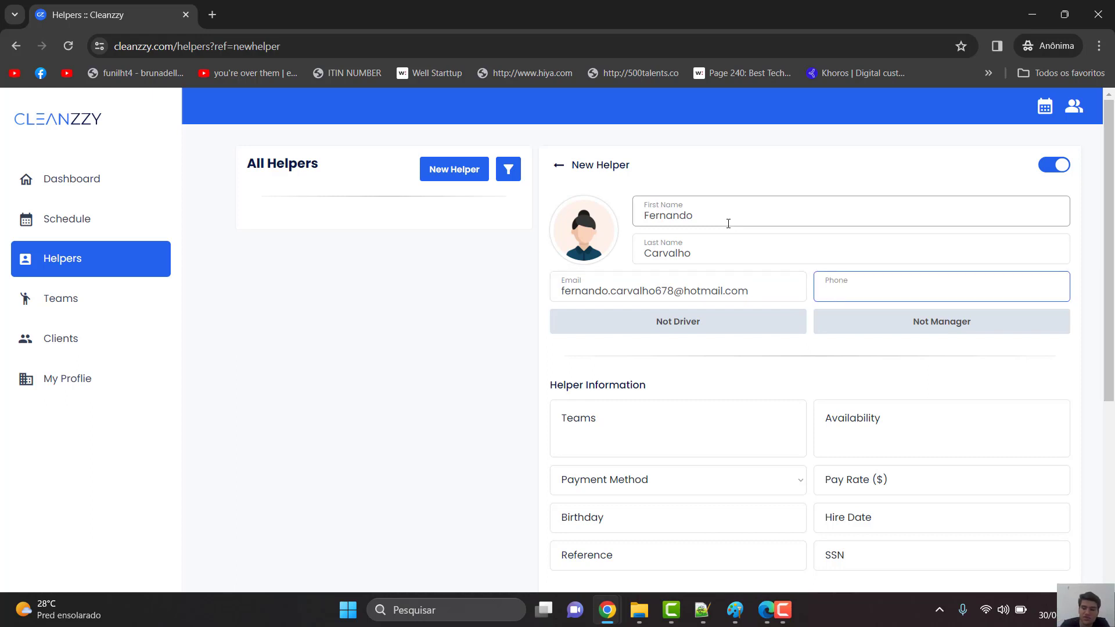
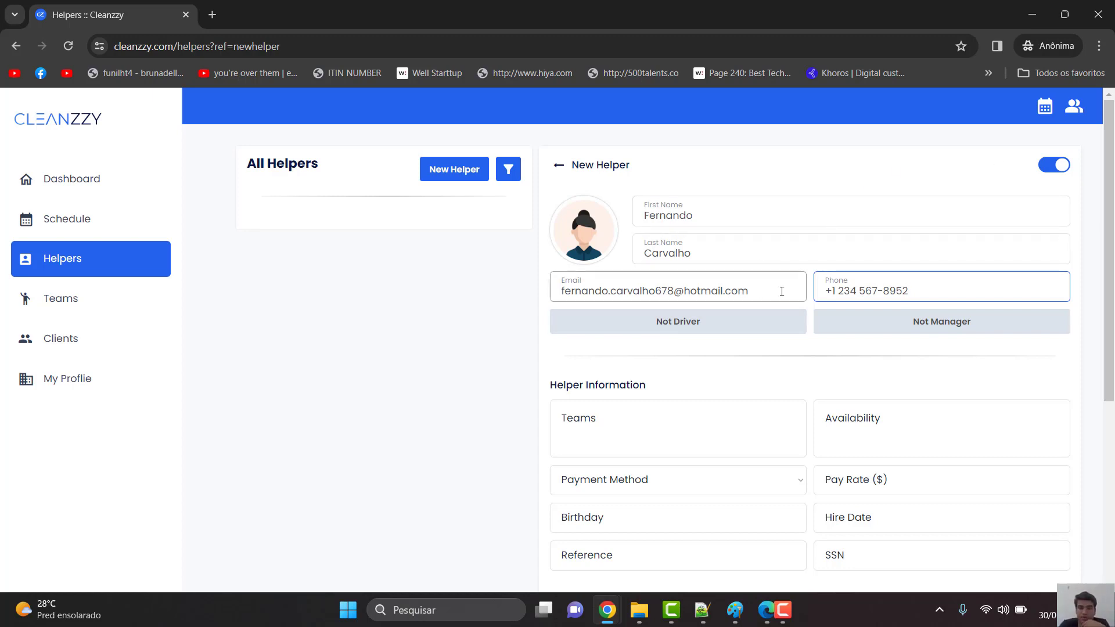
- Mark the new helper as Driver and Manager
{"action": "left_click", "coordinate": [690, 331]}
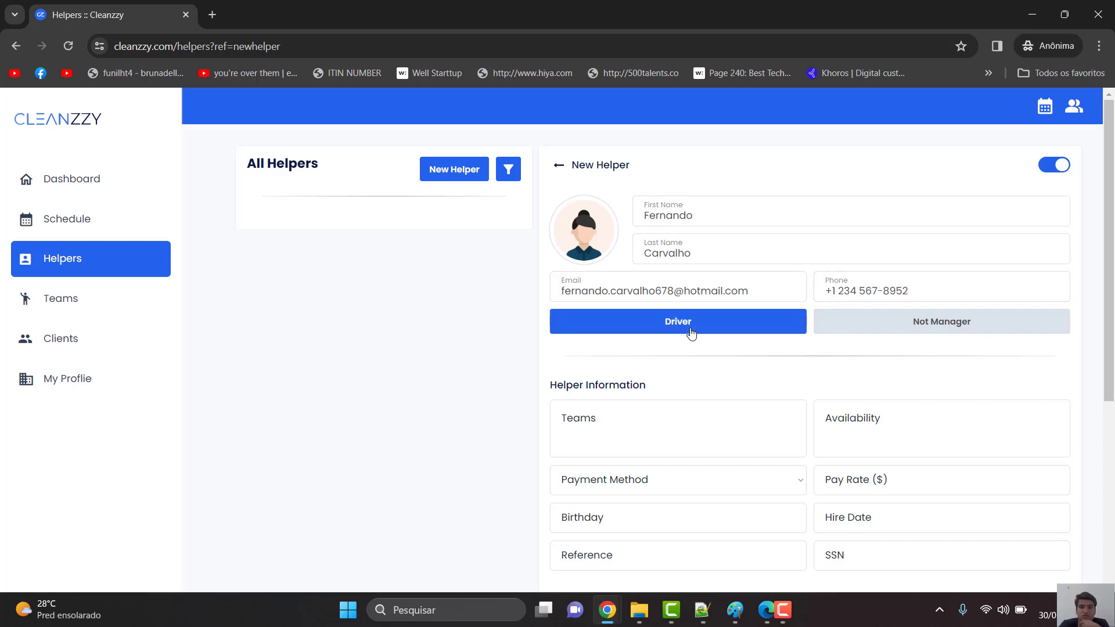
{"action": "left_click", "coordinate": [689, 331]}
{"action": "left_click", "coordinate": [691, 331]}
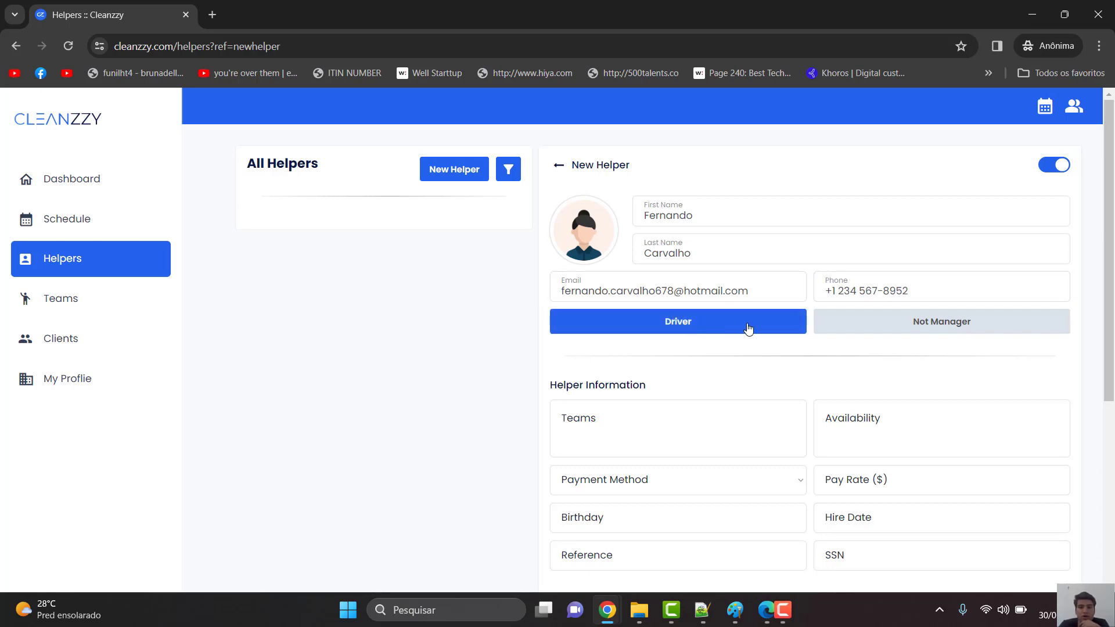
{"action": "left_click", "coordinate": [969, 333]}
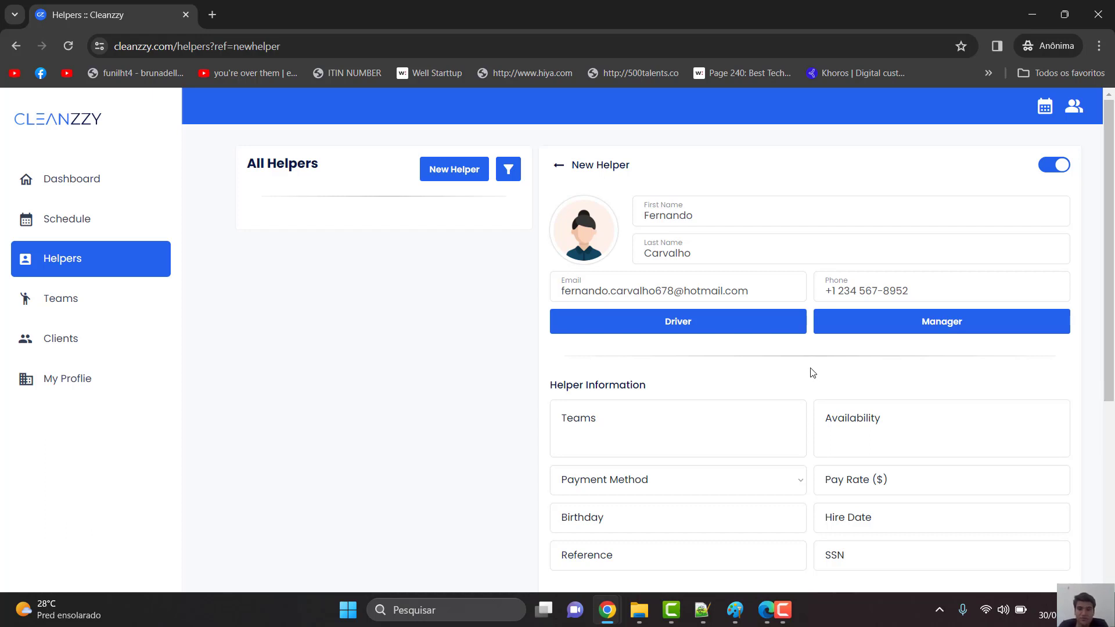
- Review the Team and Availability options without changing them
{"action": "scroll", "coordinate": [812, 372], "scroll_direction": "down", "scroll_amount": 1}
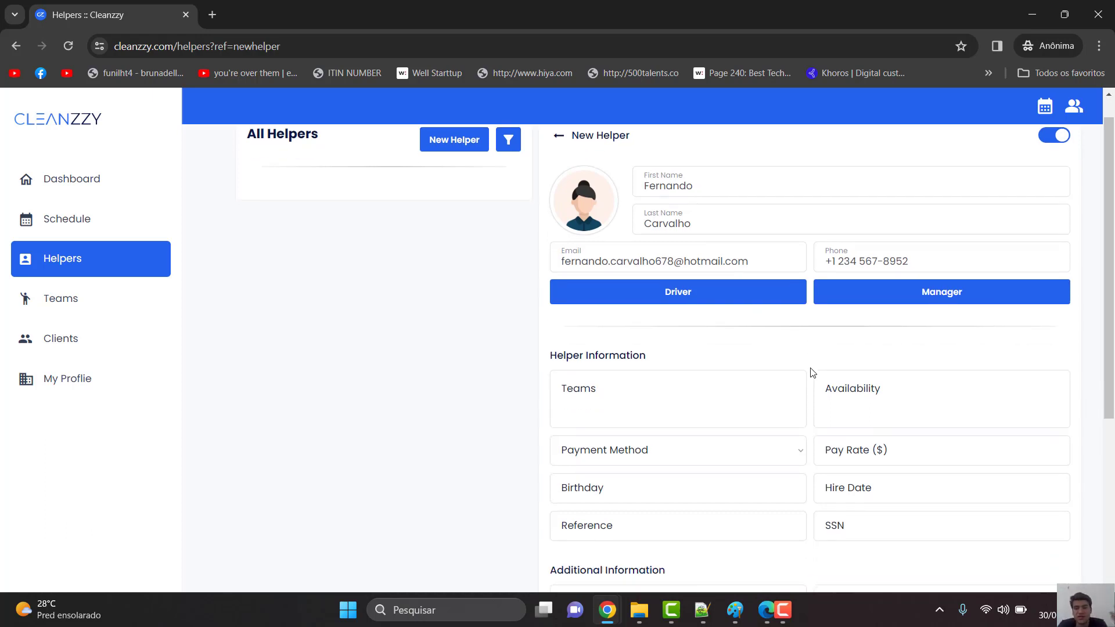
{"action": "scroll", "coordinate": [812, 373], "scroll_direction": "down", "scroll_amount": 1}
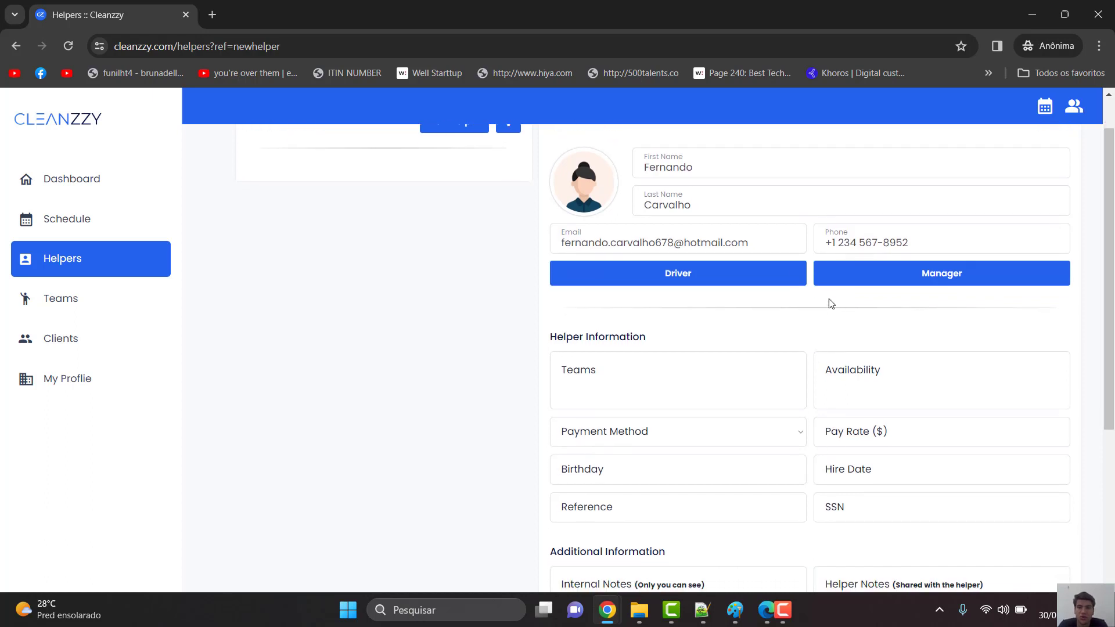
{"action": "scroll", "coordinate": [860, 354], "scroll_direction": "down", "scroll_amount": 2}
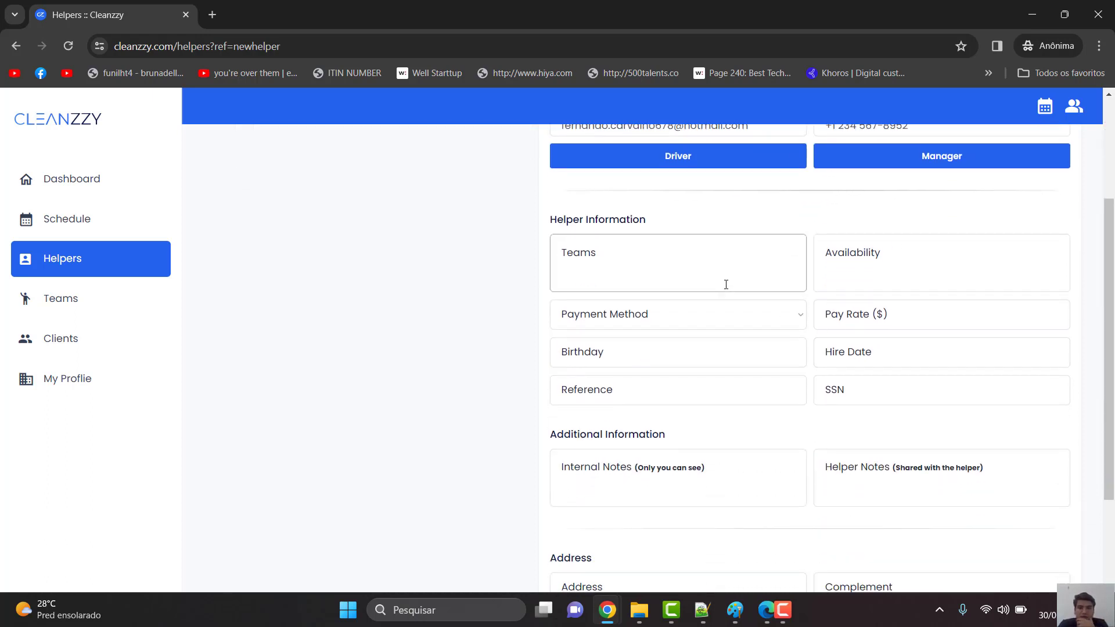
{"action": "left_click", "coordinate": [726, 284]}
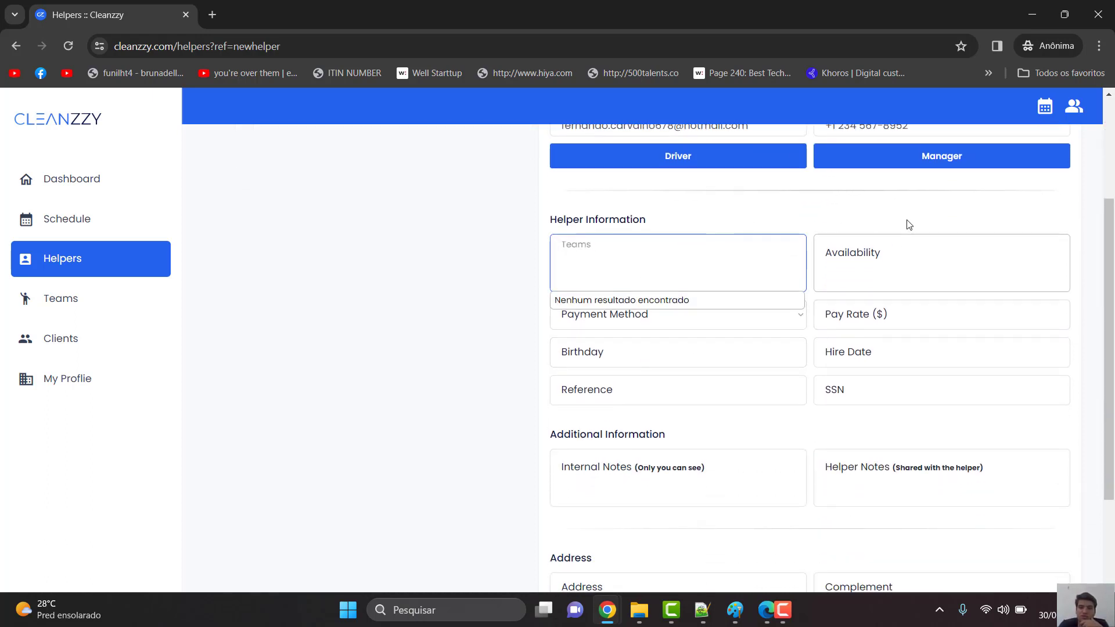
{"action": "left_click", "coordinate": [689, 209]}
{"action": "left_click", "coordinate": [839, 281]}
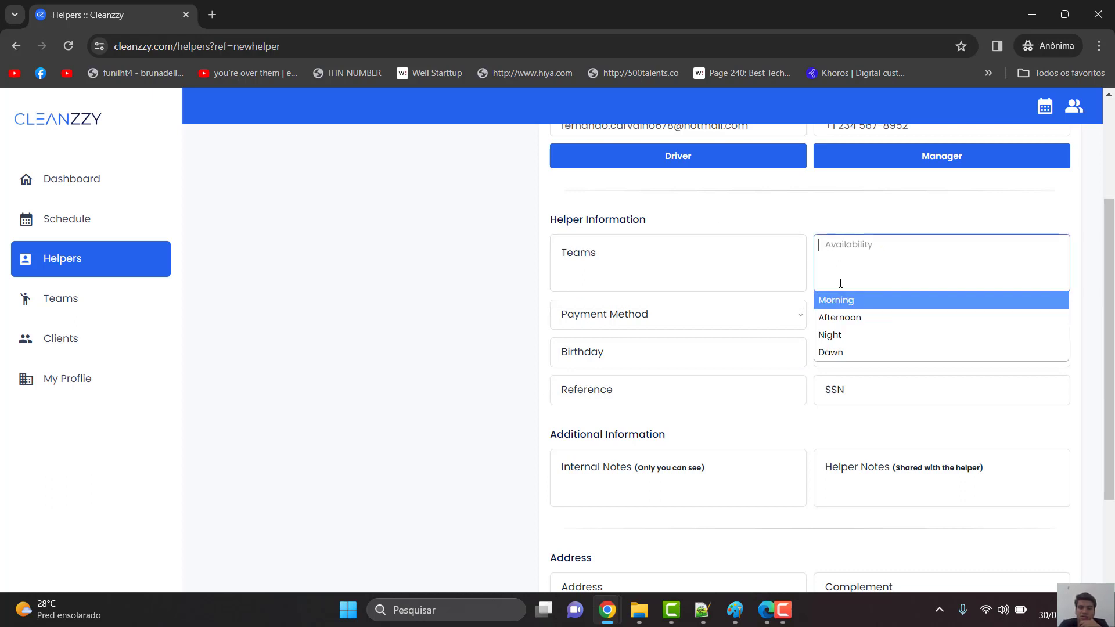
- Set payment method to Fixed (Per House) with a 35 pay rate, leaving birthday empty
{"action": "left_click", "coordinate": [716, 319]}
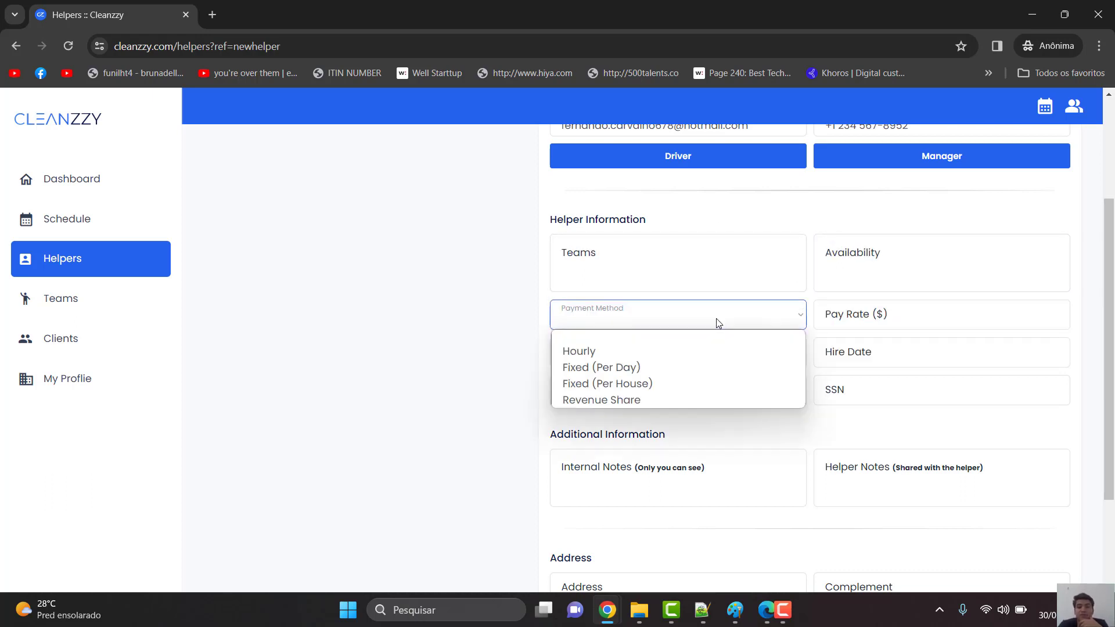
{"action": "left_click", "coordinate": [669, 382]}
{"action": "left_click", "coordinate": [868, 324]}
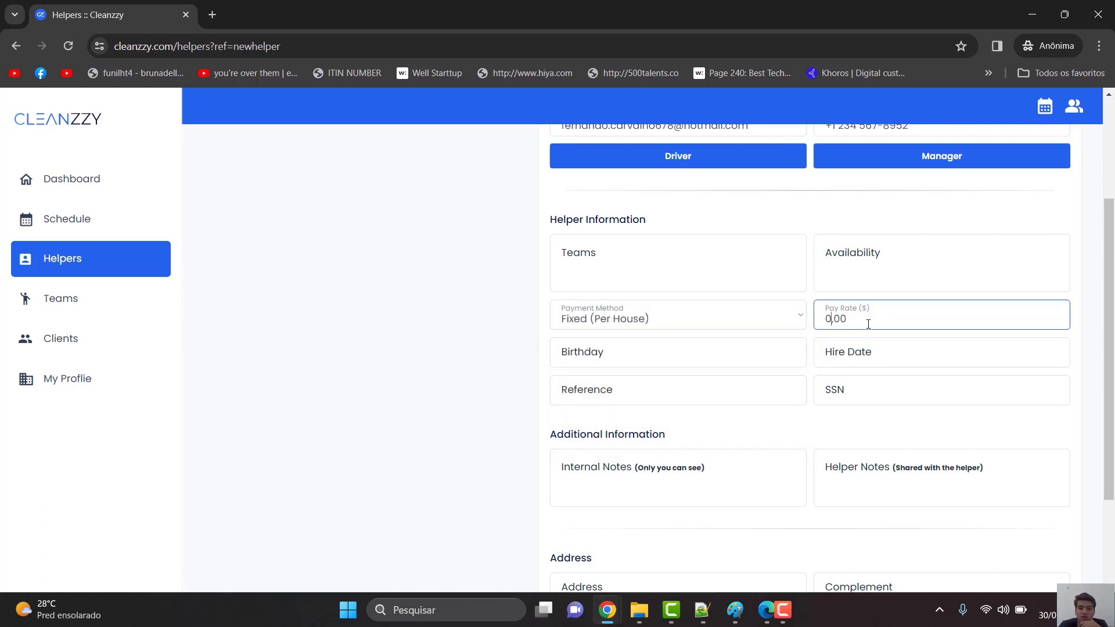
{"action": "type", "text": "35"}
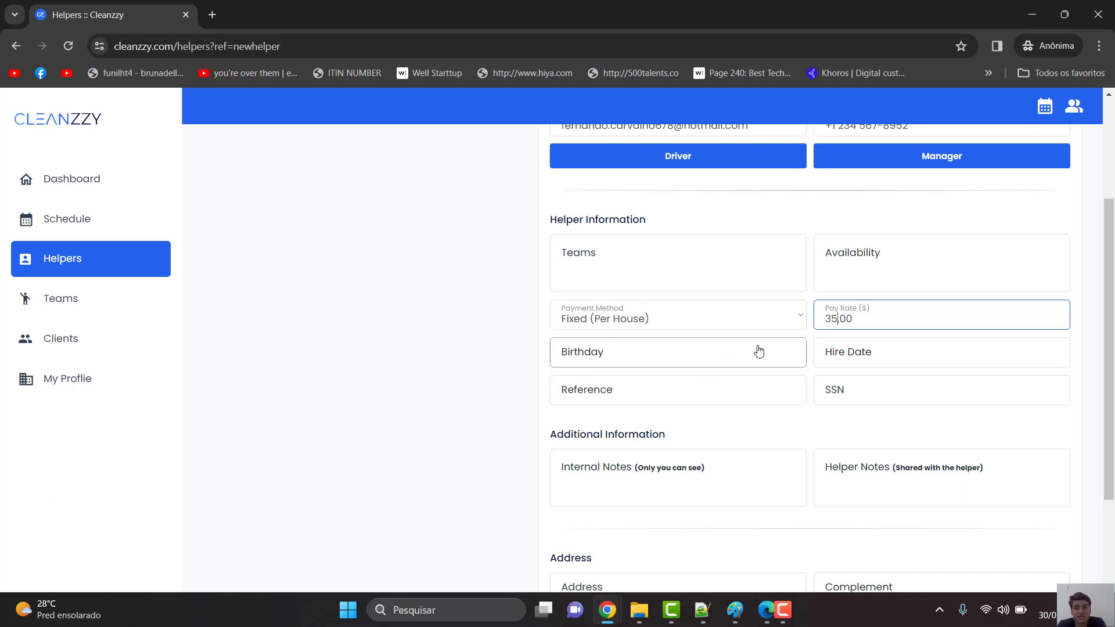
{"action": "left_click", "coordinate": [700, 363]}
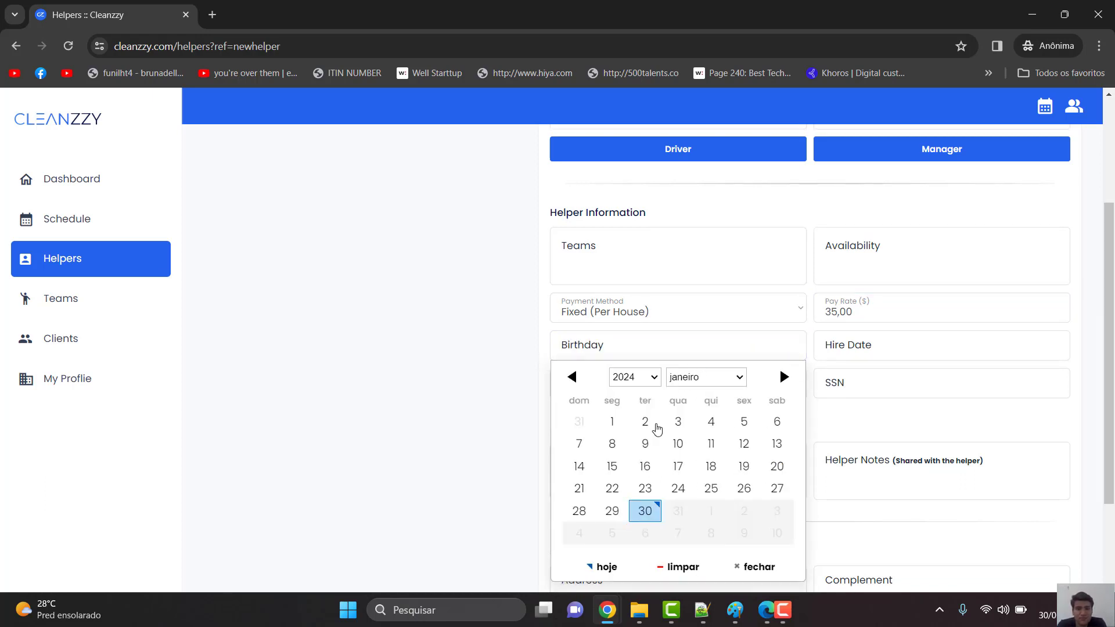
{"action": "left_click", "coordinate": [812, 331]}
{"action": "scroll", "coordinate": [812, 330], "scroll_direction": "down", "scroll_amount": 1}
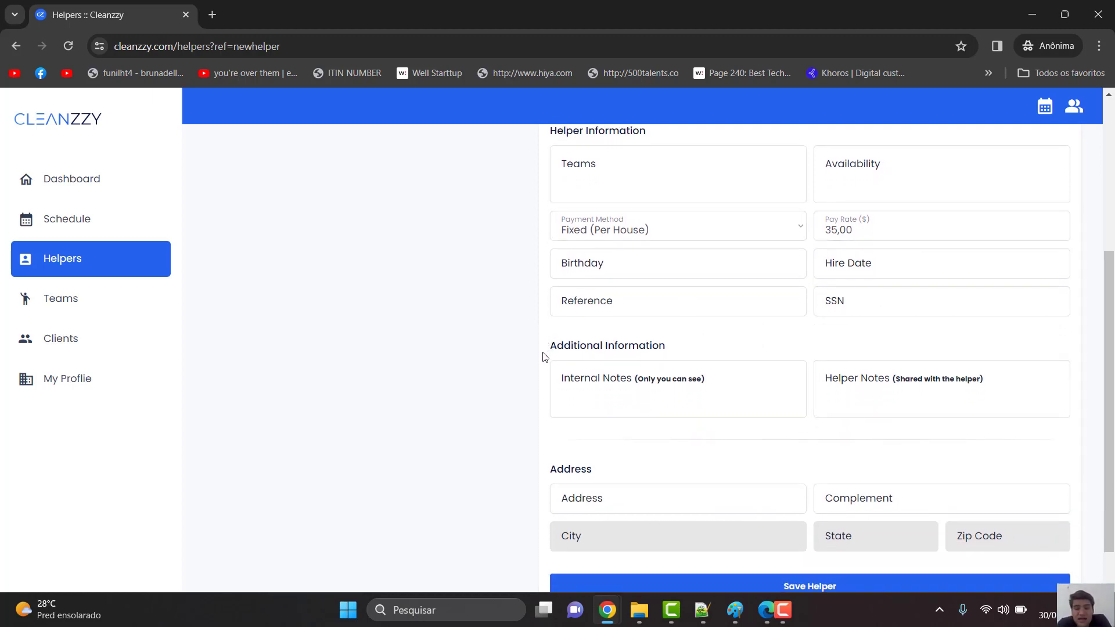
- Enter internal note 'Fazer pagamento todo dia 4 ou toda sexta' and helper note 'Pagamento é feito toda sexta feira'
{"action": "left_click", "coordinate": [583, 406]}
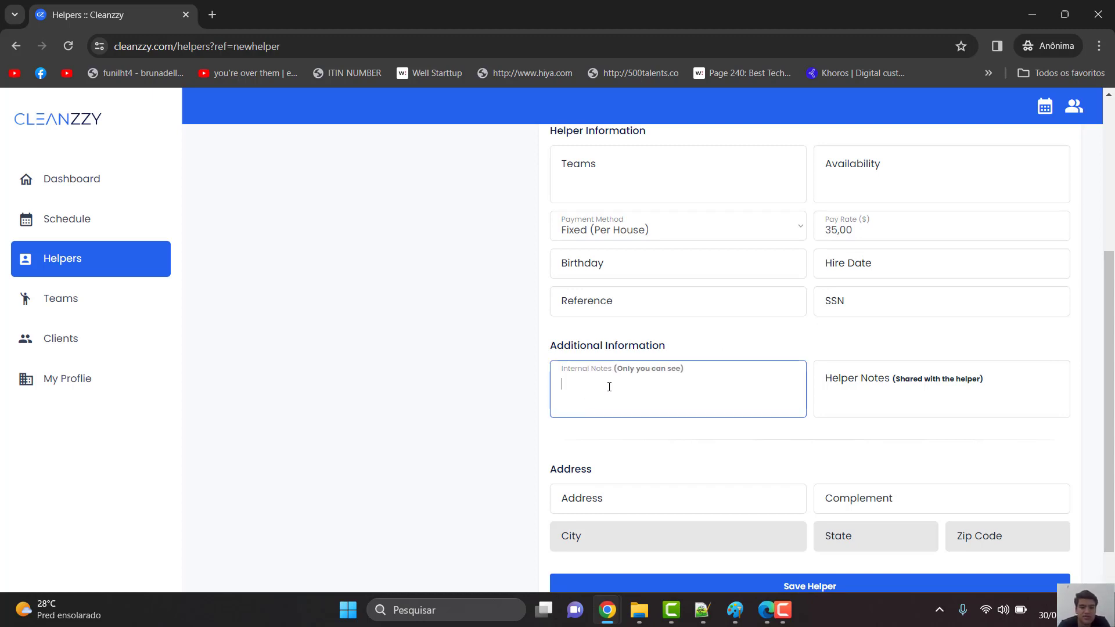
{"action": "type", "text": "Fazer pagamento todo dia "}
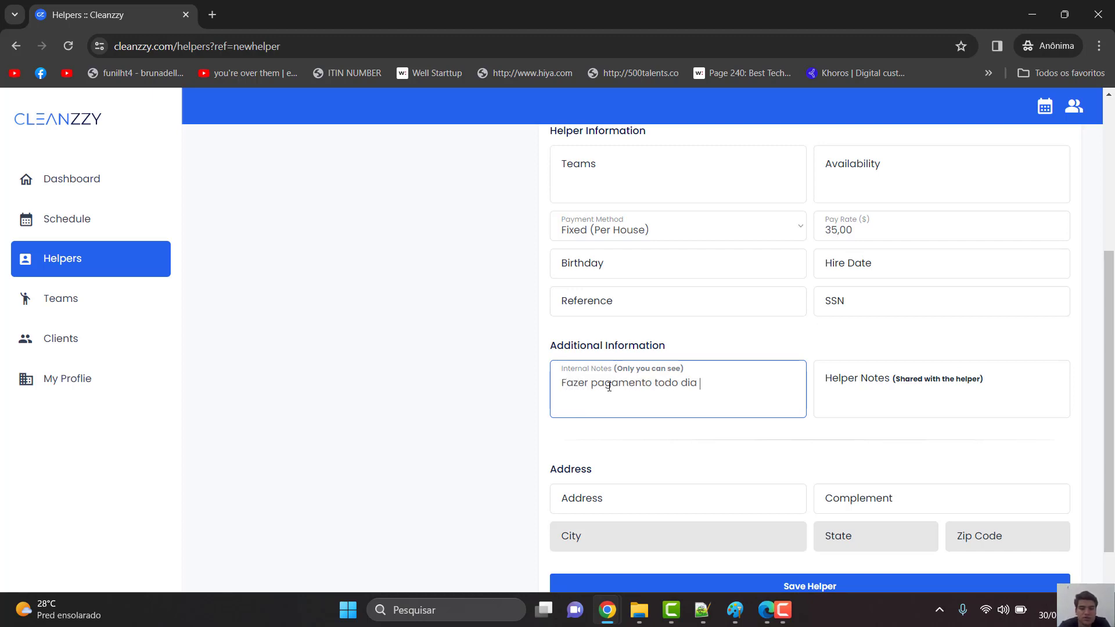
{"action": "type", "text": "4 o"}
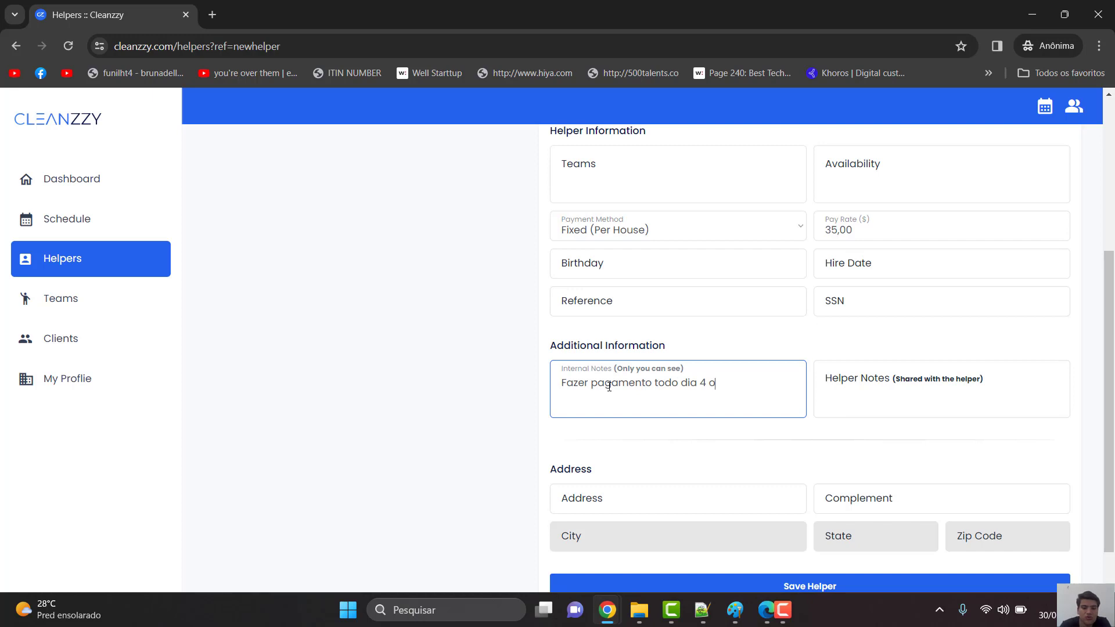
{"action": "type", "text": "u toda sexta"}
{"action": "key", "text": "Tab"}
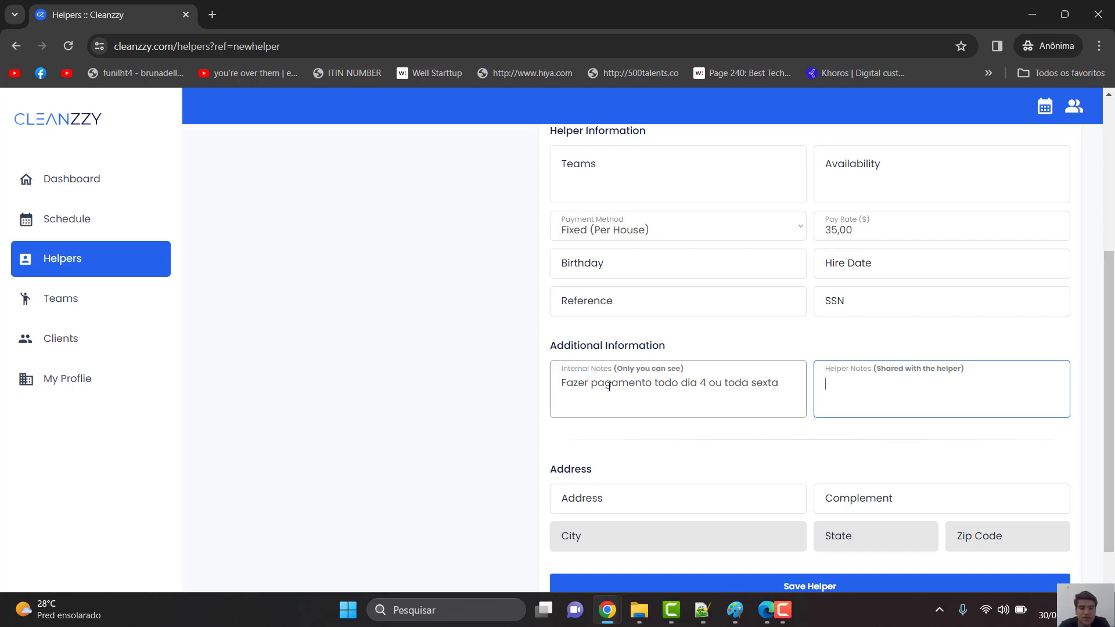
{"action": "type", "text": "Pagamento é feito toda sex"}
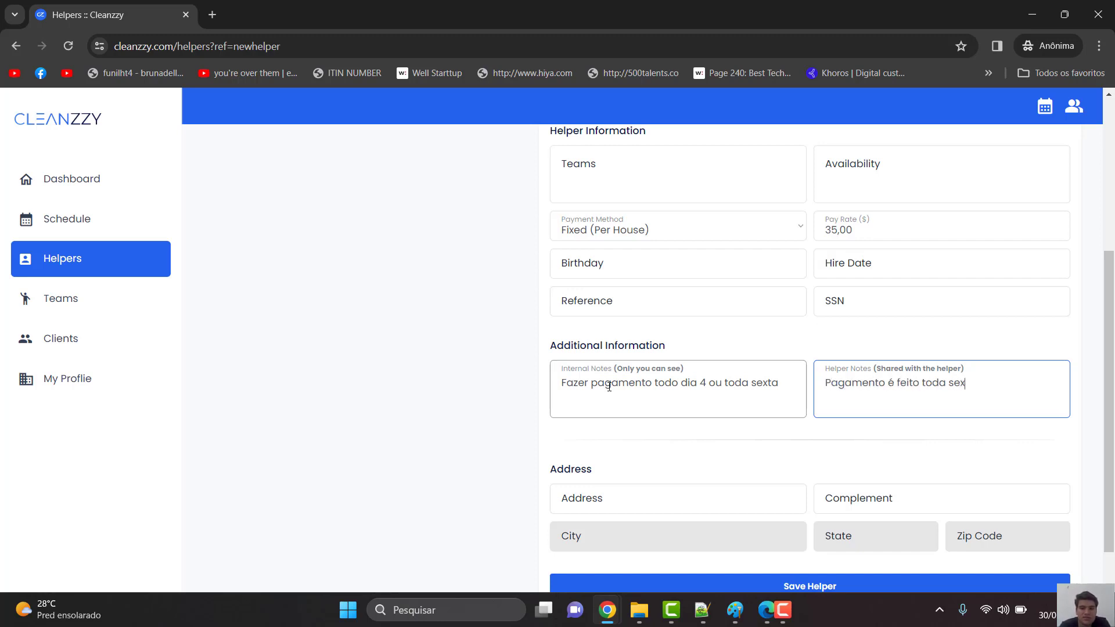
{"action": "type", "text": "ta feira"}
- Reword the internal note, replacing 'Faze' with 'lembra'
{"action": "left_click", "coordinate": [721, 381]}
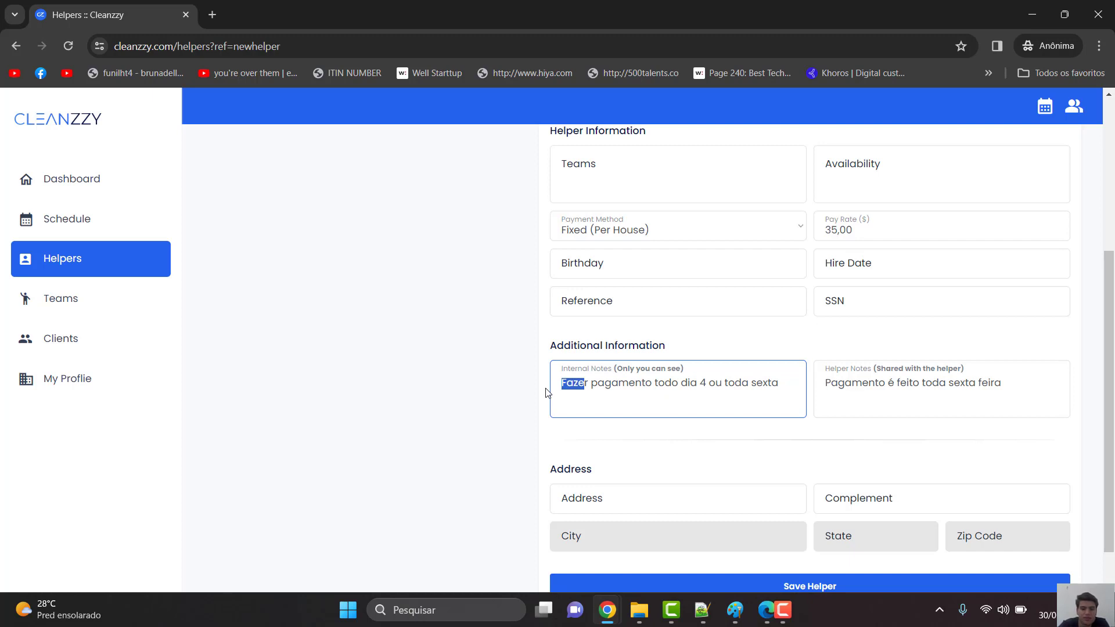
{"action": "type", "text": "lembra"}
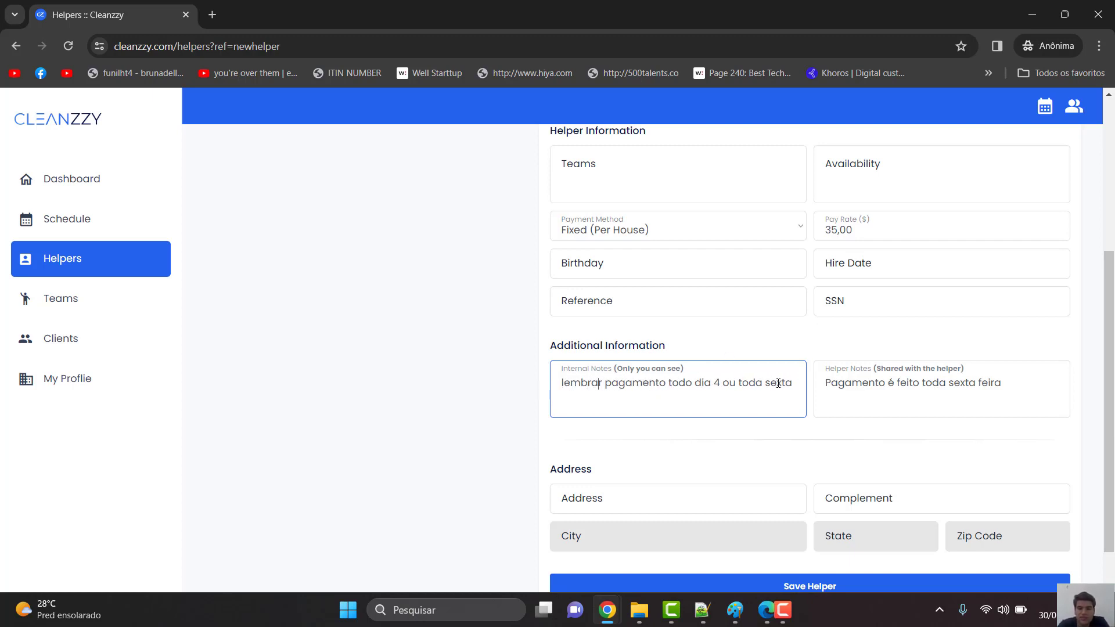
{"action": "scroll", "coordinate": [746, 502], "scroll_direction": "down", "scroll_amount": 1}
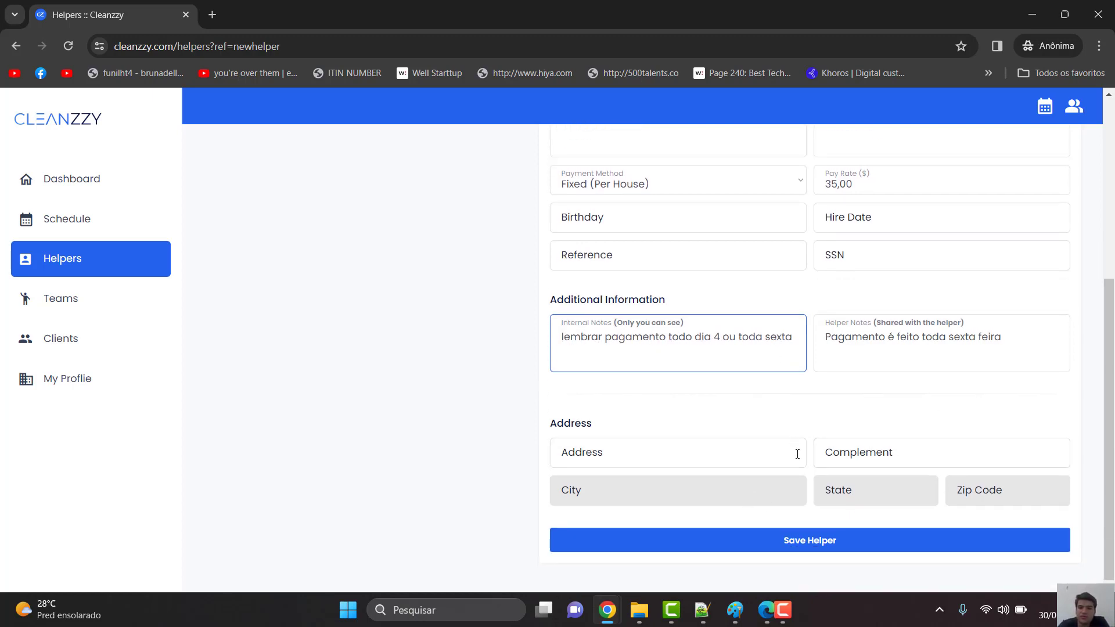
{"action": "scroll", "coordinate": [816, 465], "scroll_direction": "up", "scroll_amount": 1}
{"action": "scroll", "coordinate": [818, 468], "scroll_direction": "down", "scroll_amount": 1}
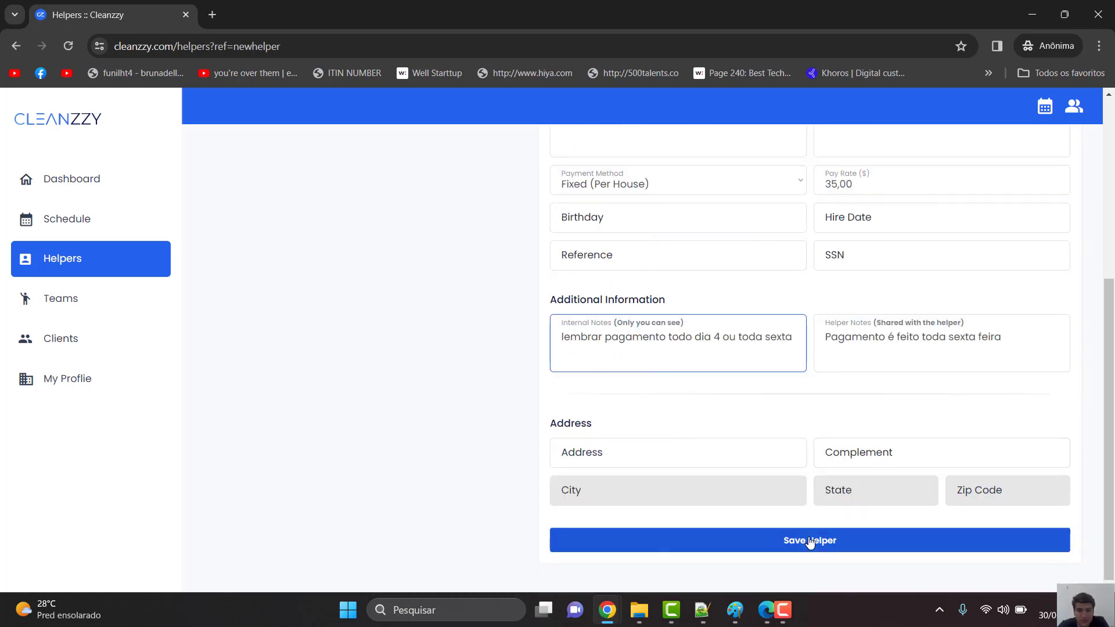
- Save the new helper and go to the Teams page
{"action": "left_click", "coordinate": [807, 541]}
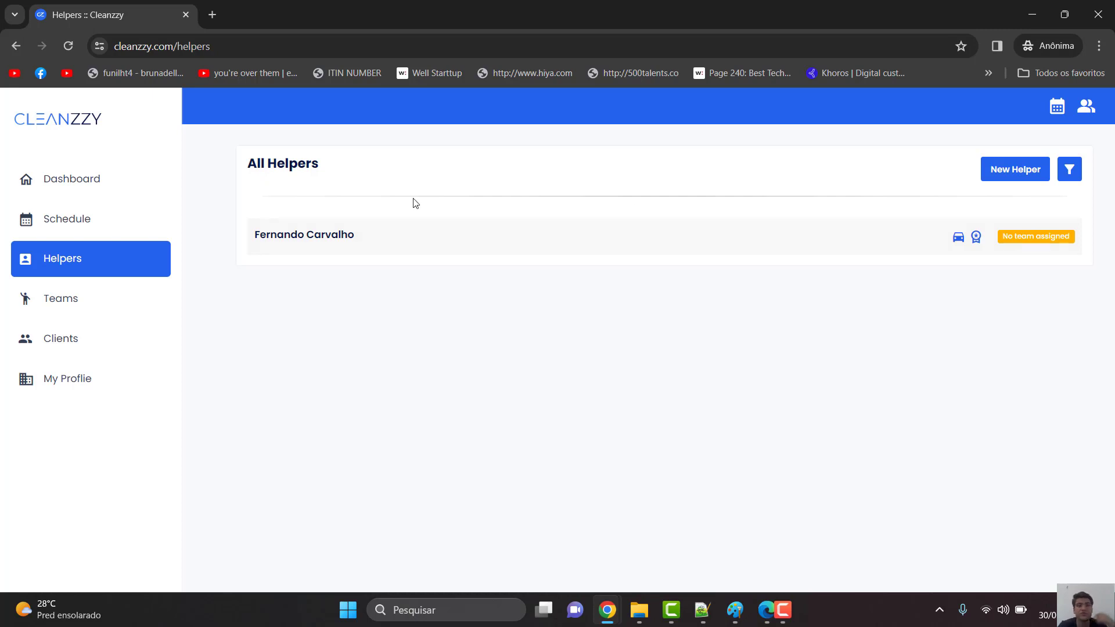
{"action": "left_click", "coordinate": [110, 292]}
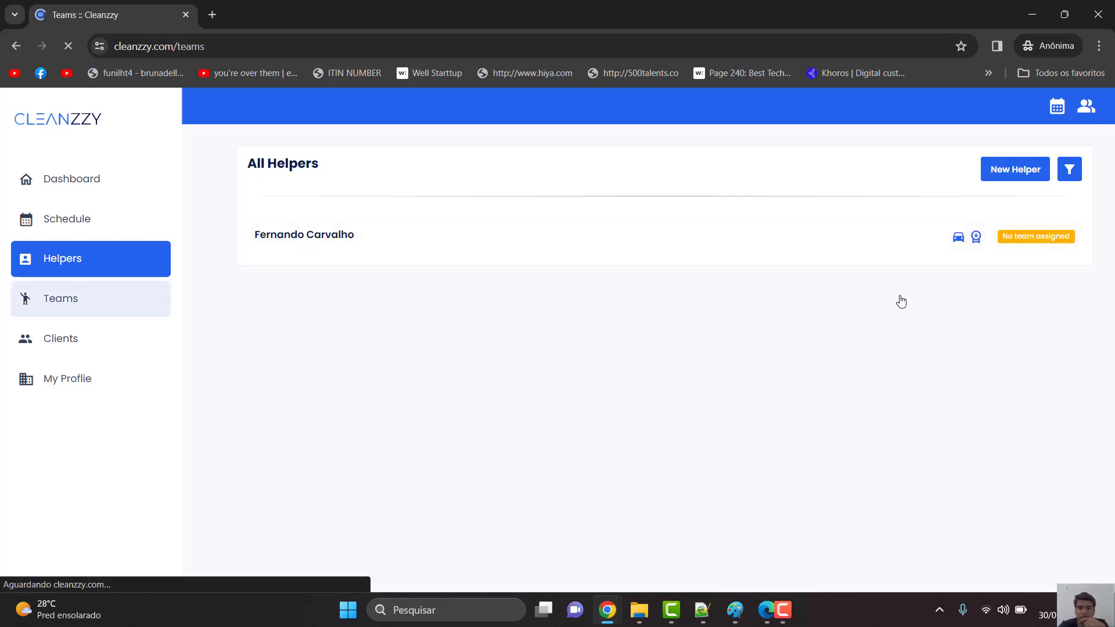
- Start a new team named 'Time 1' with a teal colour
{"action": "left_click", "coordinate": [100, 312]}
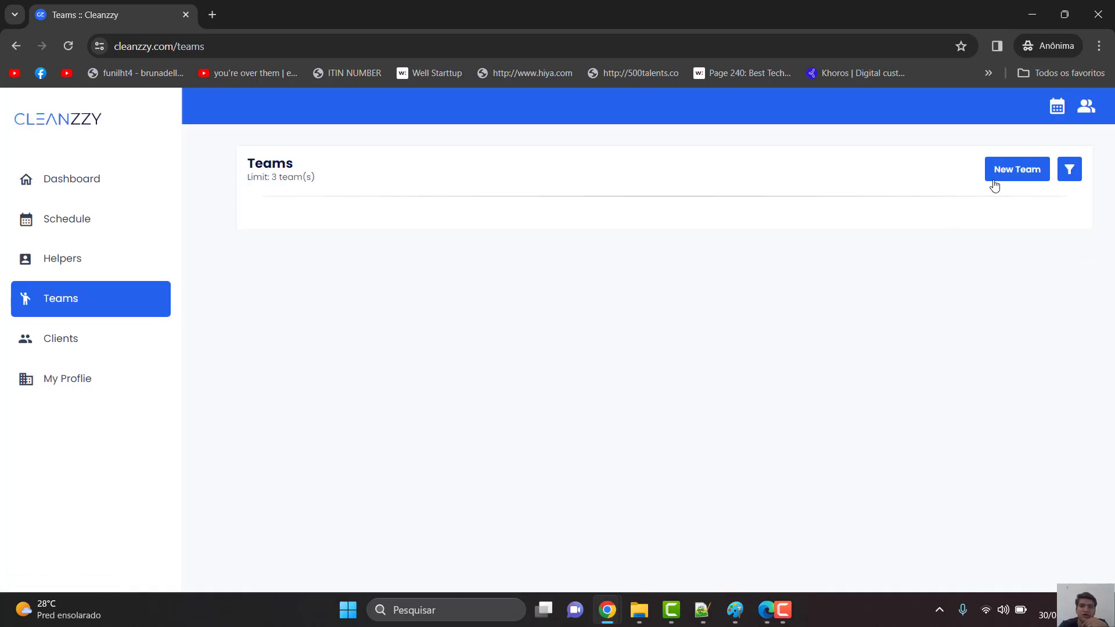
{"action": "left_click", "coordinate": [1022, 173]}
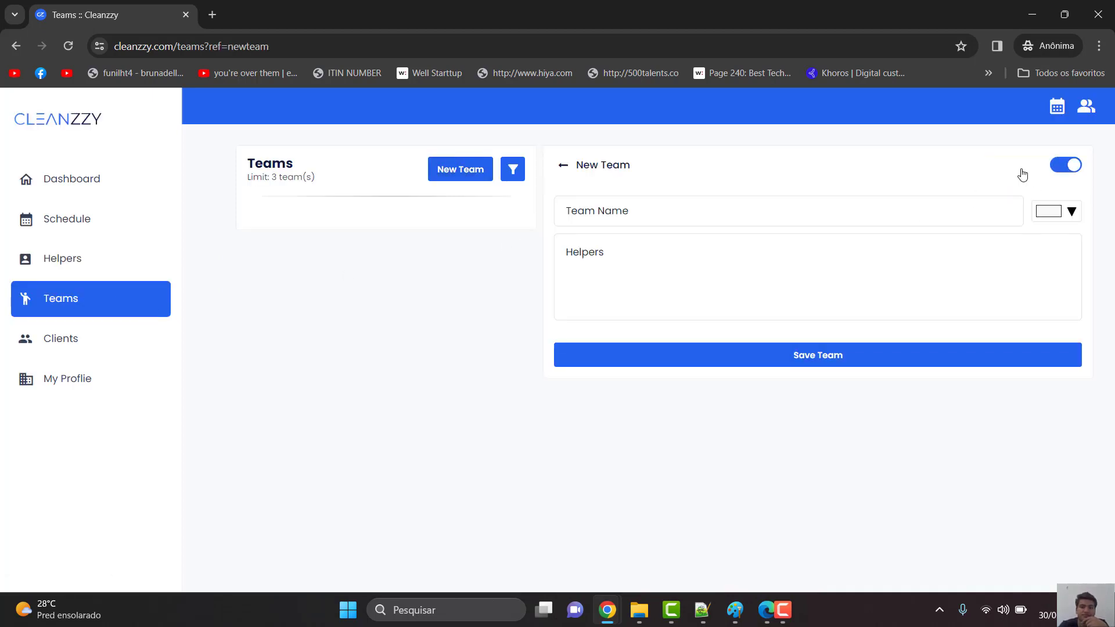
{"action": "left_click", "coordinate": [725, 202]}
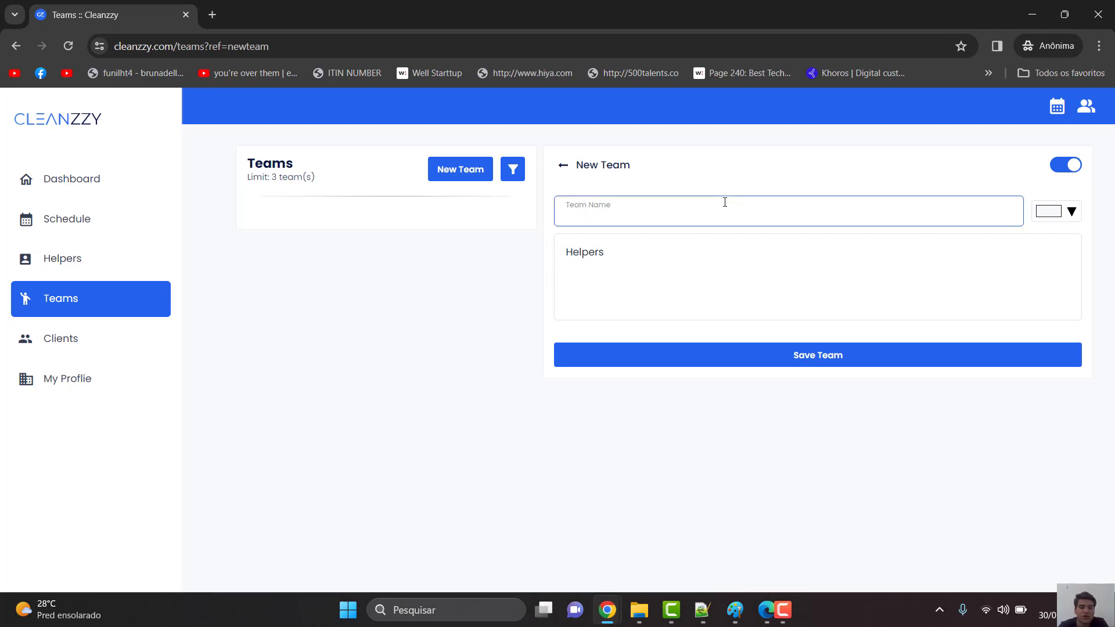
{"action": "type", "text": "Time 1"}
{"action": "left_click", "coordinate": [1071, 214]}
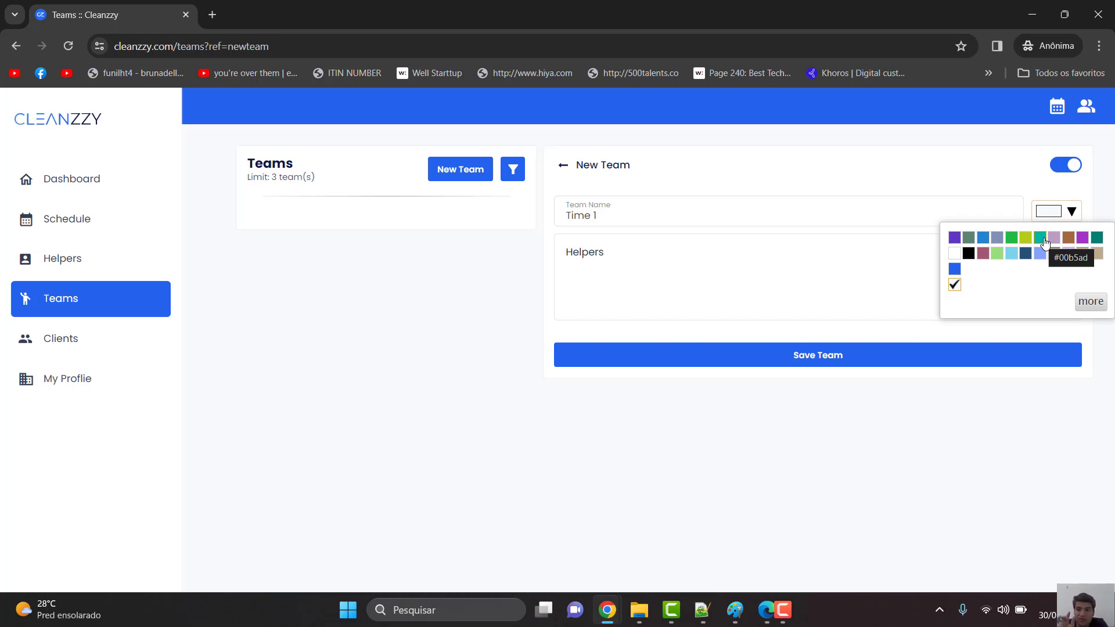
{"action": "left_click", "coordinate": [1042, 239]}
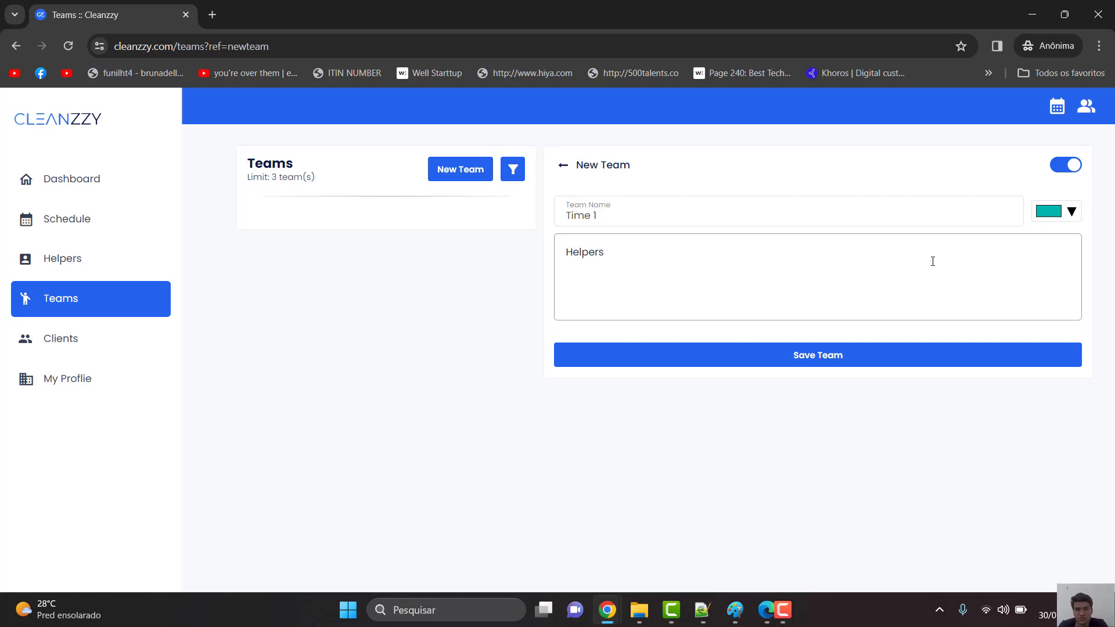
- Add the suggested helper to Time 1 and save the team
{"action": "left_click", "coordinate": [698, 252]}
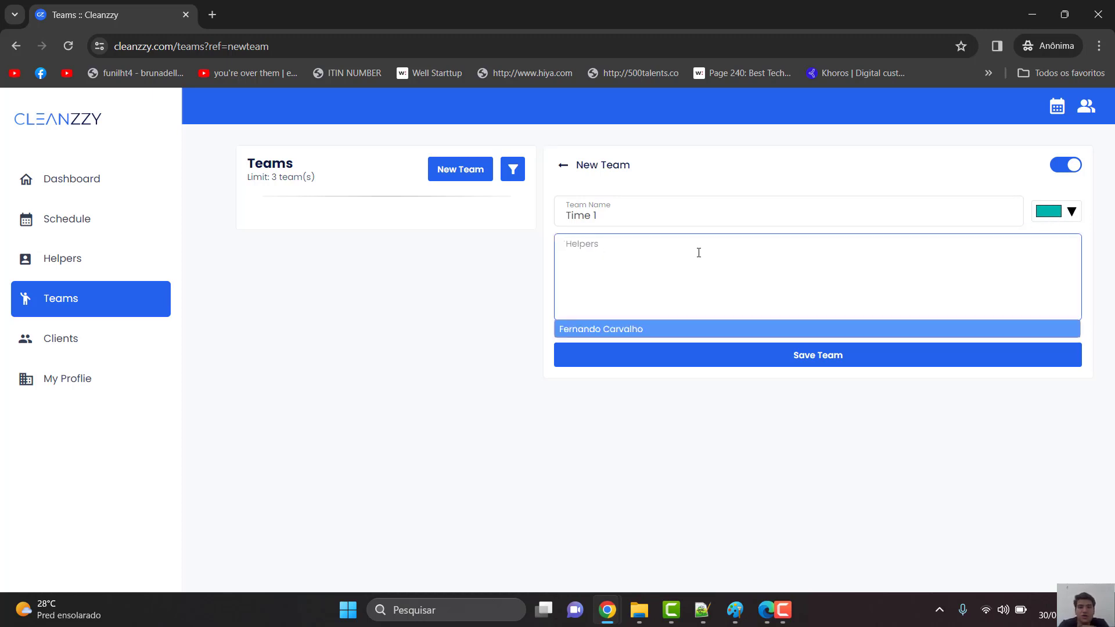
{"action": "left_click", "coordinate": [628, 334]}
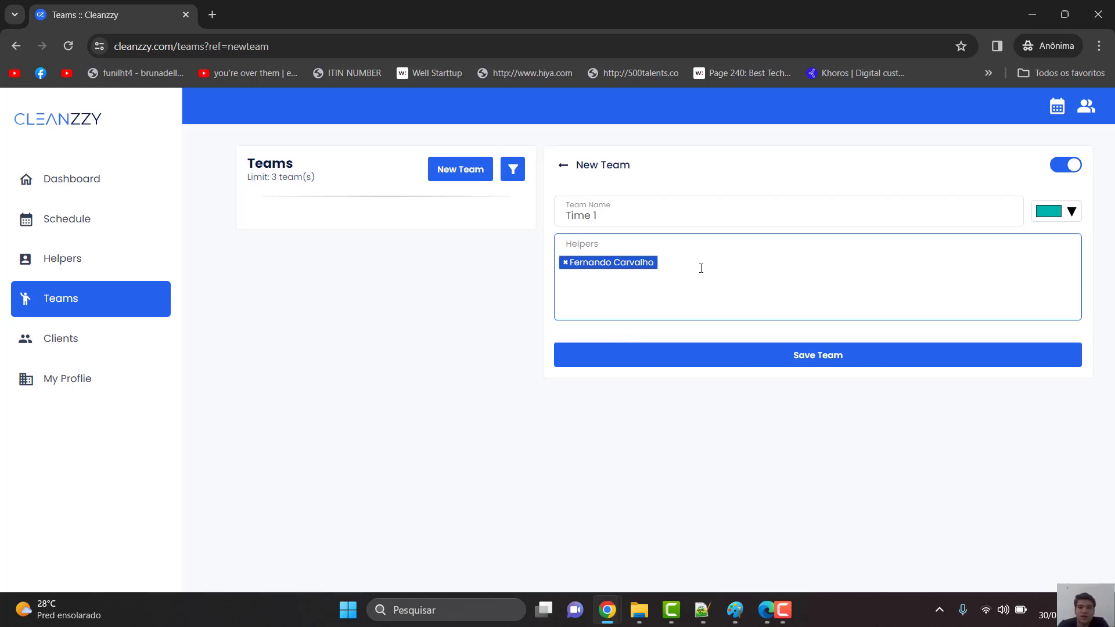
{"action": "left_click", "coordinate": [682, 283]}
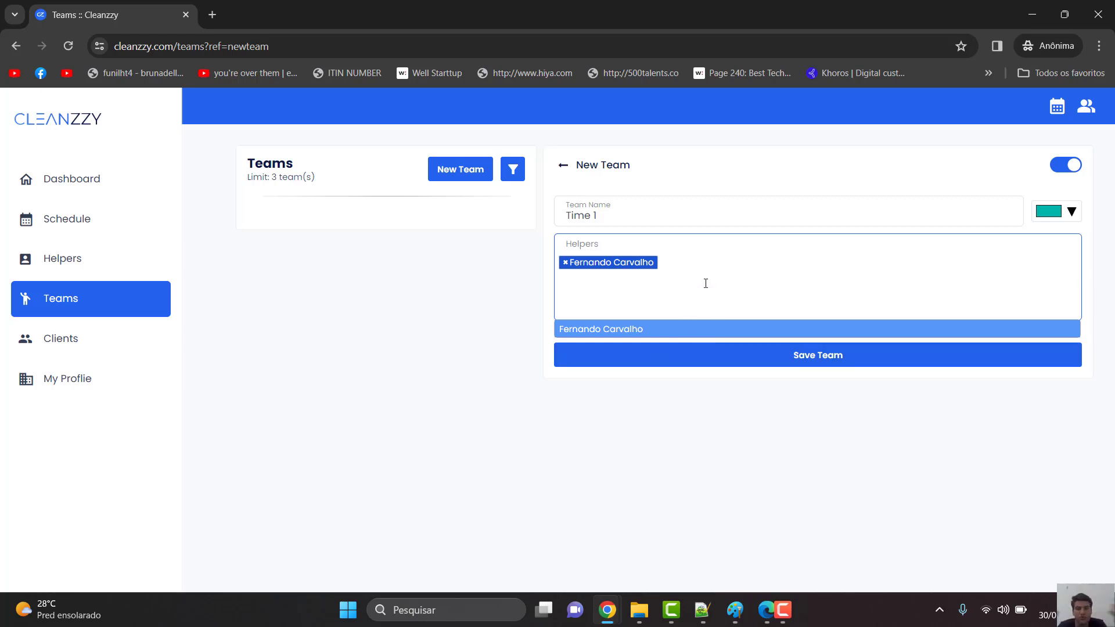
{"action": "left_click", "coordinate": [711, 367]}
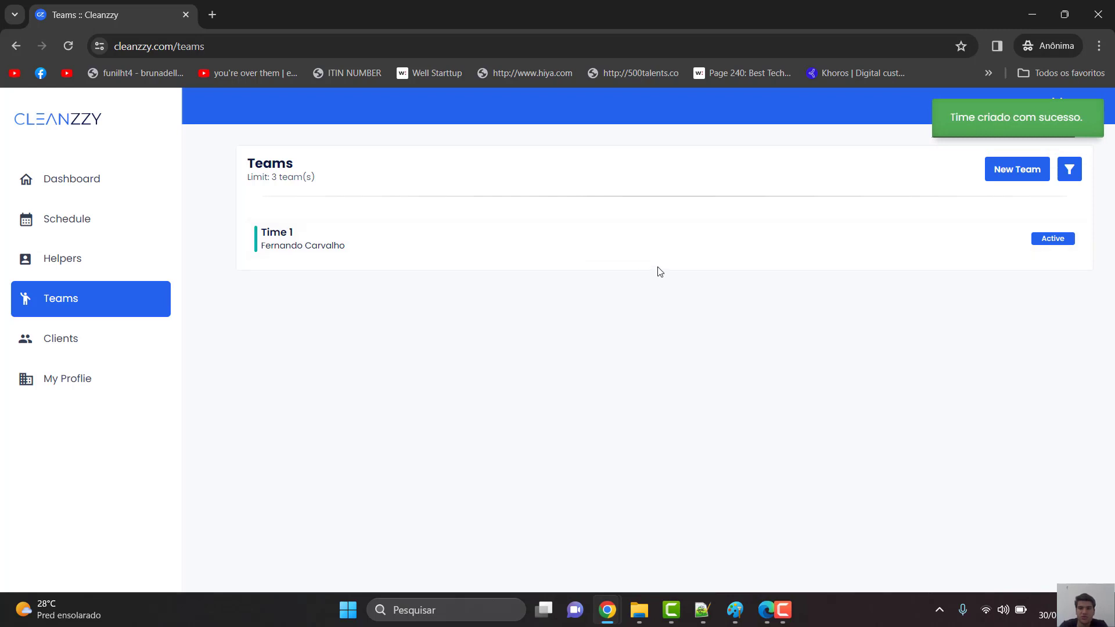
{"action": "left_click", "coordinate": [1016, 178]}
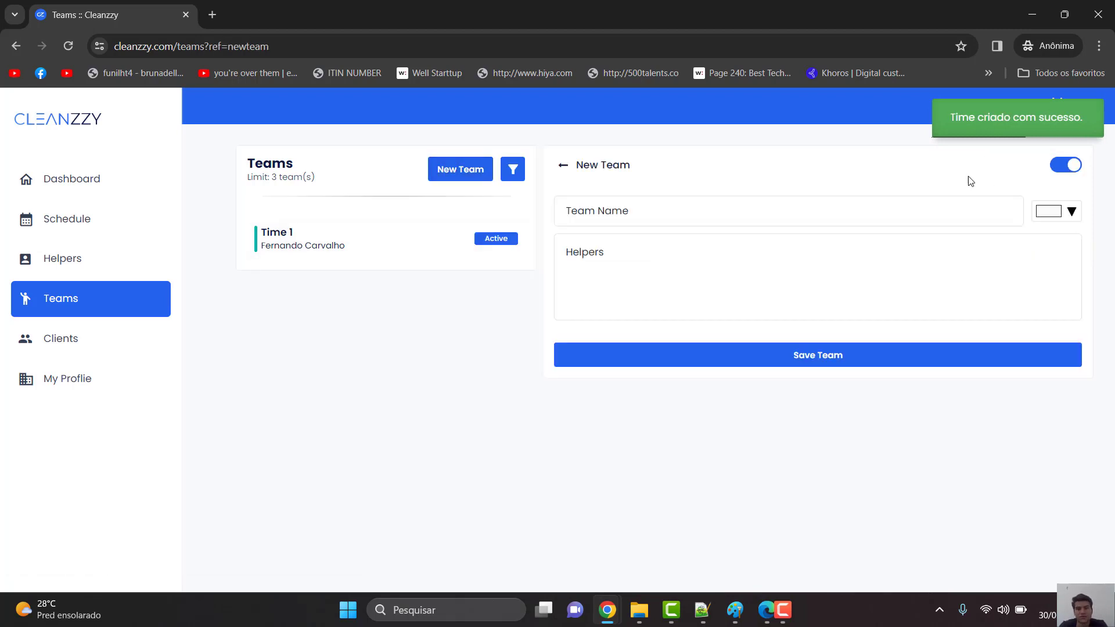
{"action": "left_click", "coordinate": [710, 224]}
{"action": "type", "text": "time 2"}
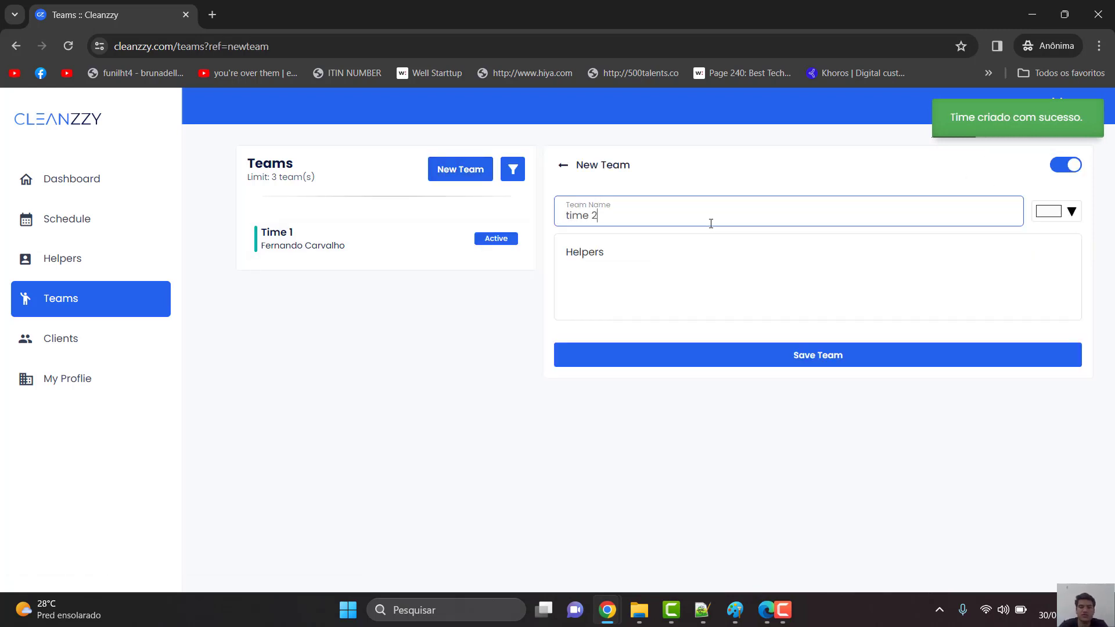
{"action": "left_click", "coordinate": [1070, 213]}
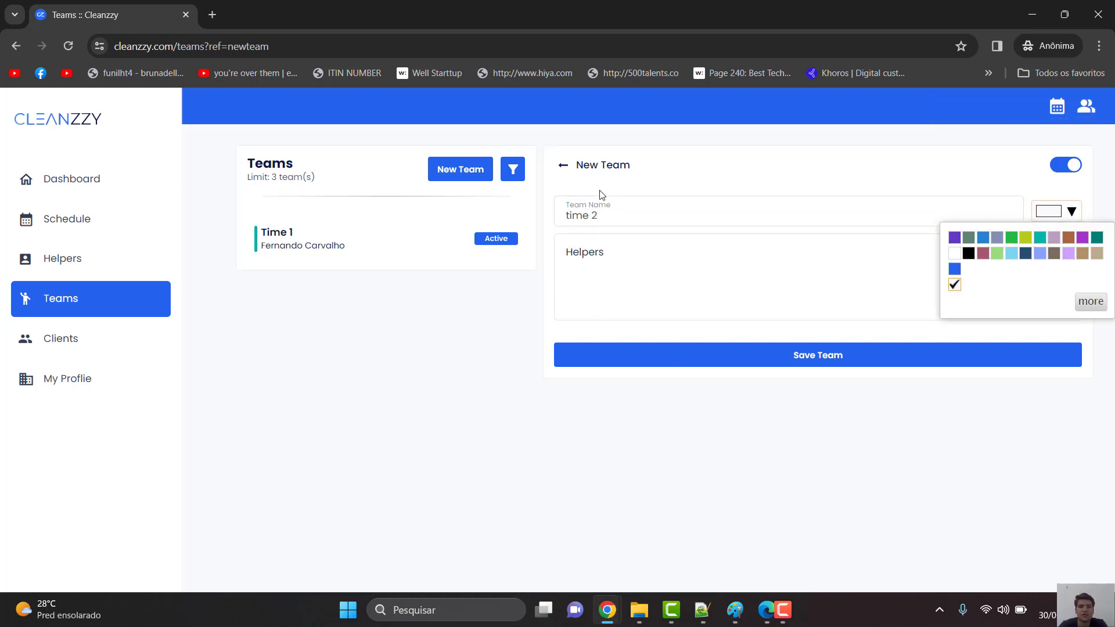
{"action": "left_click", "coordinate": [563, 166]}
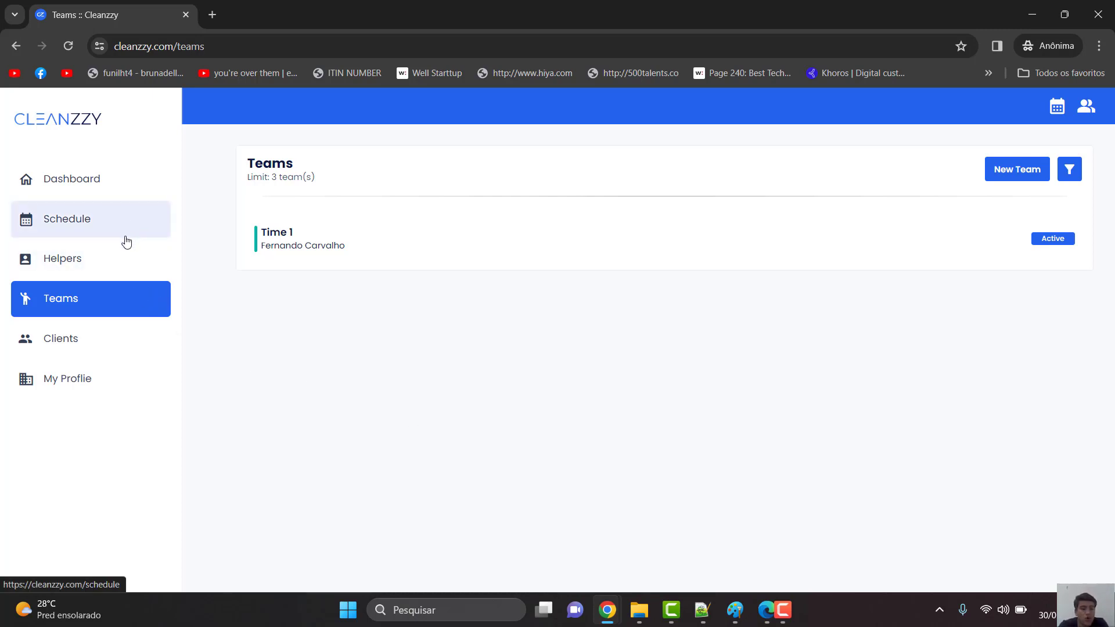
{"action": "left_click", "coordinate": [101, 339]}
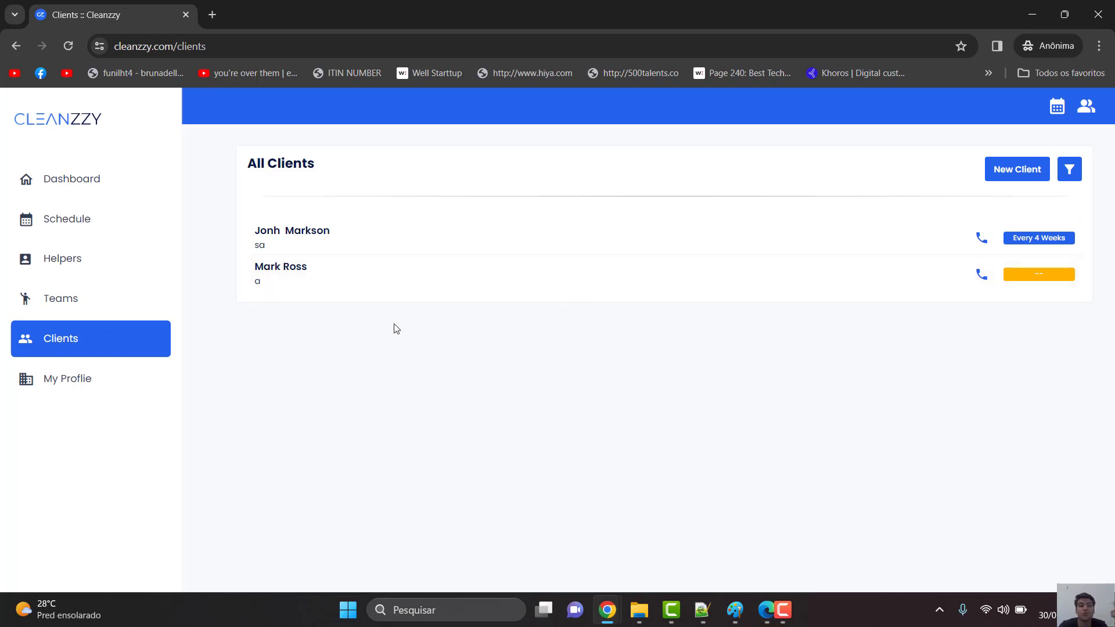
- Open the Schedule page showing the January 2024 month calendar
{"action": "left_click", "coordinate": [100, 227]}
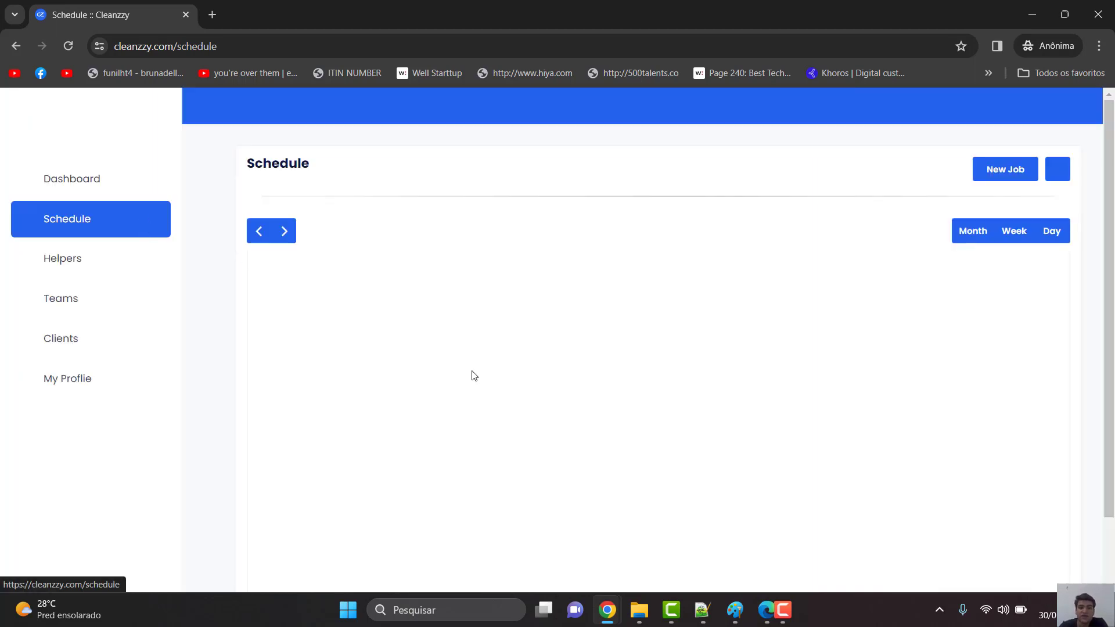
{"action": "scroll", "coordinate": [746, 445], "scroll_direction": "down", "scroll_amount": 2}
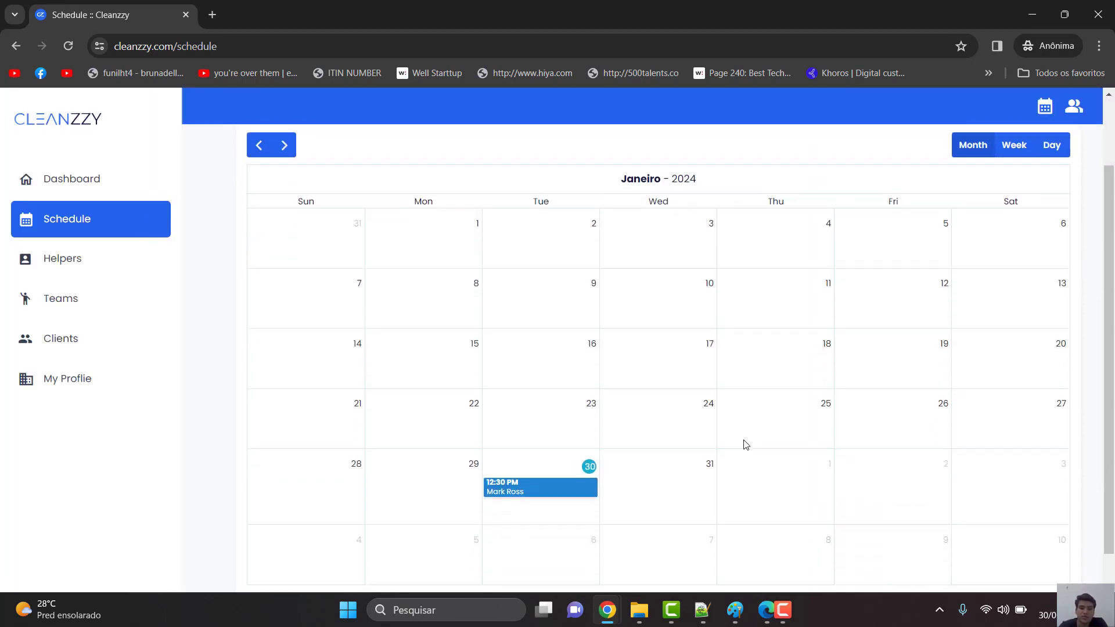
{"action": "scroll", "coordinate": [892, 365], "scroll_direction": "up", "scroll_amount": 2}
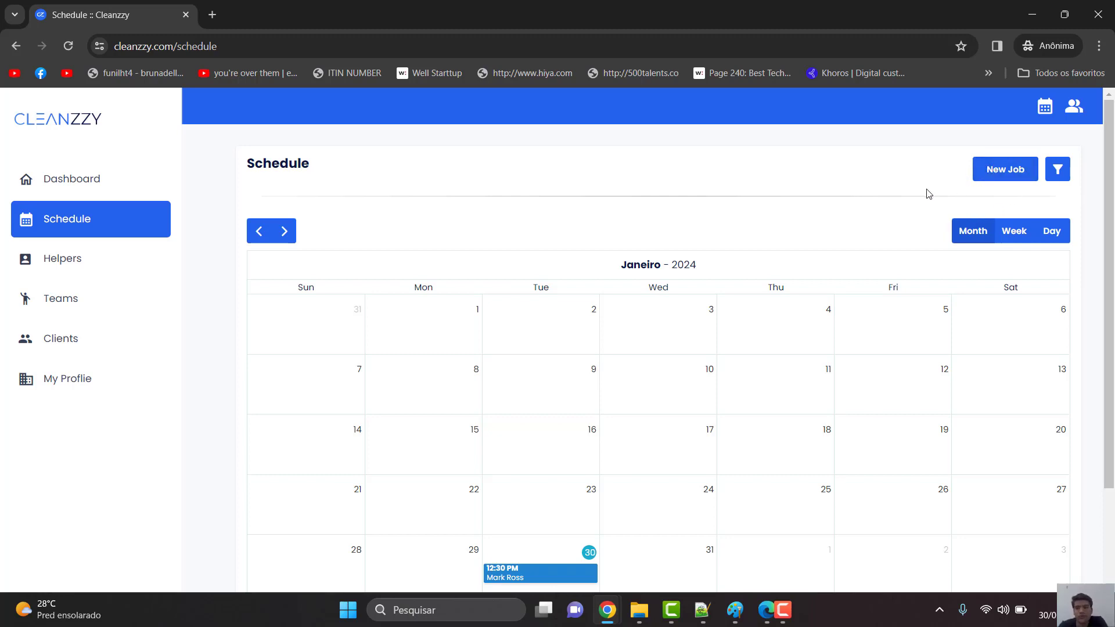
- Start a new job with no client selected and bring up a blank New Client form
{"action": "left_click", "coordinate": [994, 173]}
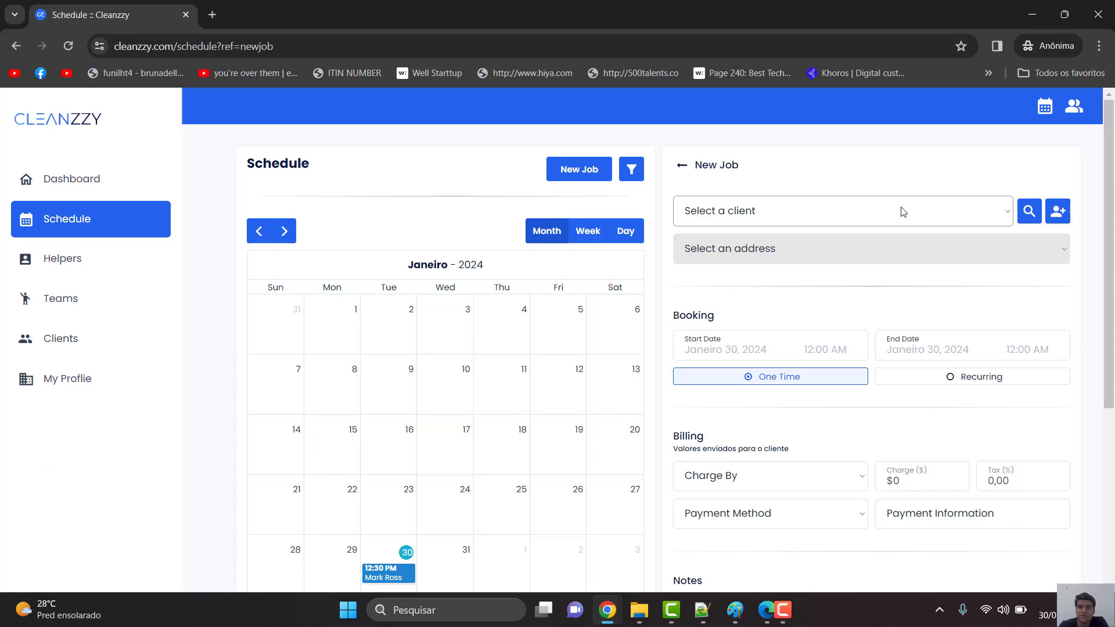
{"action": "left_click", "coordinate": [989, 223]}
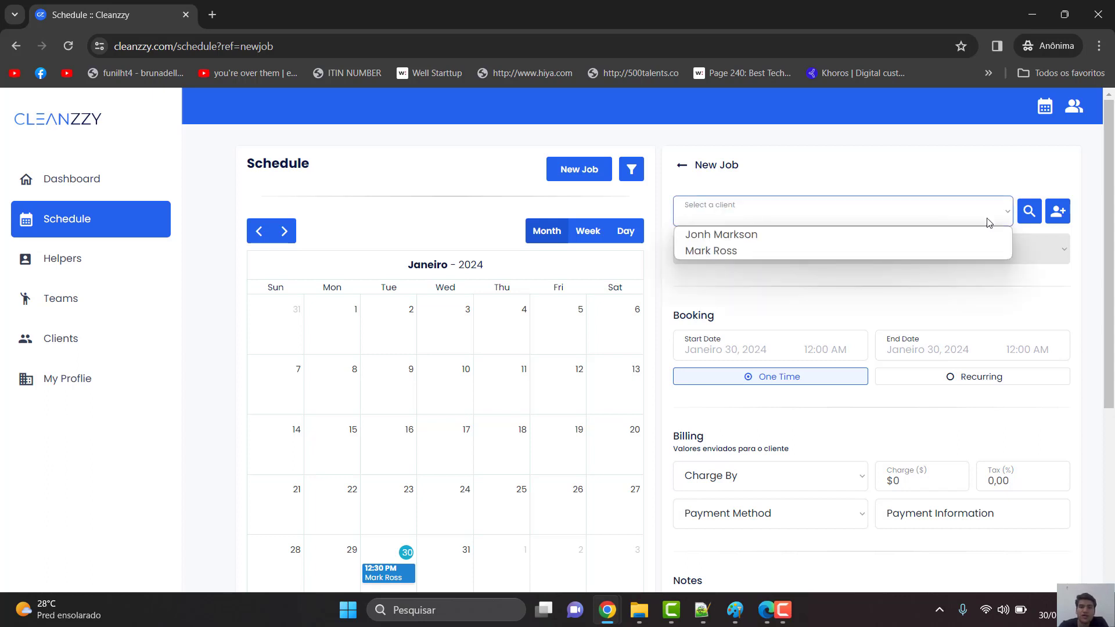
{"action": "left_click", "coordinate": [942, 219]}
{"action": "left_click", "coordinate": [974, 185]}
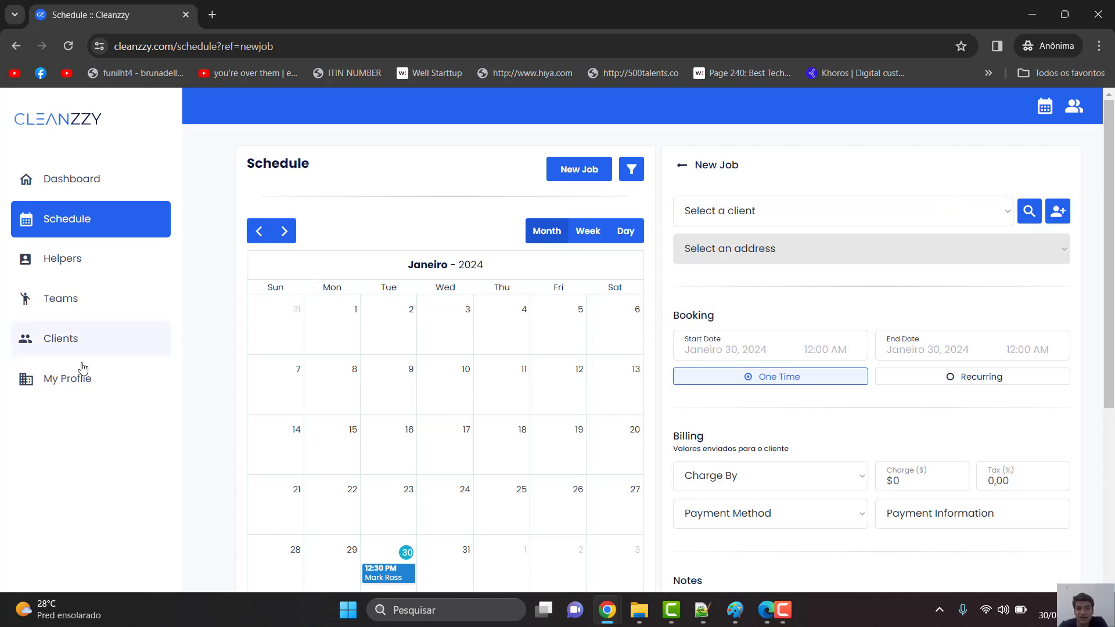
{"action": "left_click", "coordinate": [132, 343]}
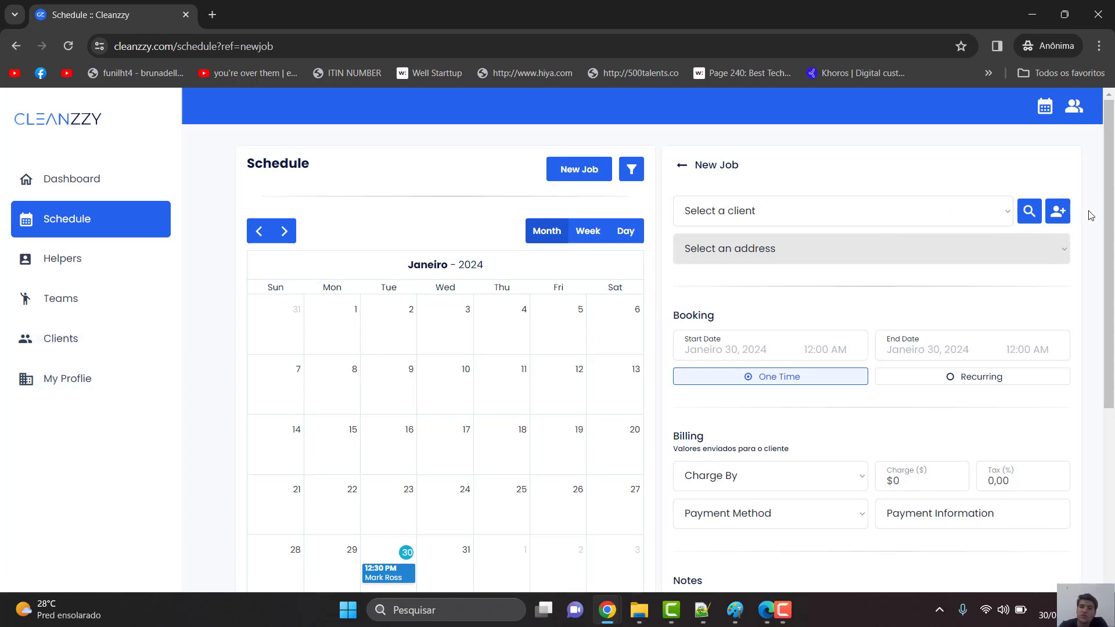
{"action": "left_click", "coordinate": [1058, 212]}
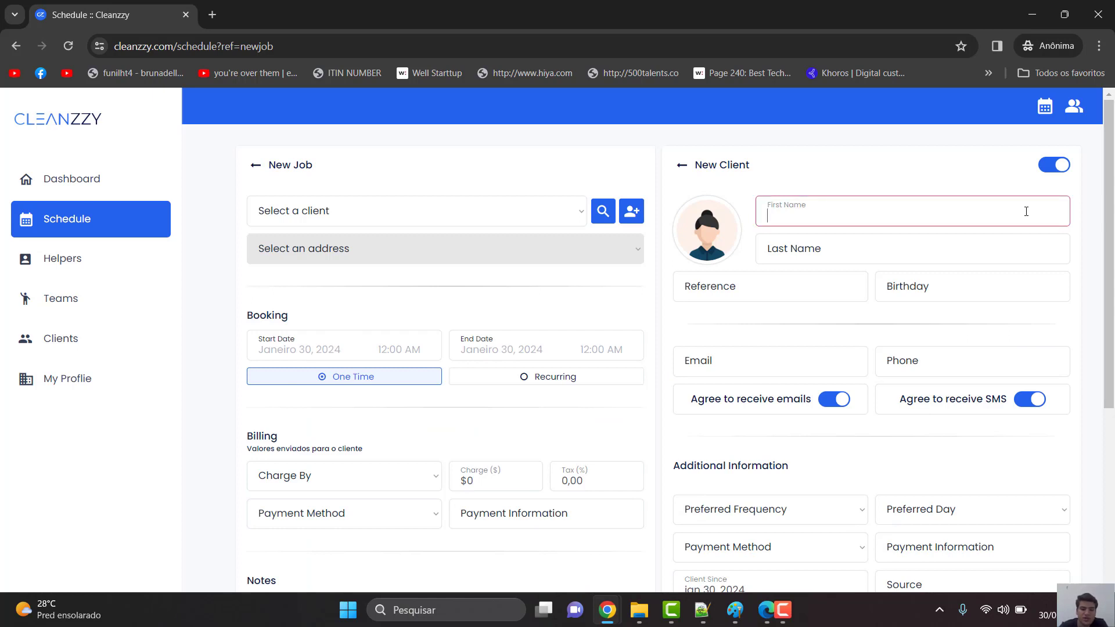
- Enter the client's first and last name, with reference 'a'
{"action": "type", "text": "She"}
{"action": "key", "text": "ctrl+a"}
{"action": "key", "text": "BackSpace"}
{"action": "key", "text": "Tab"}
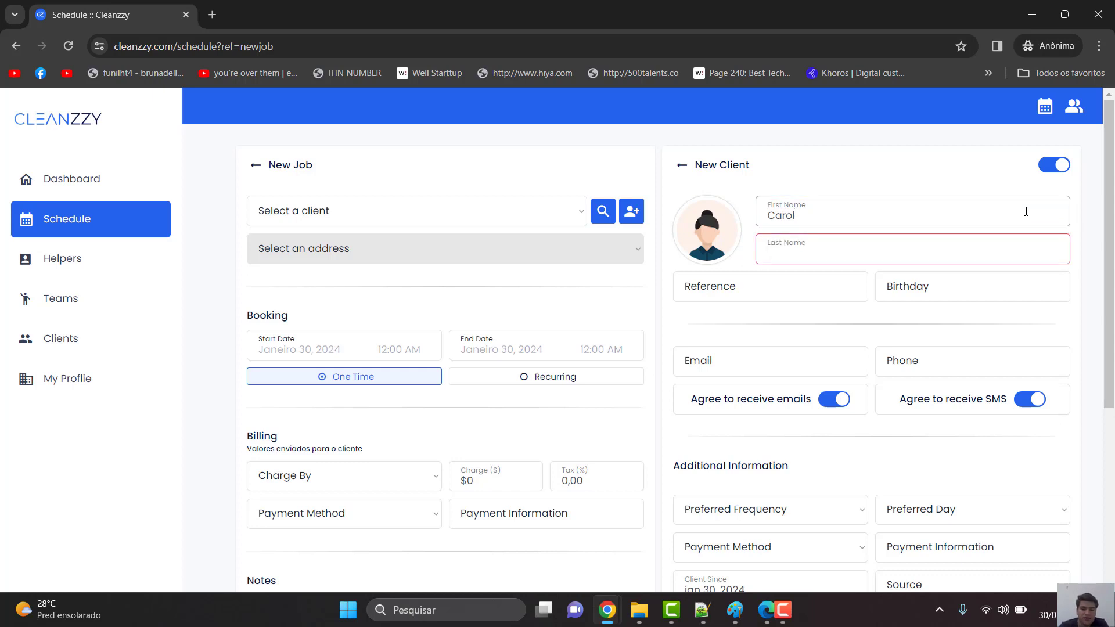
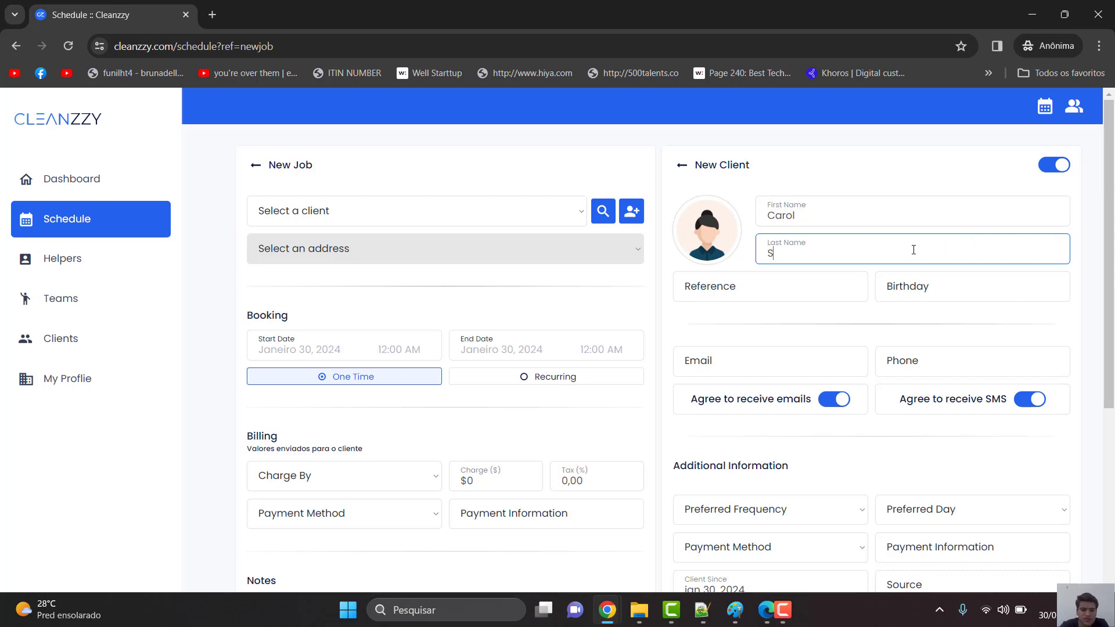
{"action": "key", "text": "Tab"}
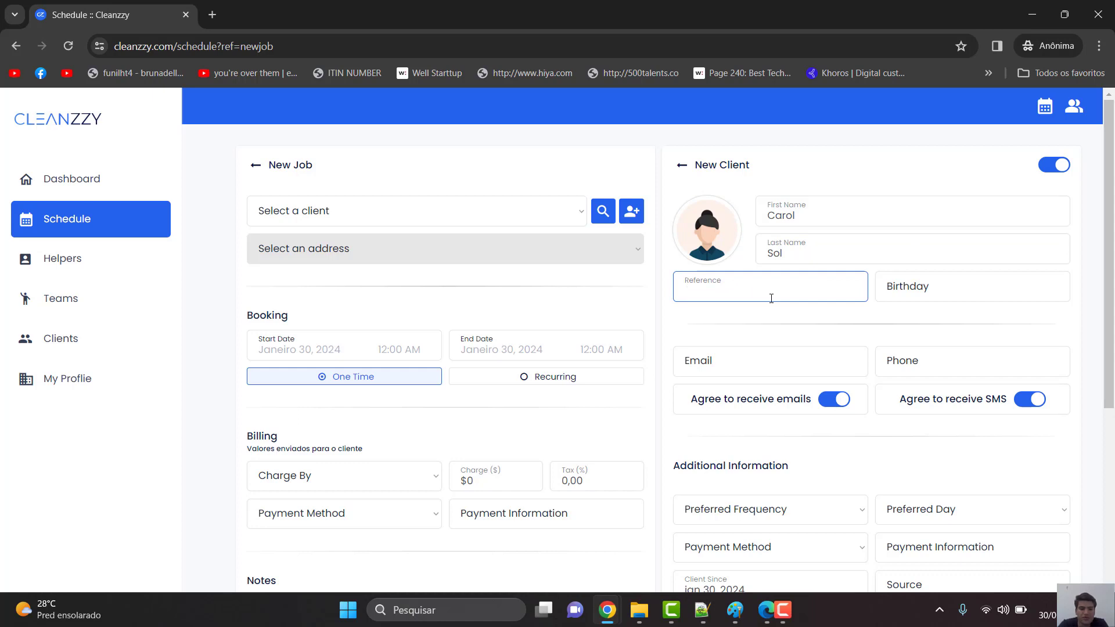
{"action": "type", "text": "a"}
- Fill in the client's e-mail address and phone number
{"action": "scroll", "coordinate": [761, 320], "scroll_direction": "down", "scroll_amount": 1}
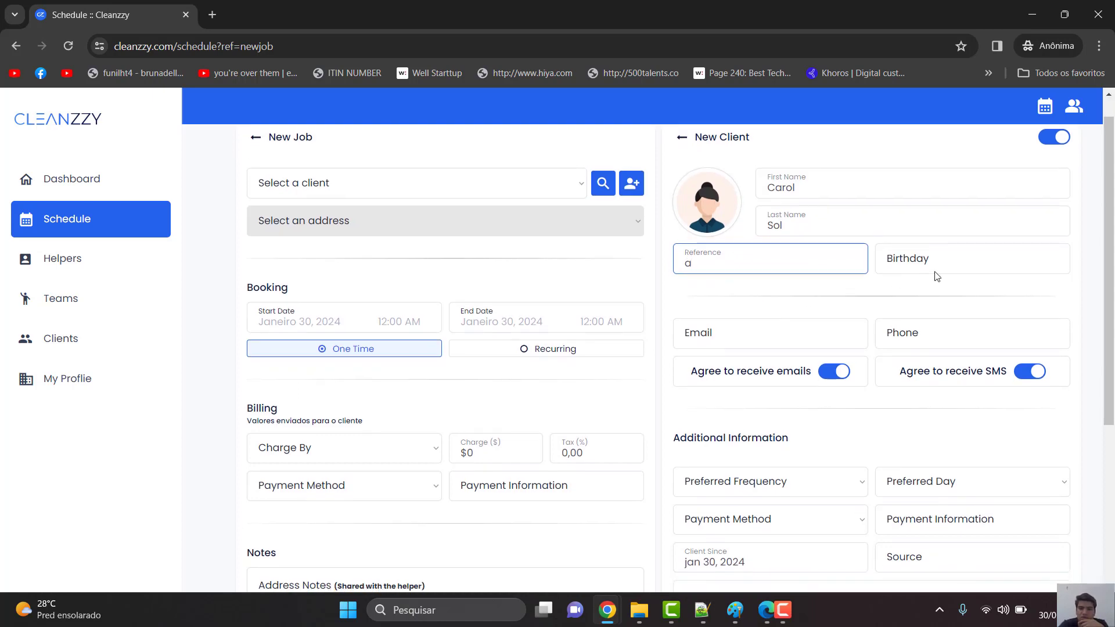
{"action": "left_click", "coordinate": [777, 331]}
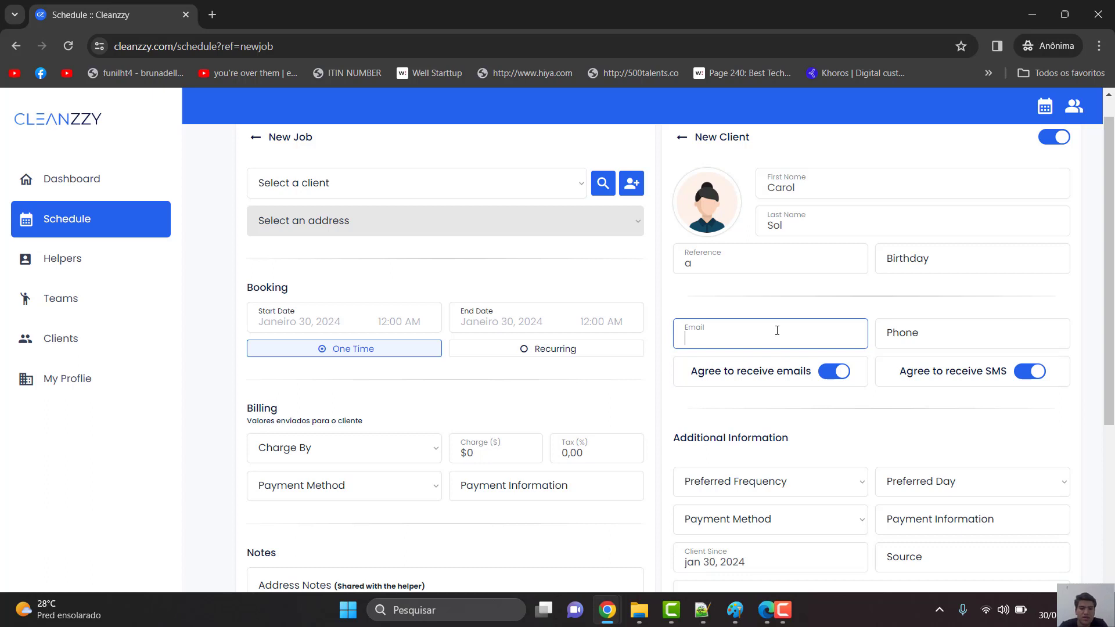
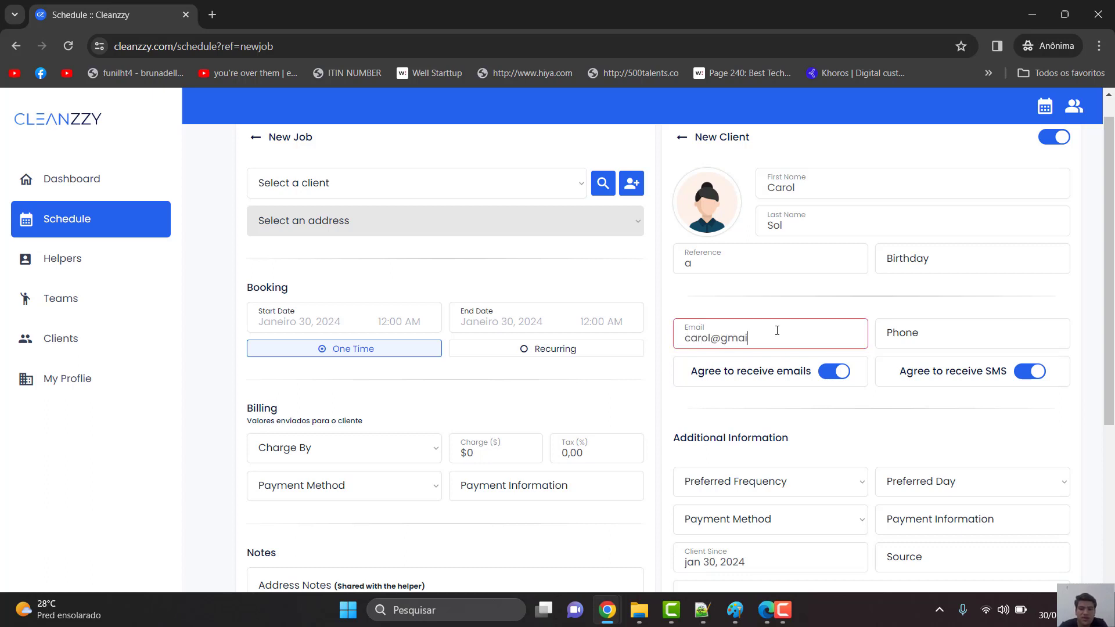
{"action": "key", "text": "Tab"}
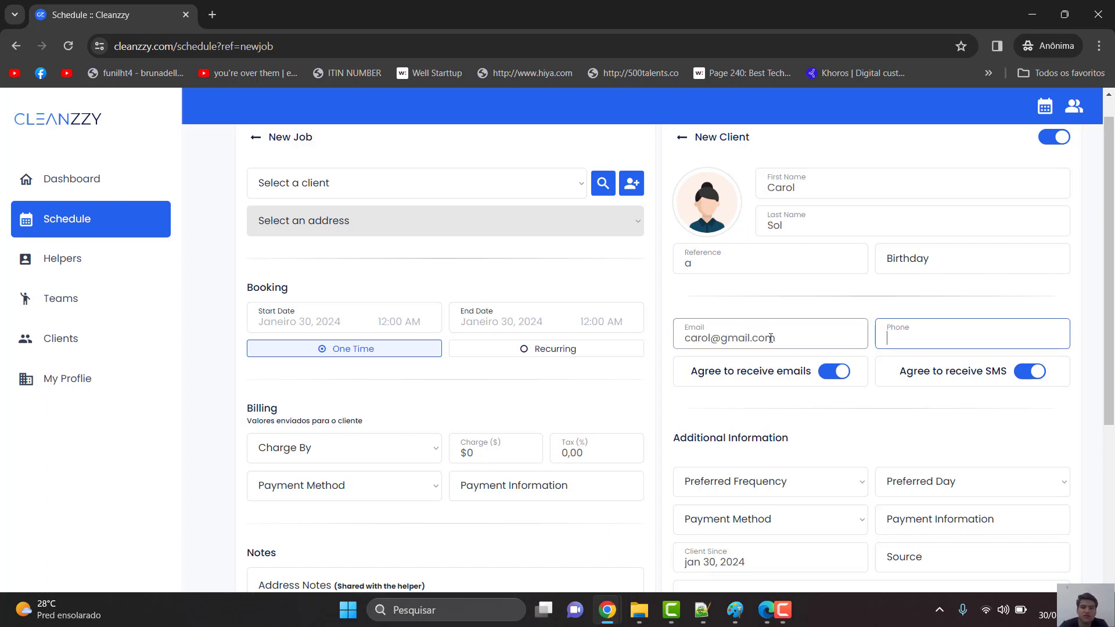
{"action": "left_click", "coordinate": [762, 338]}
{"action": "left_click", "coordinate": [952, 341]}
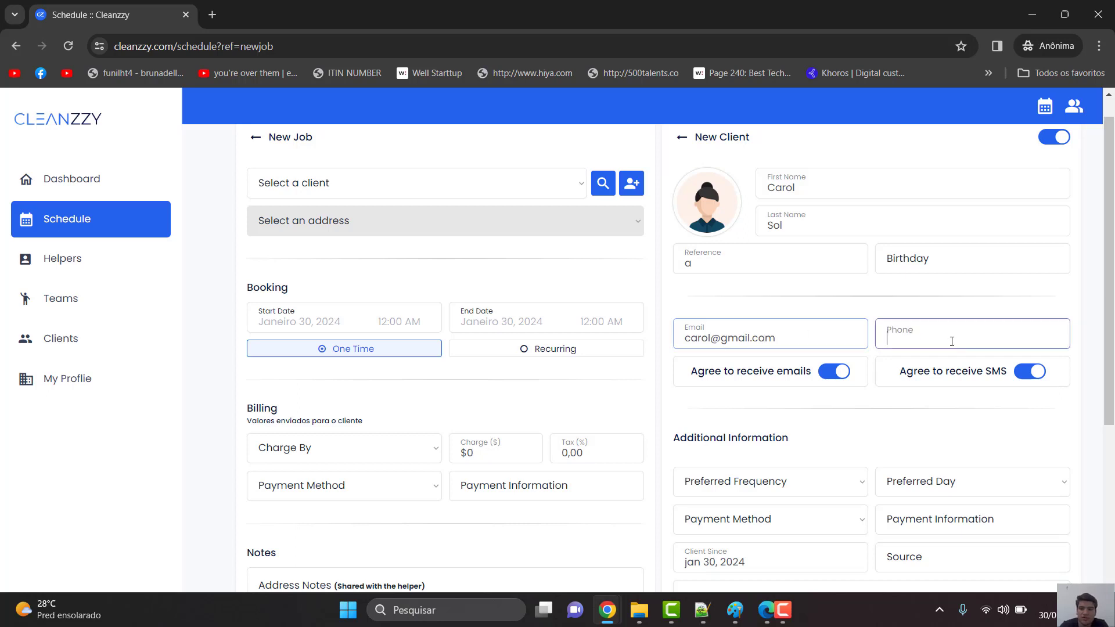
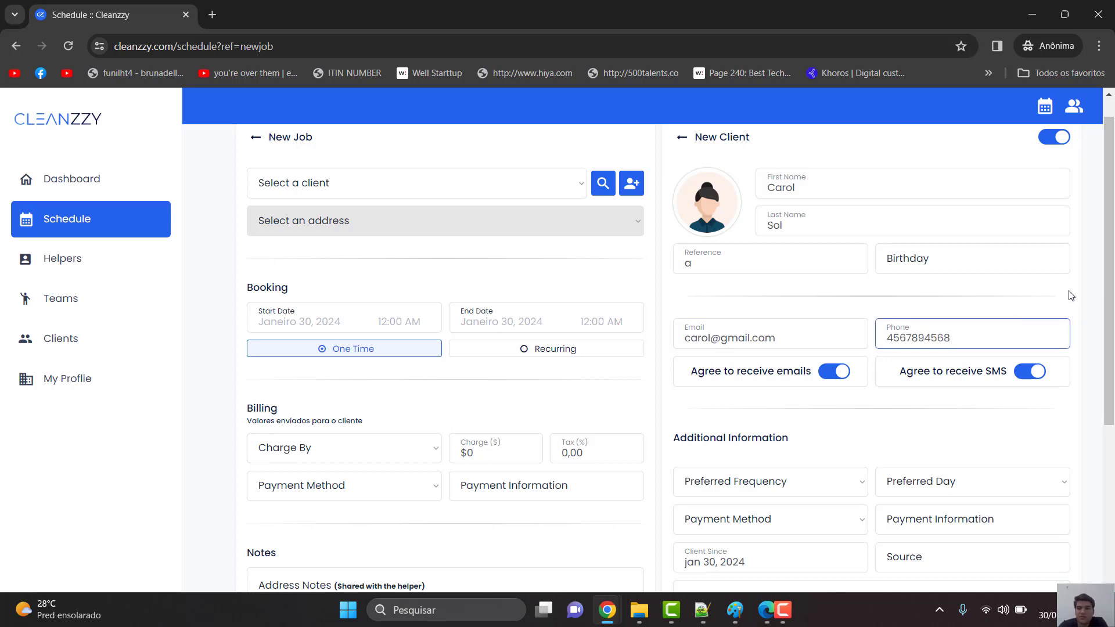
{"action": "left_click", "coordinate": [1071, 295]}
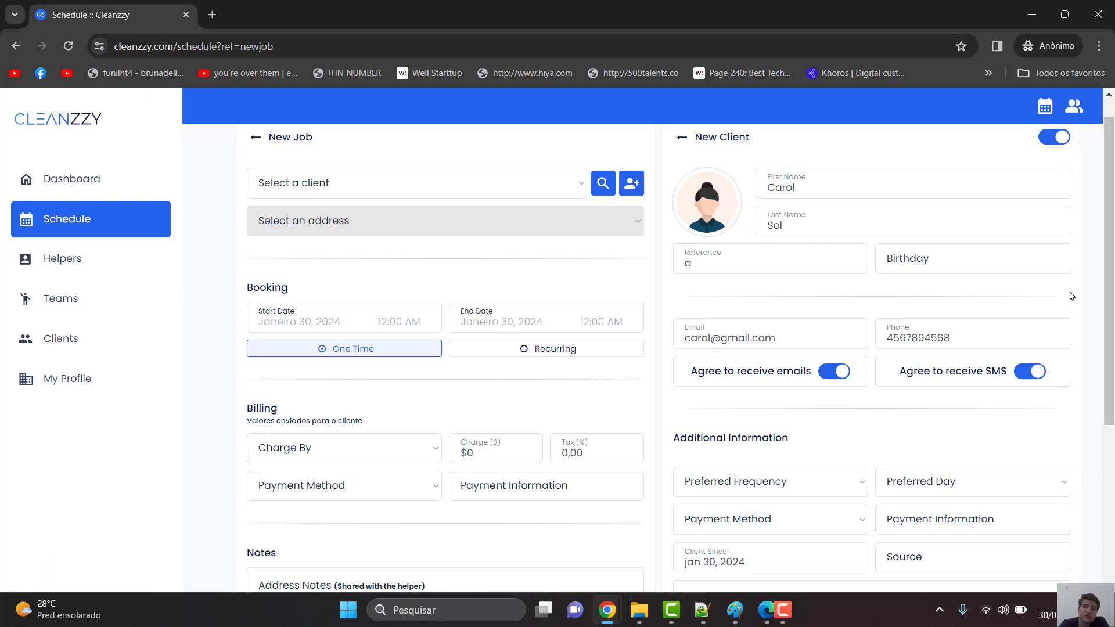
- Turn off the client's e-mail consent, leaving SMS consent switched on
{"action": "scroll", "coordinate": [1078, 352], "scroll_direction": "down", "scroll_amount": 1}
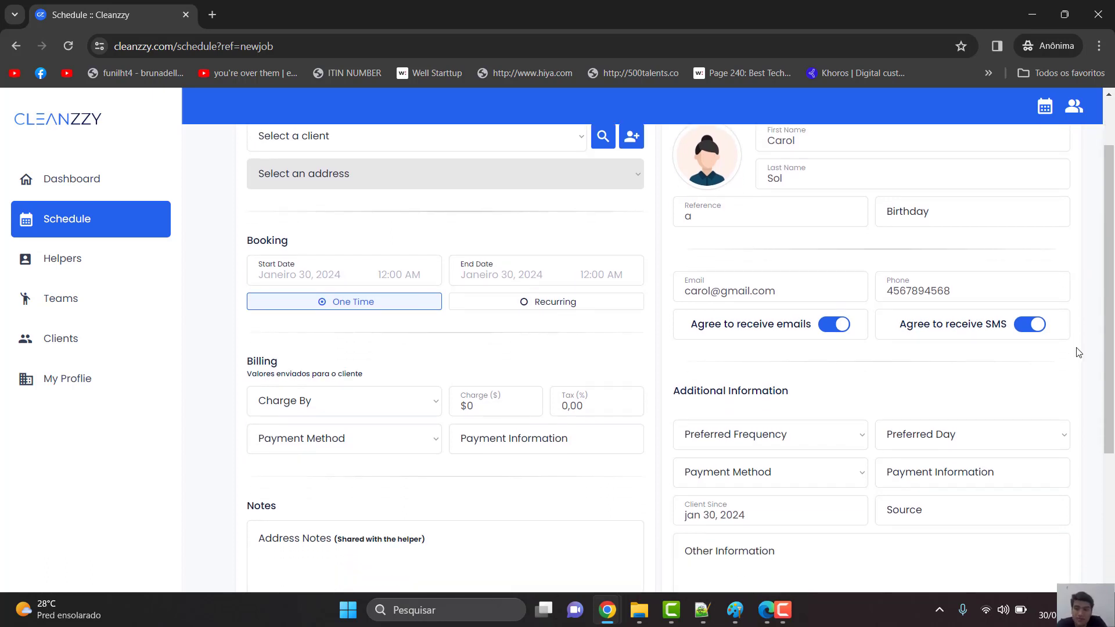
{"action": "left_click", "coordinate": [842, 330]}
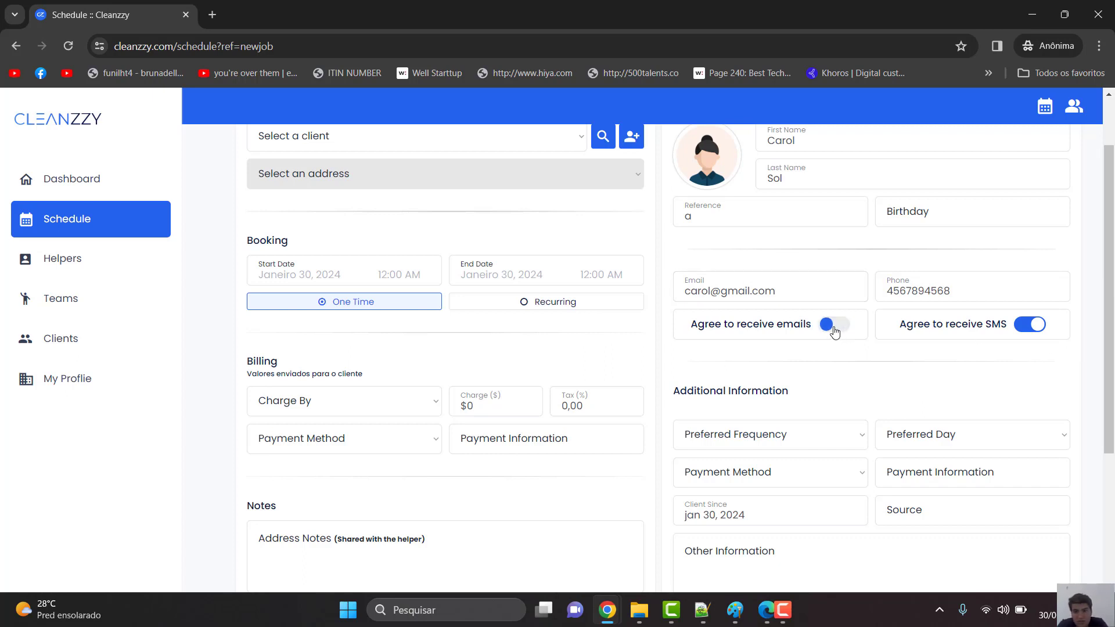
{"action": "left_click", "coordinate": [1033, 330]}
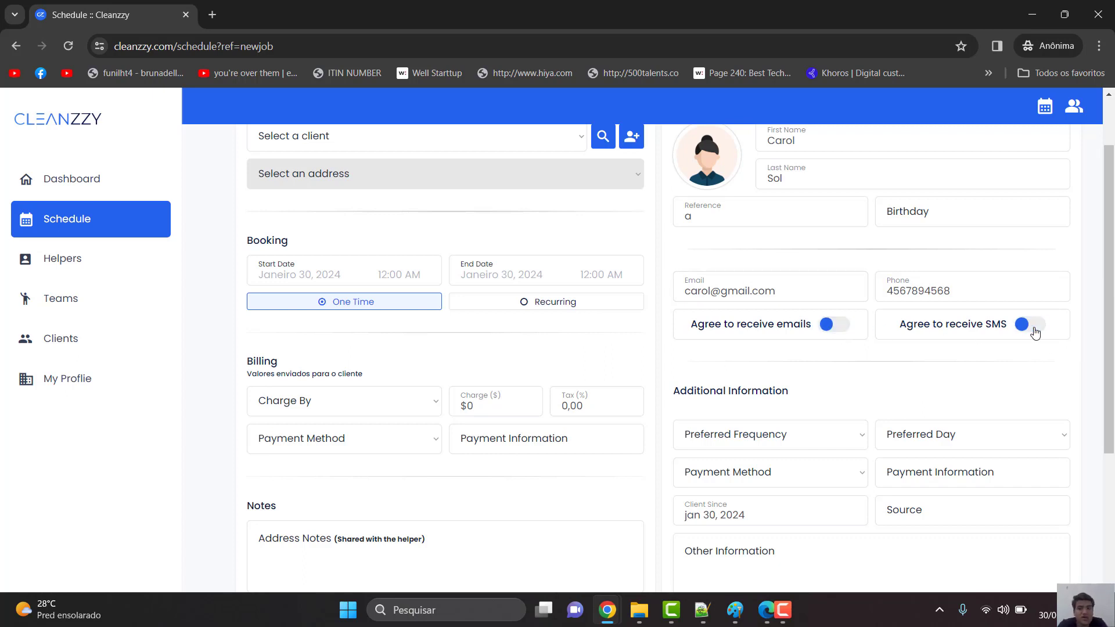
{"action": "left_click", "coordinate": [1035, 330]}
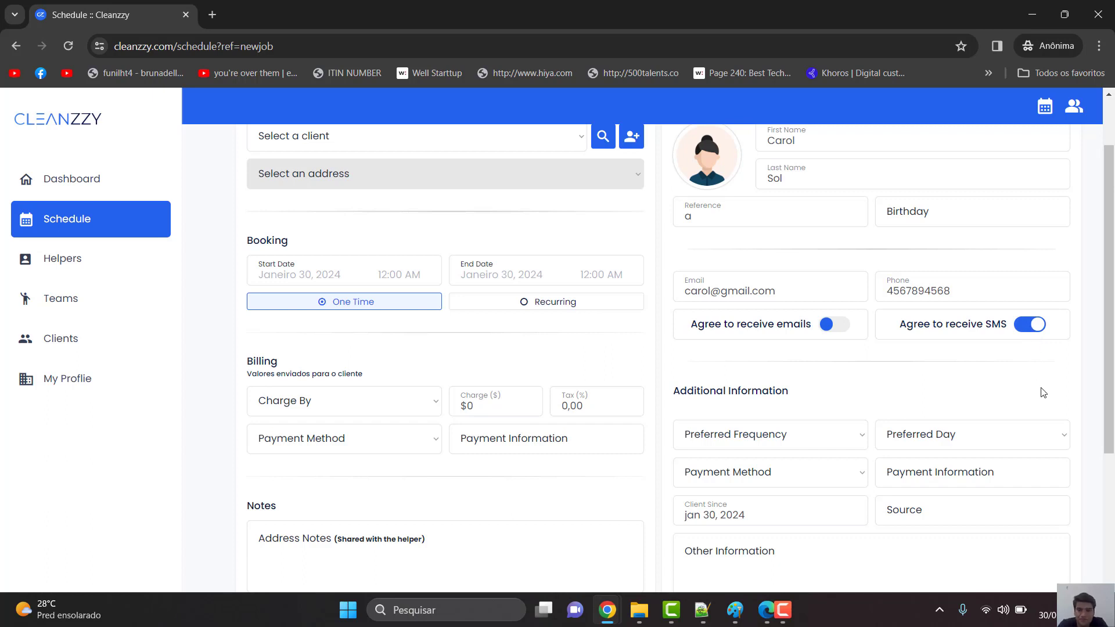
{"action": "scroll", "coordinate": [1039, 390], "scroll_direction": "down", "scroll_amount": 2}
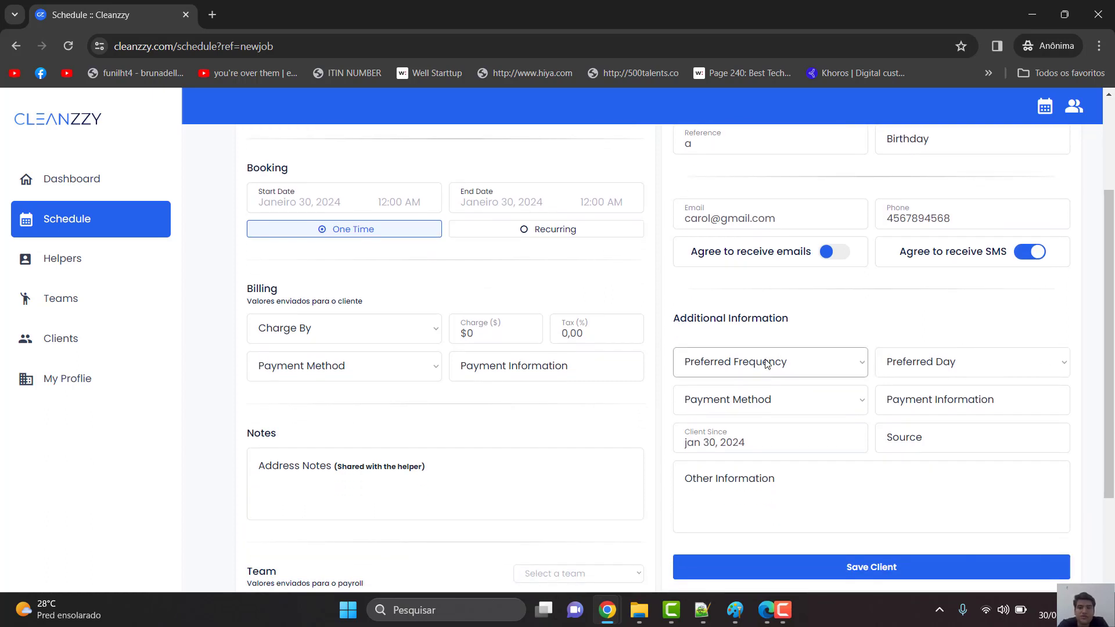
{"action": "scroll", "coordinate": [817, 350], "scroll_direction": "down", "scroll_amount": 1}
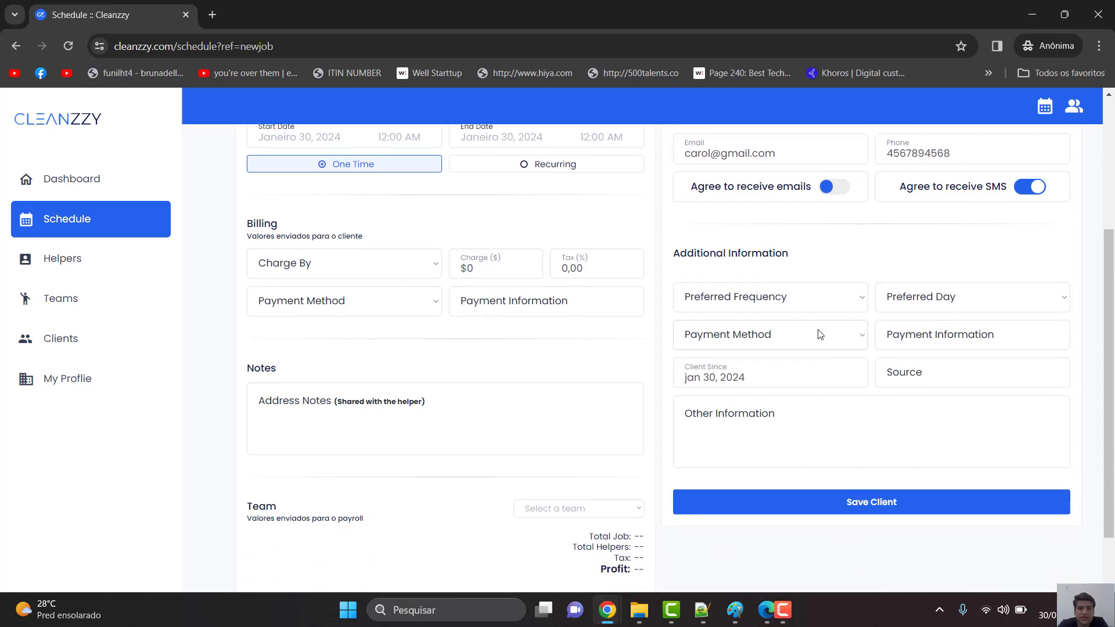
- Set the preferred frequency to One Time and the preferred day to Monday
{"action": "left_click", "coordinate": [835, 302]}
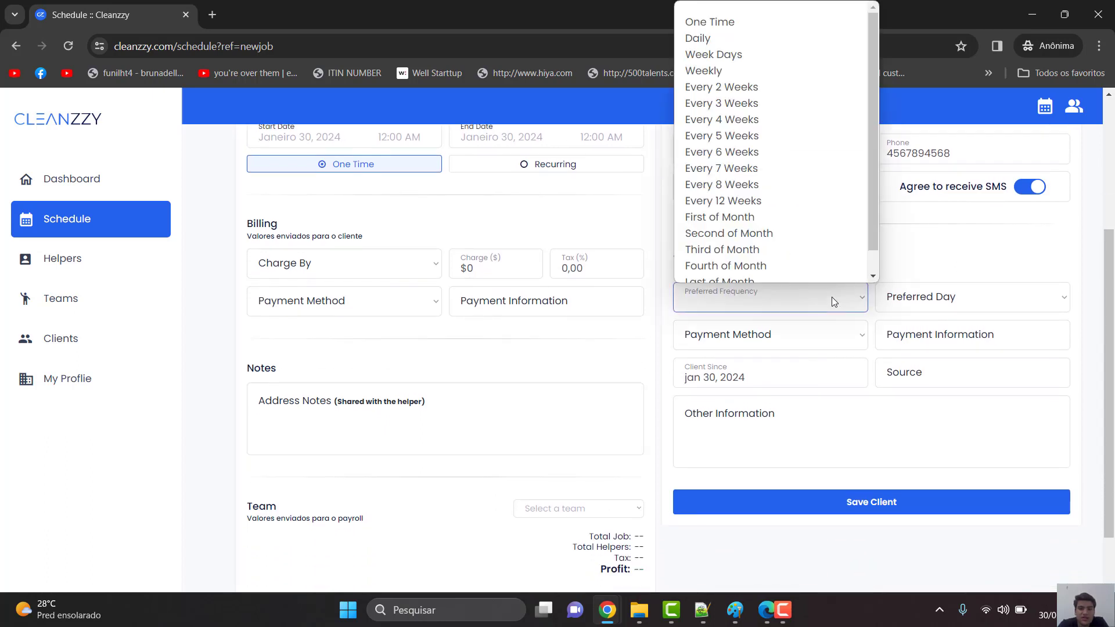
{"action": "left_click", "coordinate": [793, 86]}
{"action": "left_click", "coordinate": [801, 302]}
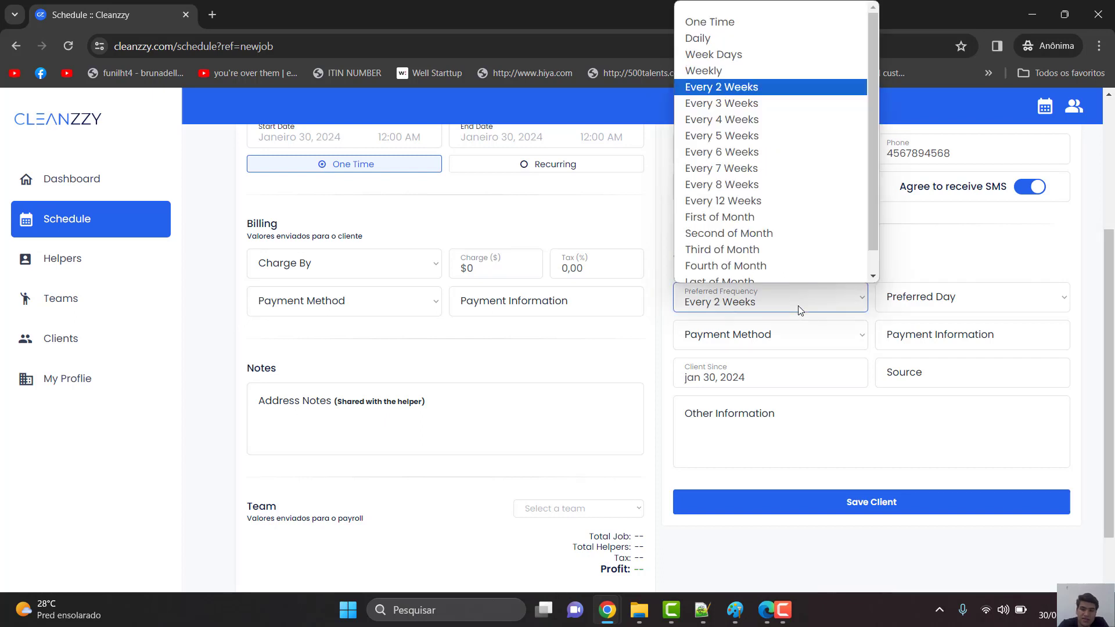
{"action": "left_click", "coordinate": [805, 112]}
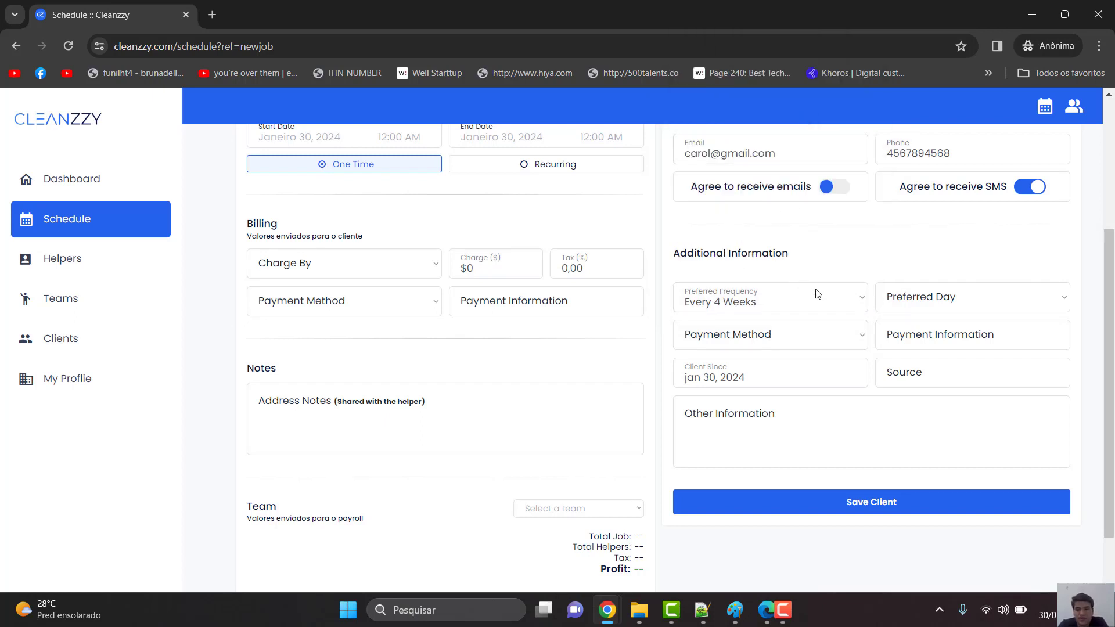
{"action": "left_click", "coordinate": [847, 299]}
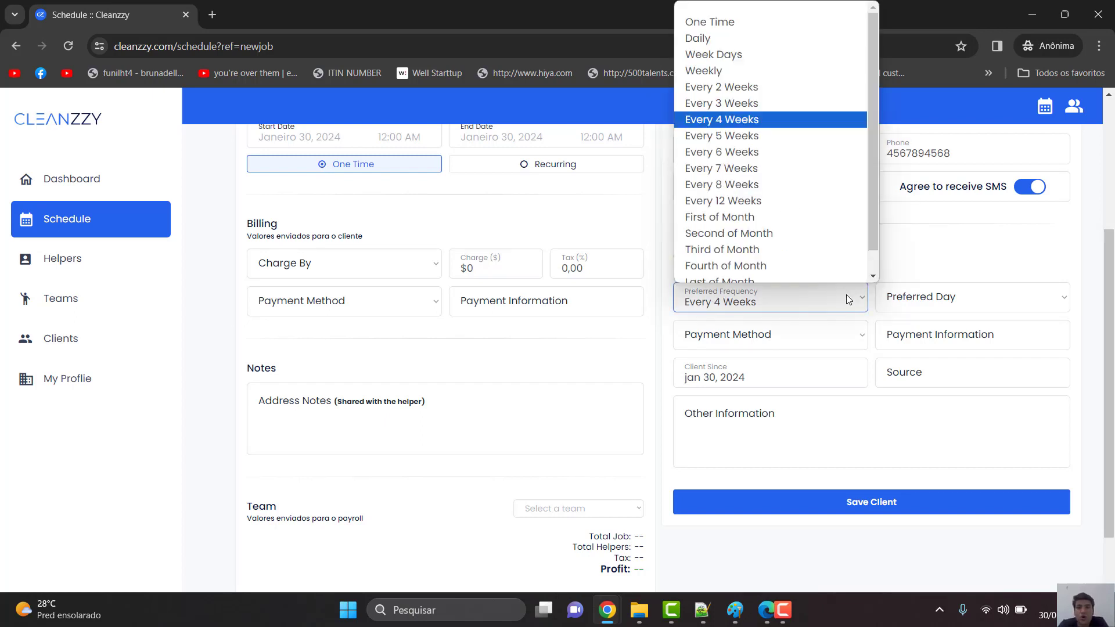
{"action": "left_click", "coordinate": [755, 20]}
{"action": "left_click", "coordinate": [904, 300]}
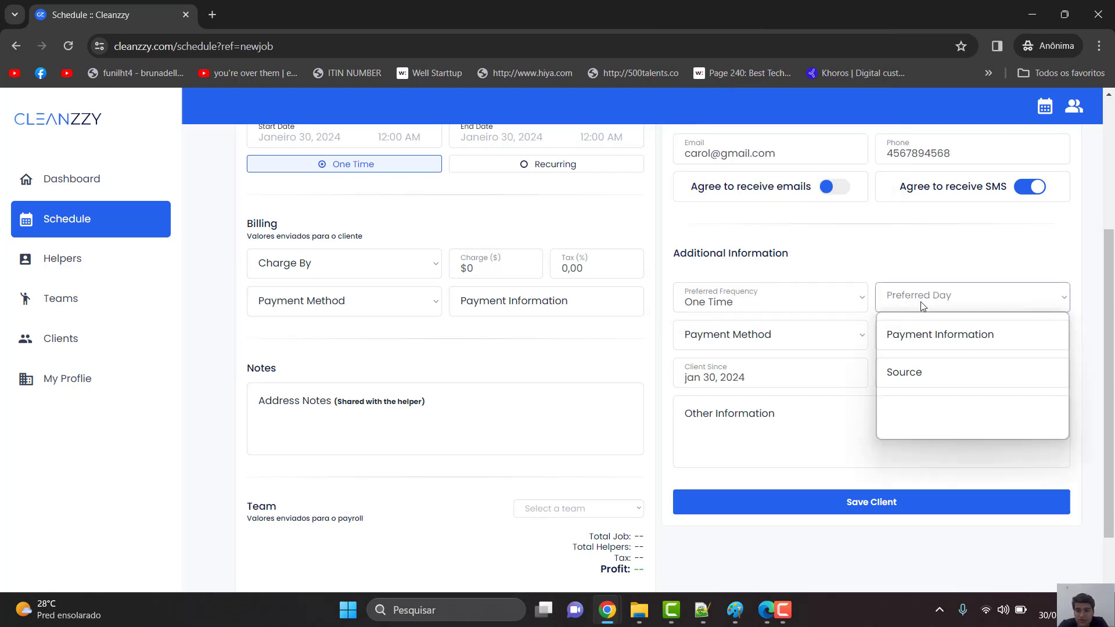
{"action": "left_click", "coordinate": [912, 350]}
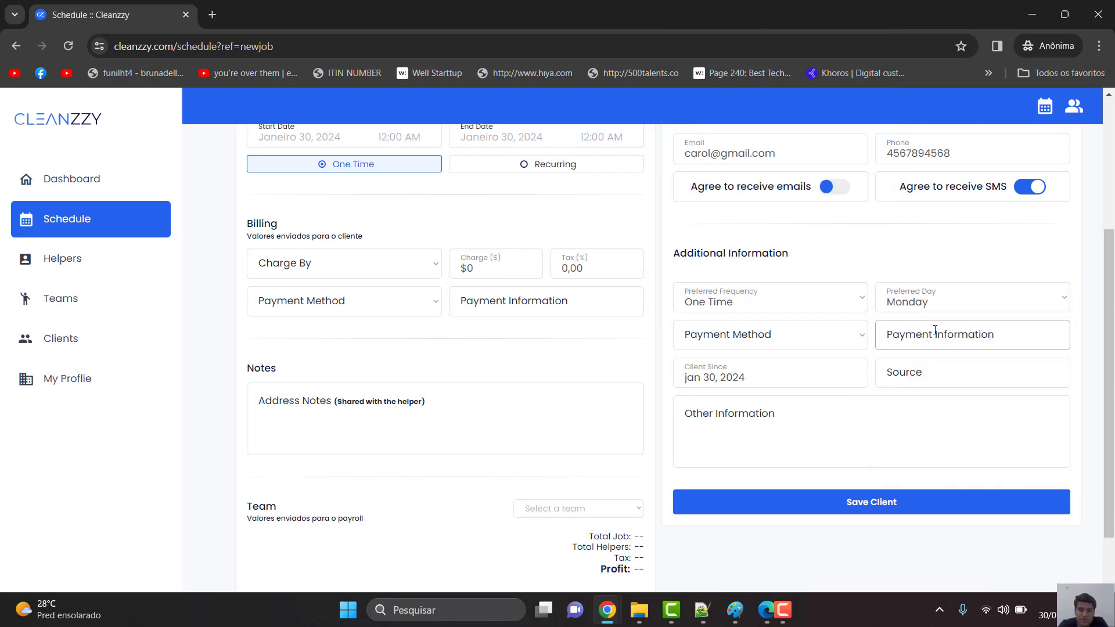
- Choose Card as the payment method and save the client
{"action": "left_click", "coordinate": [788, 335]}
{"action": "left_click", "coordinate": [744, 411]}
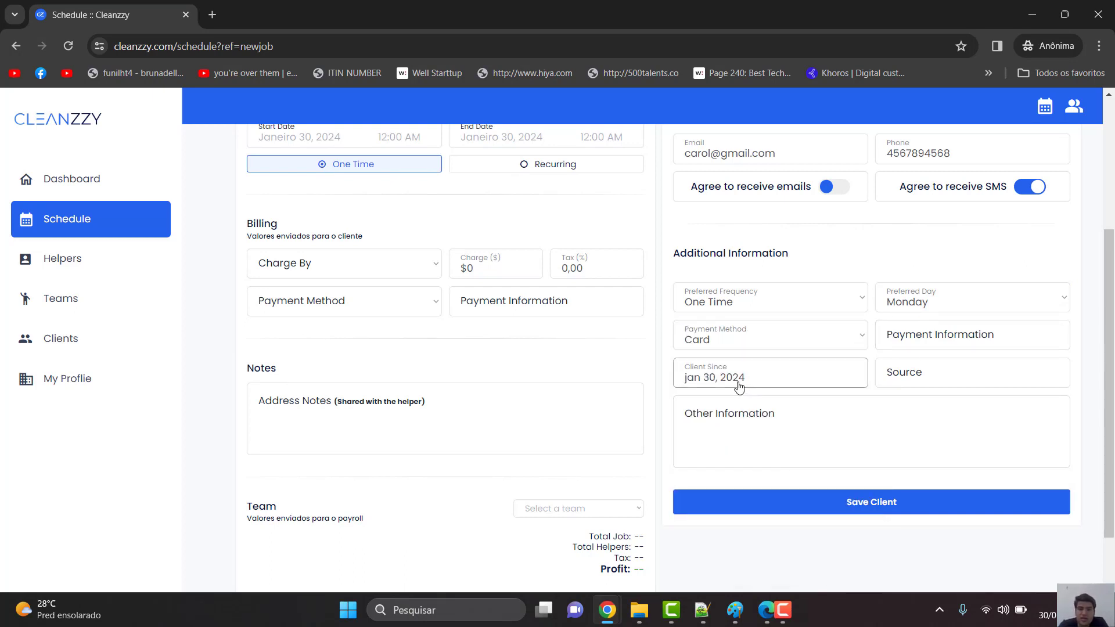
{"action": "scroll", "coordinate": [844, 440], "scroll_direction": "down", "scroll_amount": 2}
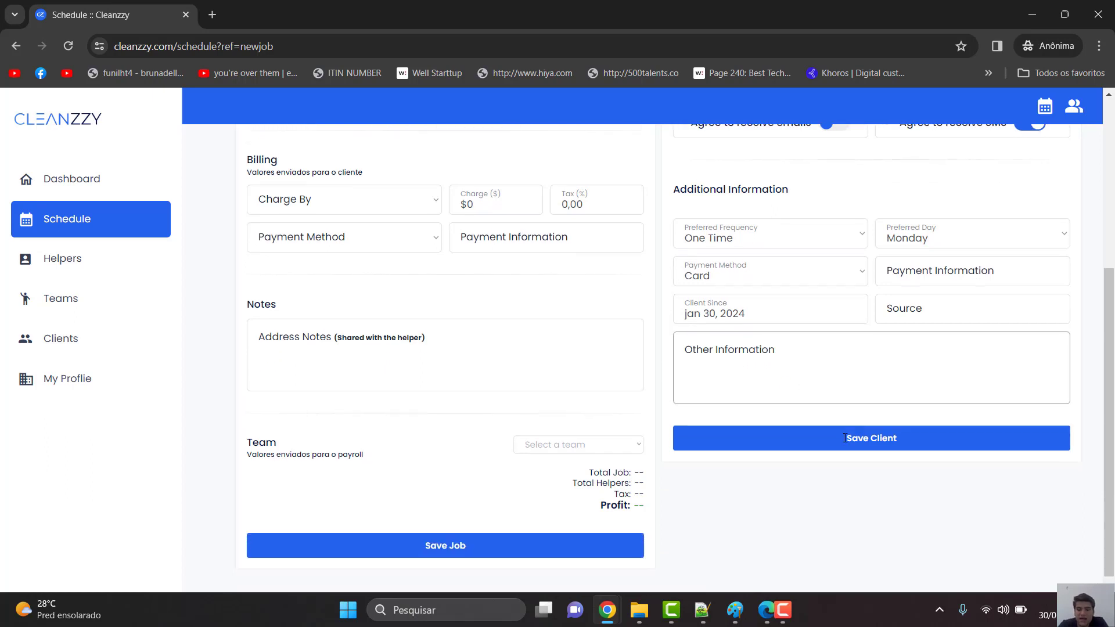
{"action": "left_click", "coordinate": [881, 361]}
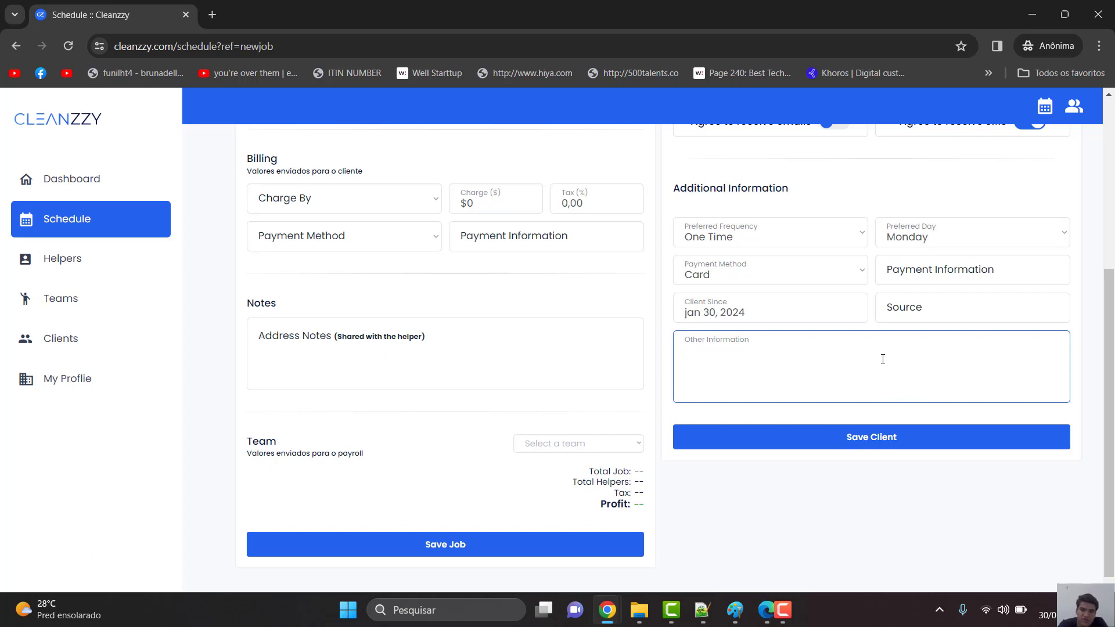
{"action": "left_click", "coordinate": [879, 440]}
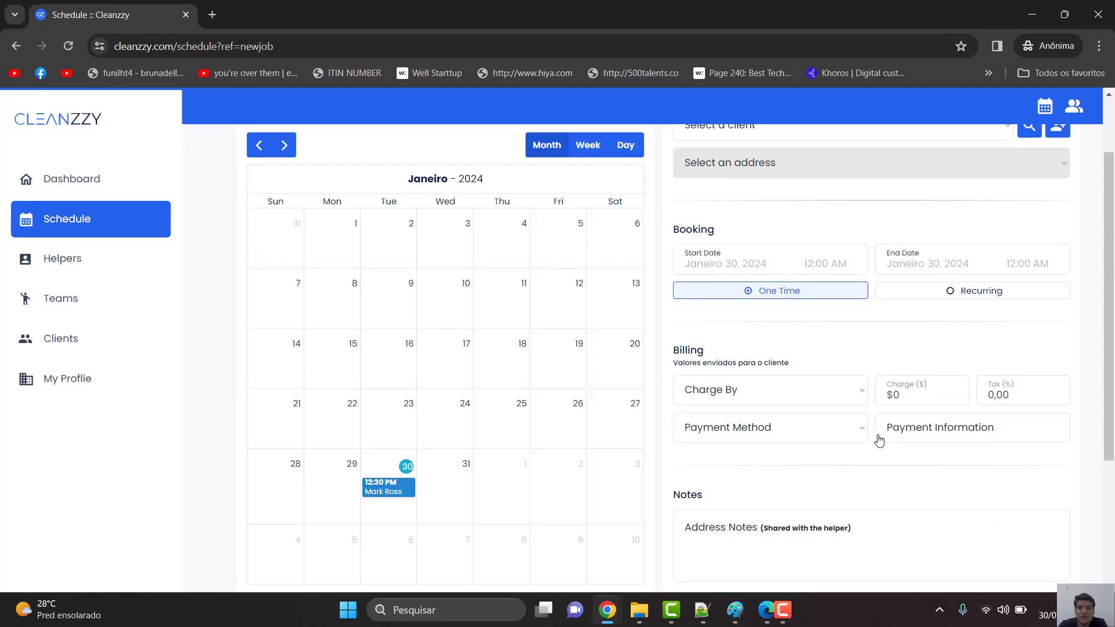
- Assign the newly saved client to the job and start a new address
{"action": "left_click", "coordinate": [800, 221]}
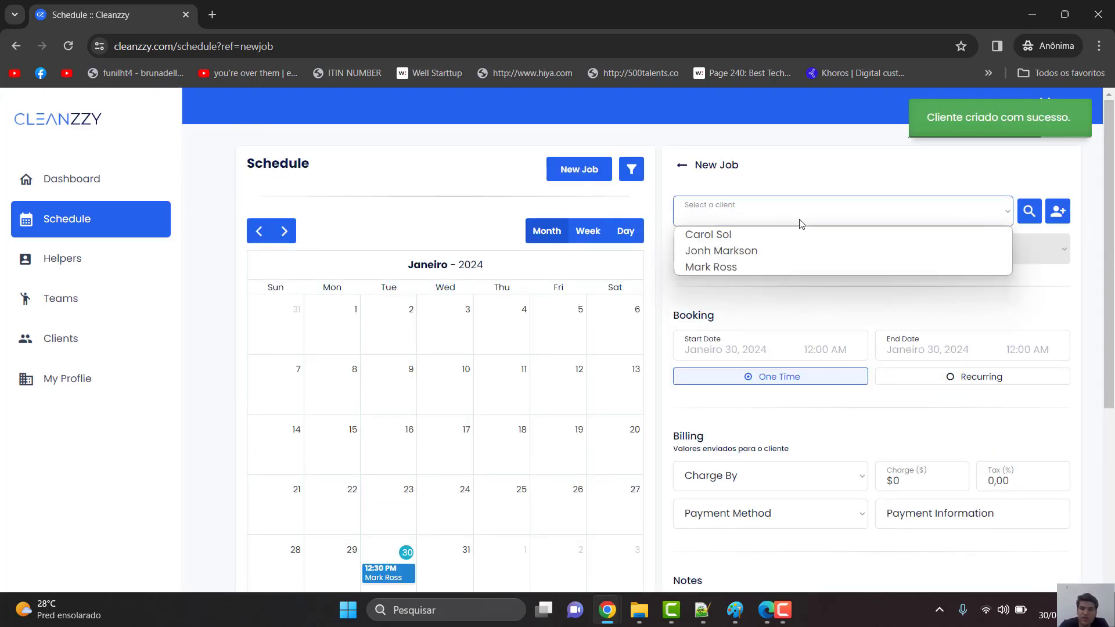
{"action": "left_click", "coordinate": [791, 234]}
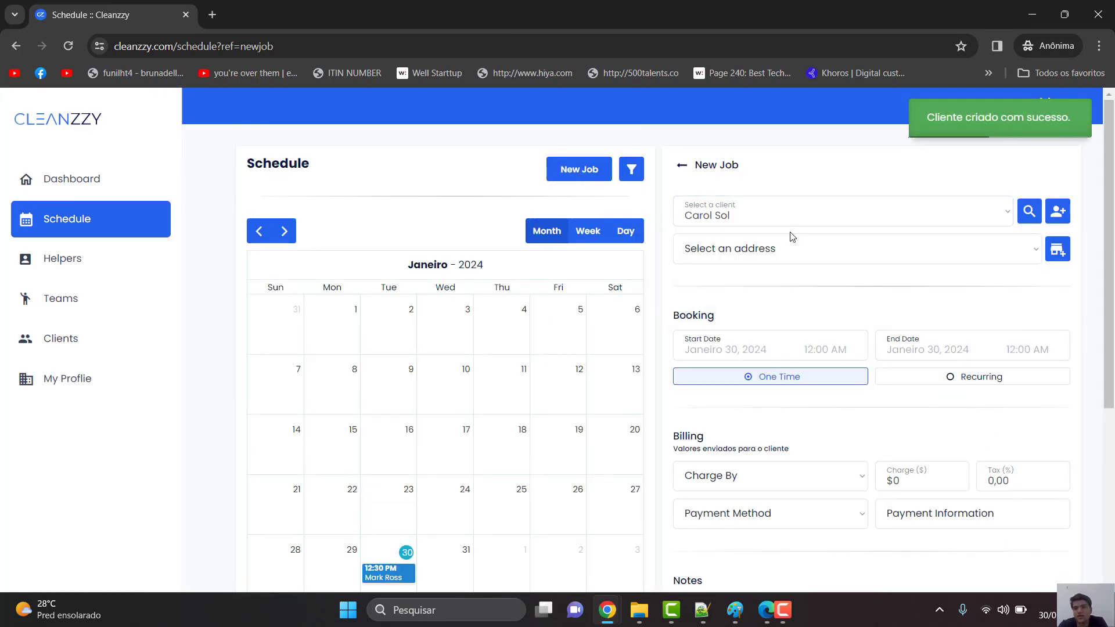
{"action": "left_click", "coordinate": [824, 248]}
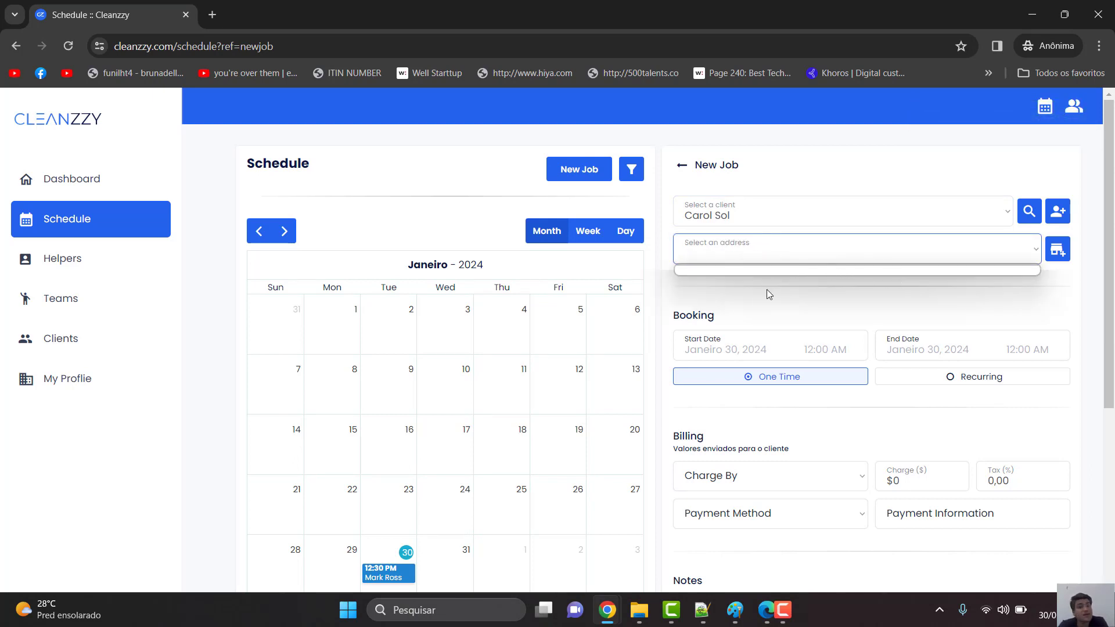
{"action": "left_click", "coordinate": [913, 261]}
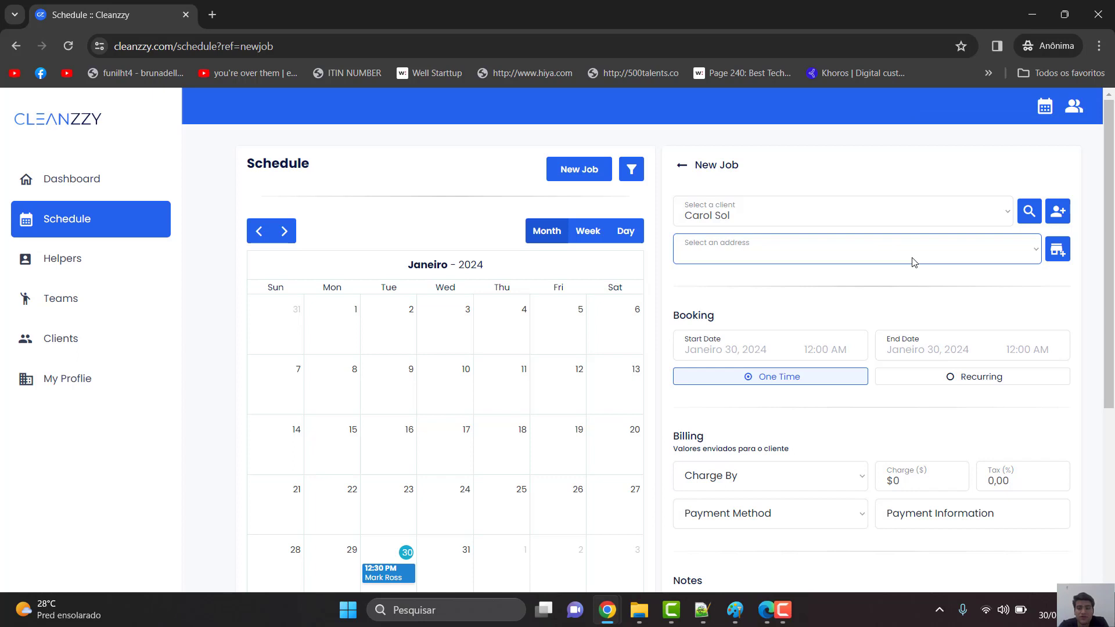
{"action": "left_click", "coordinate": [1064, 254]}
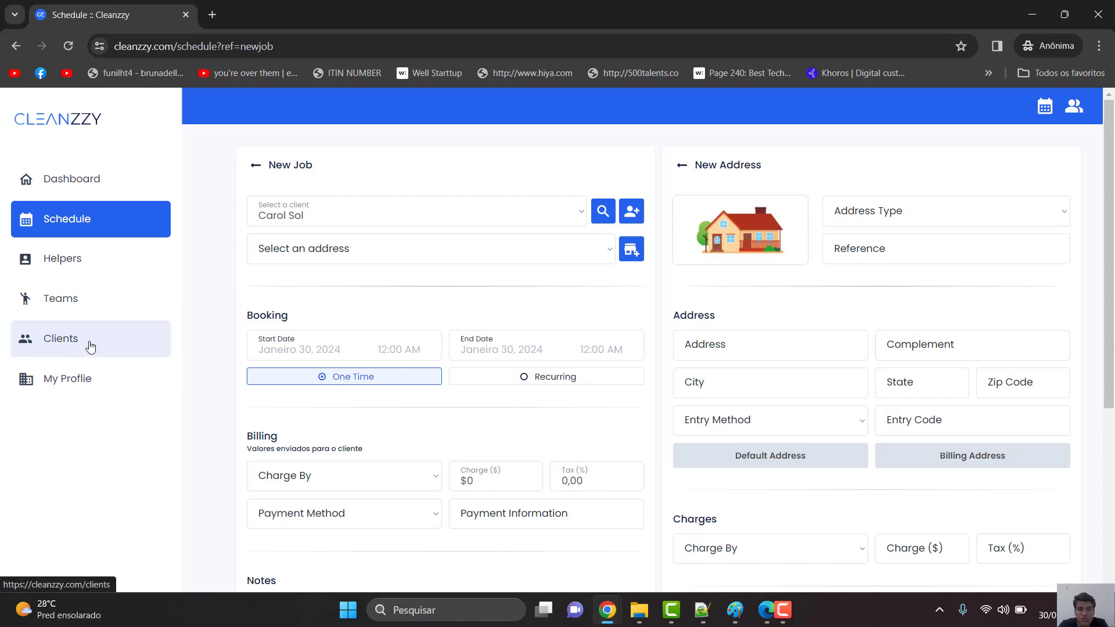
- Make the address an Apartment with reference 'a' and pick the autocompleted street address
{"action": "left_click", "coordinate": [927, 220]}
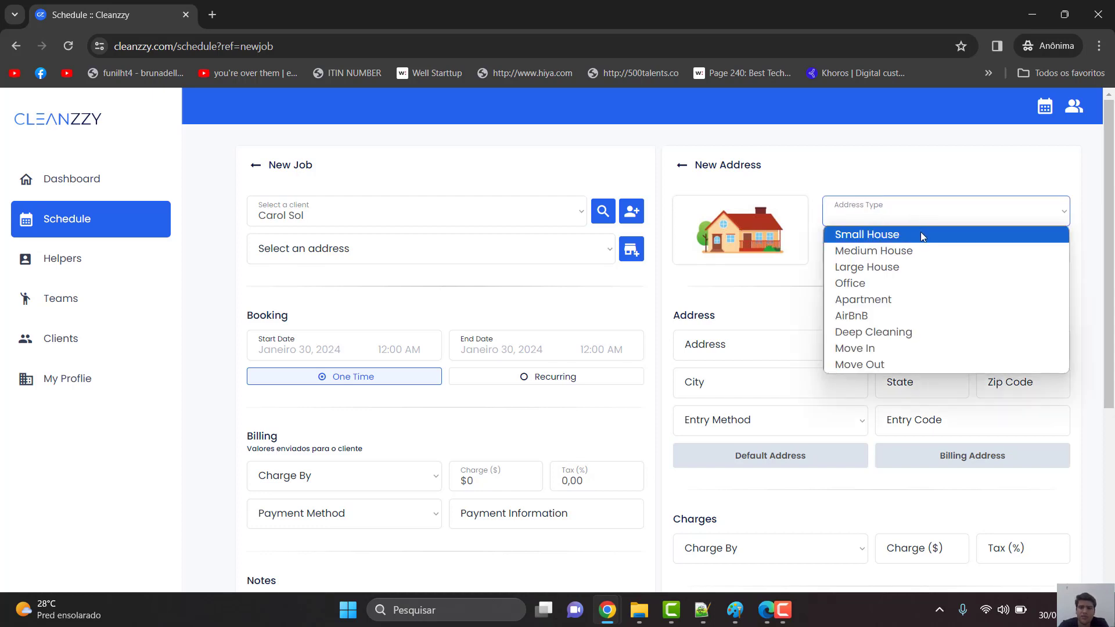
{"action": "left_click", "coordinate": [908, 302]}
{"action": "left_click", "coordinate": [940, 249]}
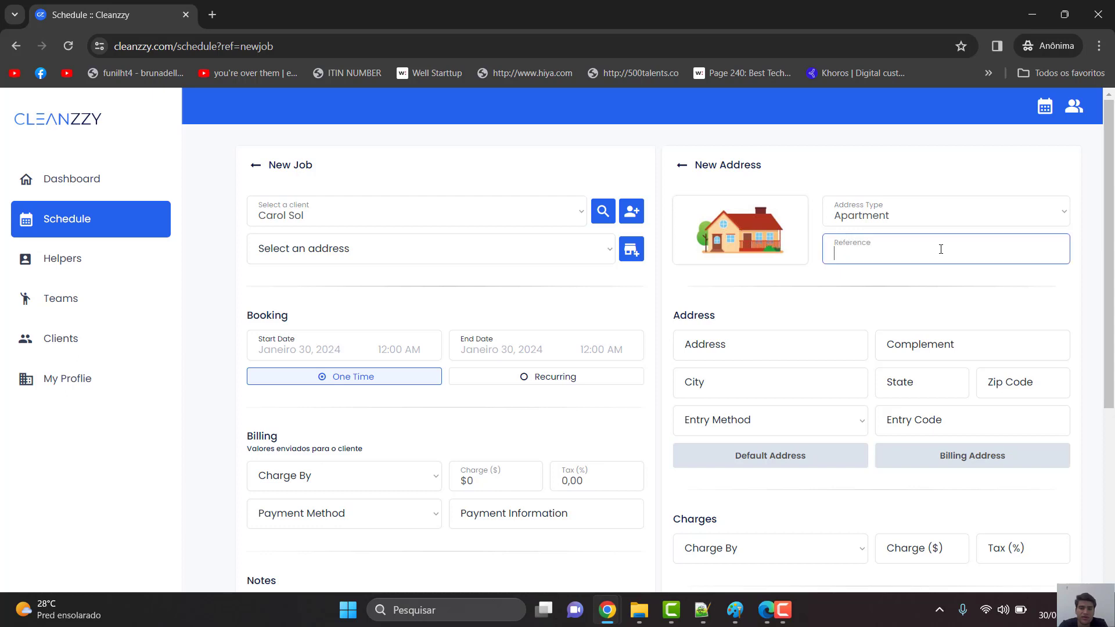
{"action": "type", "text": "a"}
{"action": "left_click", "coordinate": [773, 345]}
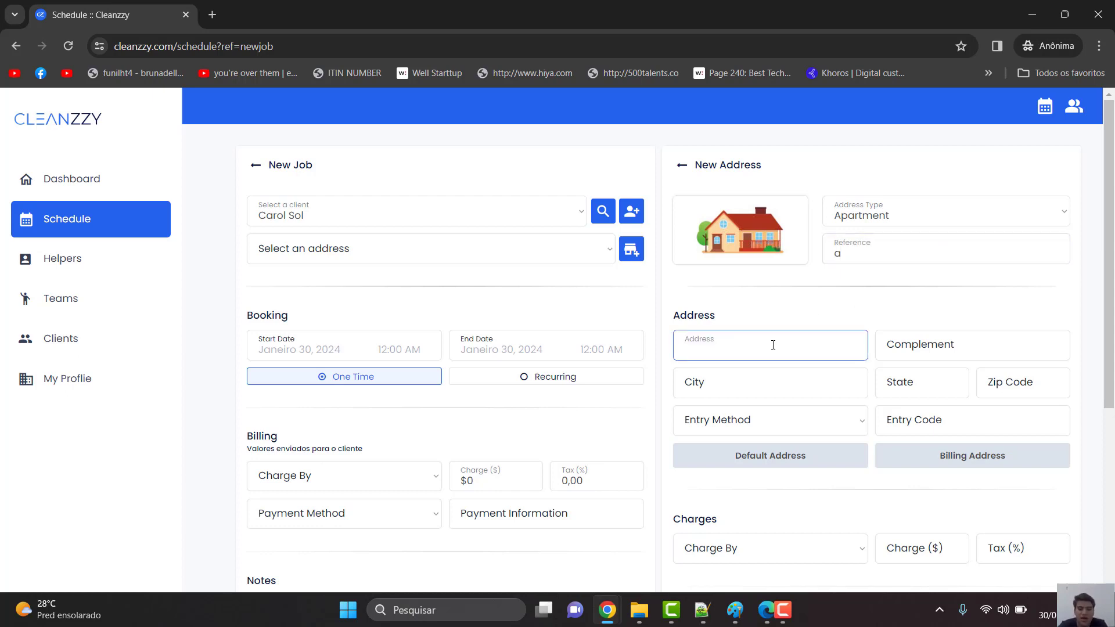
{"action": "type", "text": "435"}
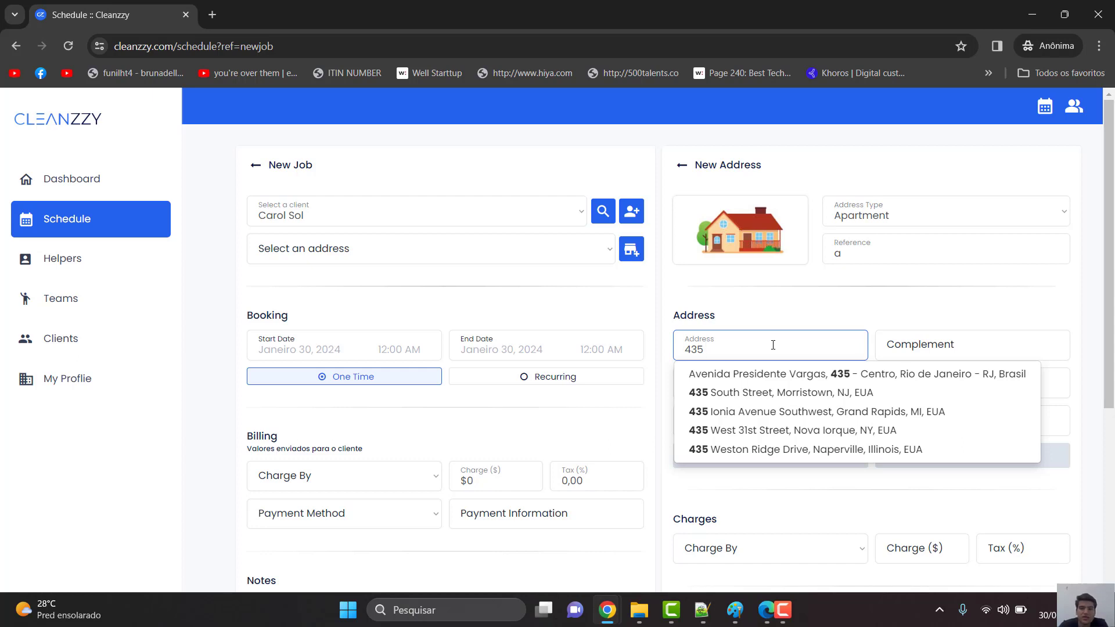
{"action": "left_click", "coordinate": [761, 432]}
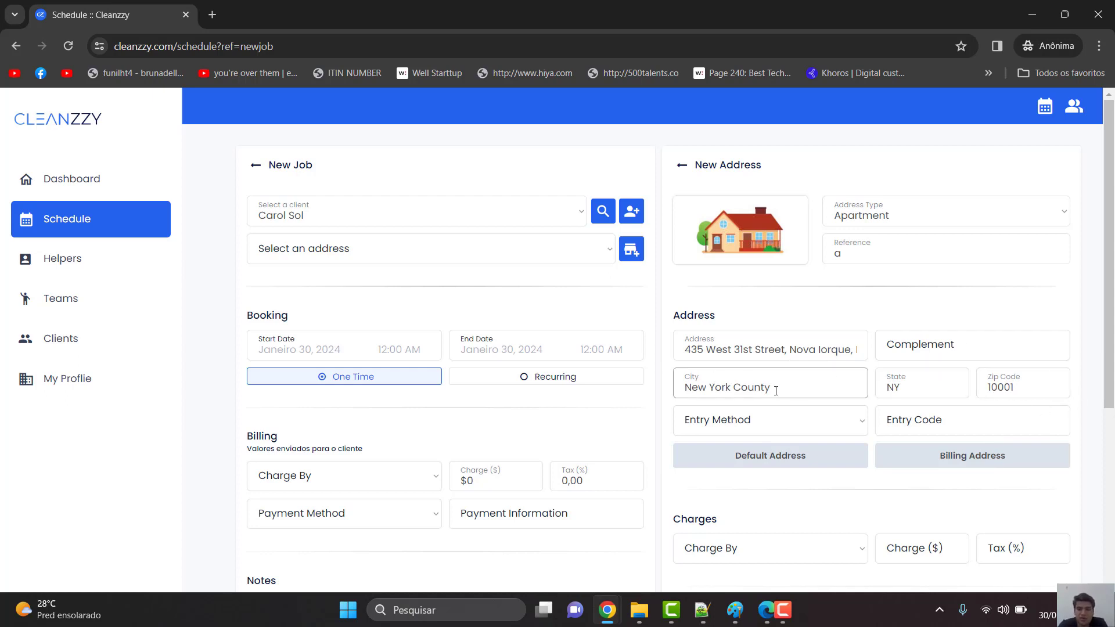
- Add the apartment number complement and set the entry method to Open Door
{"action": "left_click", "coordinate": [945, 347]}
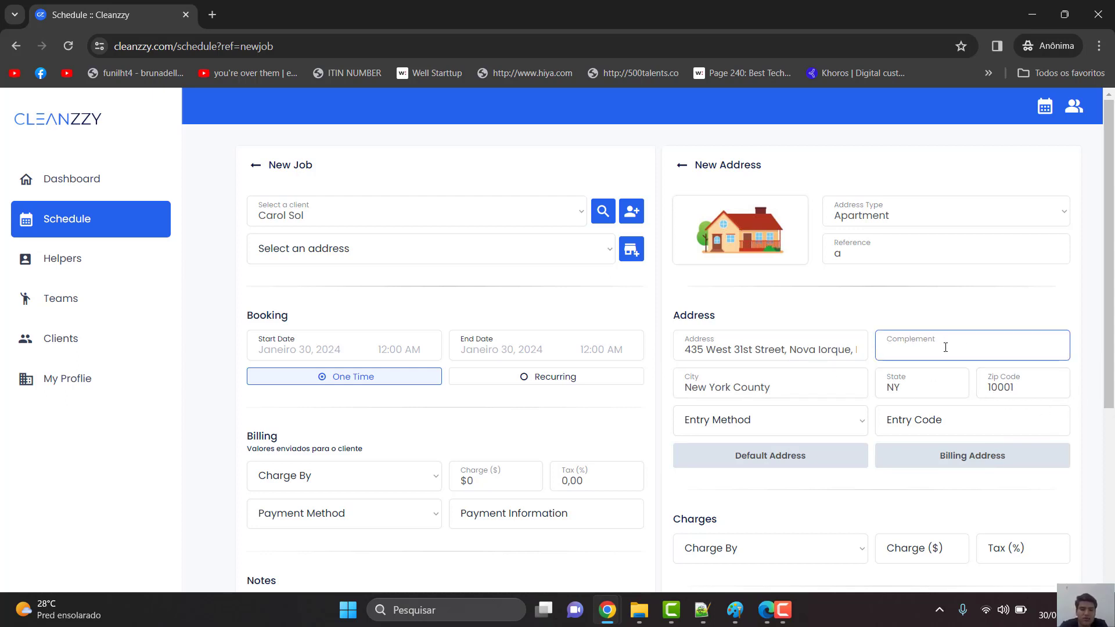
{"action": "type", "text": "apto 54"}
{"action": "scroll", "coordinate": [952, 331], "scroll_direction": "down", "scroll_amount": 1}
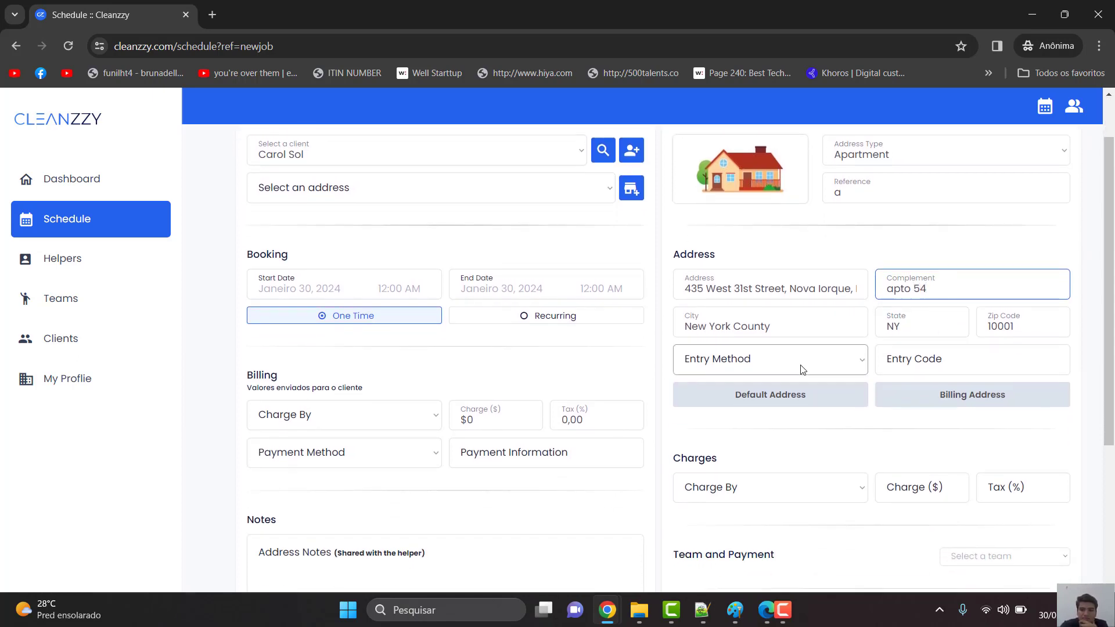
{"action": "left_click", "coordinate": [802, 369]}
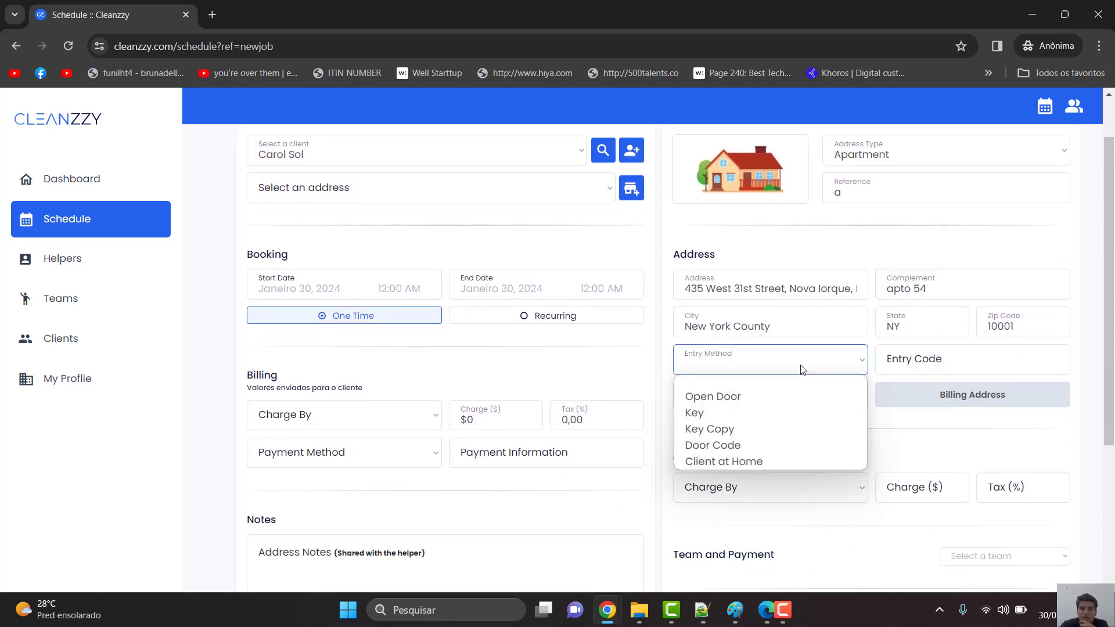
{"action": "left_click", "coordinate": [763, 400]}
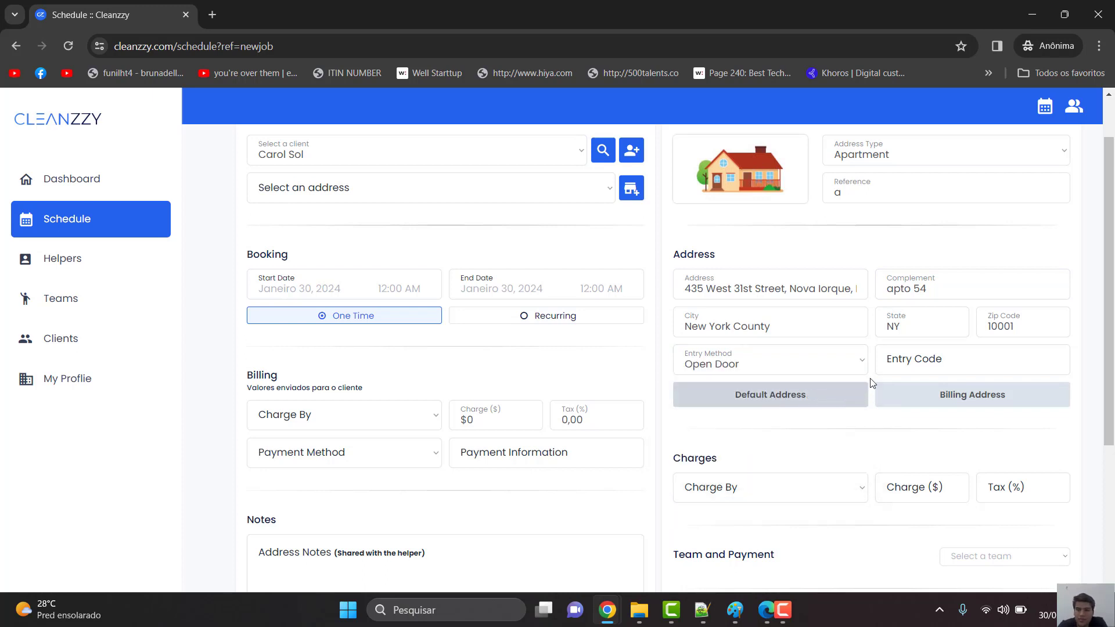
- Mark this as the client's default address
{"action": "scroll", "coordinate": [875, 375], "scroll_direction": "down", "scroll_amount": 1}
{"action": "scroll", "coordinate": [876, 372], "scroll_direction": "down", "scroll_amount": 1}
{"action": "left_click", "coordinate": [794, 360]}
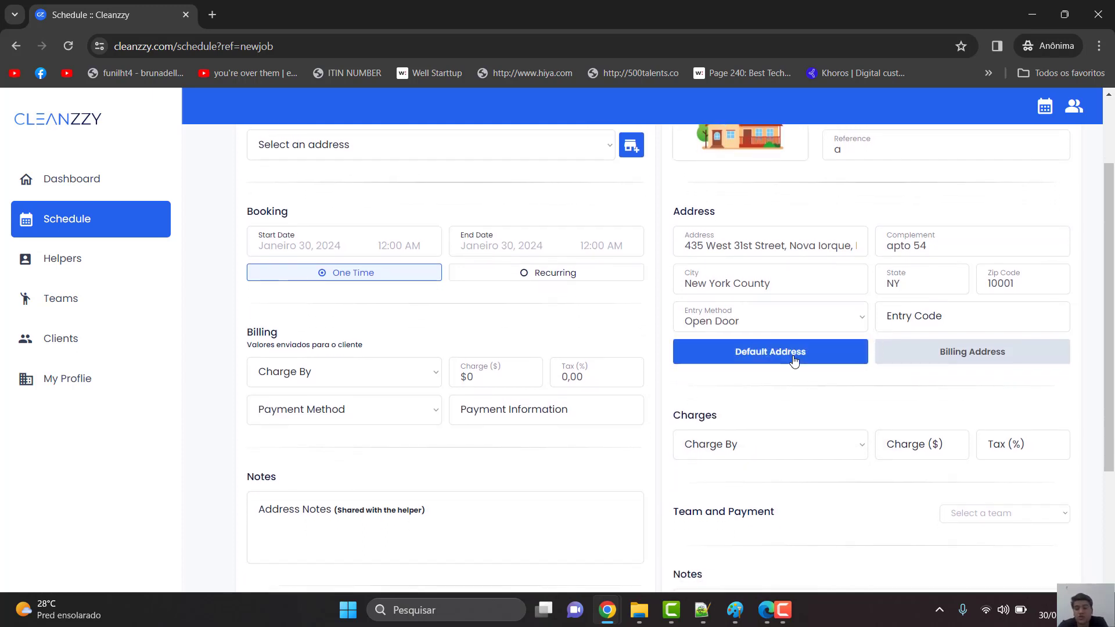
{"action": "left_click", "coordinate": [1021, 351]}
{"action": "scroll", "coordinate": [888, 365], "scroll_direction": "down", "scroll_amount": 2}
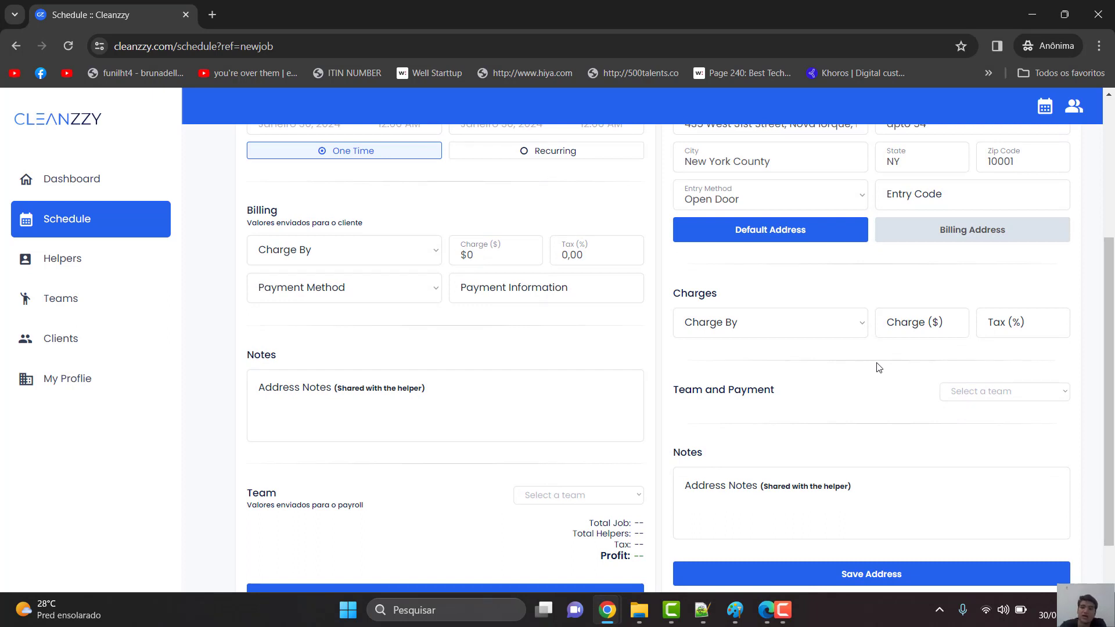
{"action": "scroll", "coordinate": [879, 367], "scroll_direction": "up", "scroll_amount": 2}
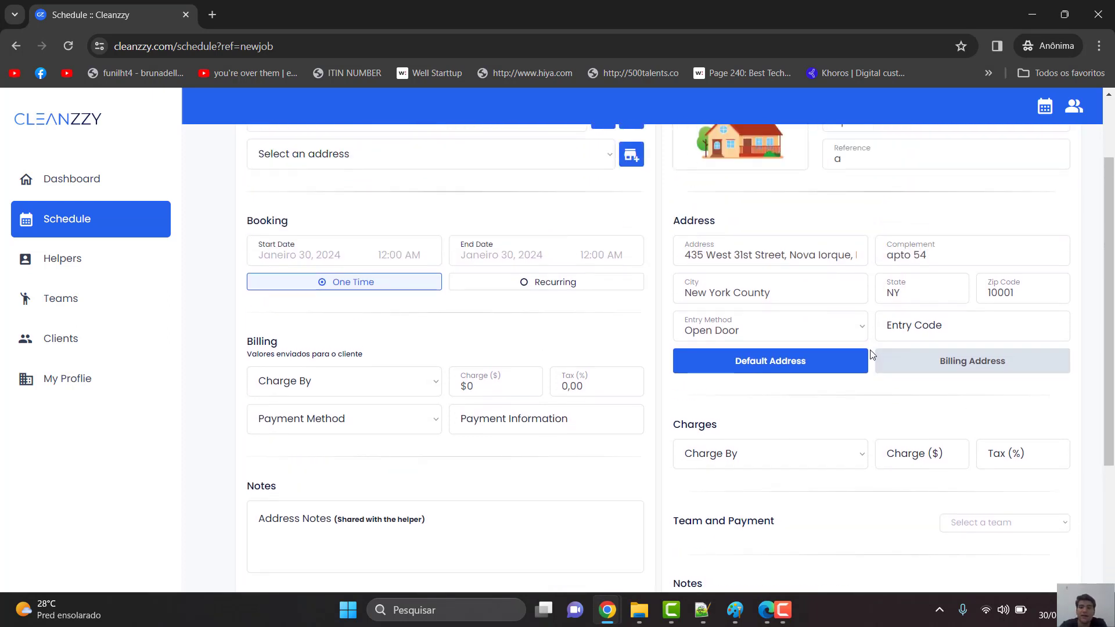
{"action": "scroll", "coordinate": [871, 355], "scroll_direction": "down", "scroll_amount": 1}
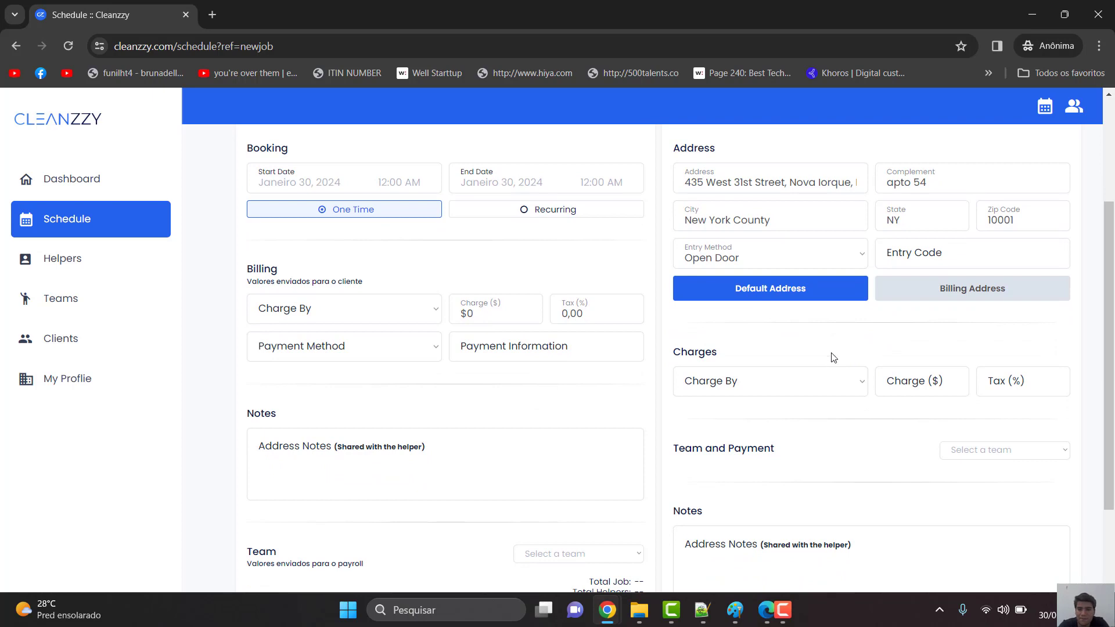
- Charge the address Fixed (Per Job) at $150 with 5% tax
{"action": "scroll", "coordinate": [862, 326], "scroll_direction": "down", "scroll_amount": 1}
{"action": "left_click", "coordinate": [784, 365]}
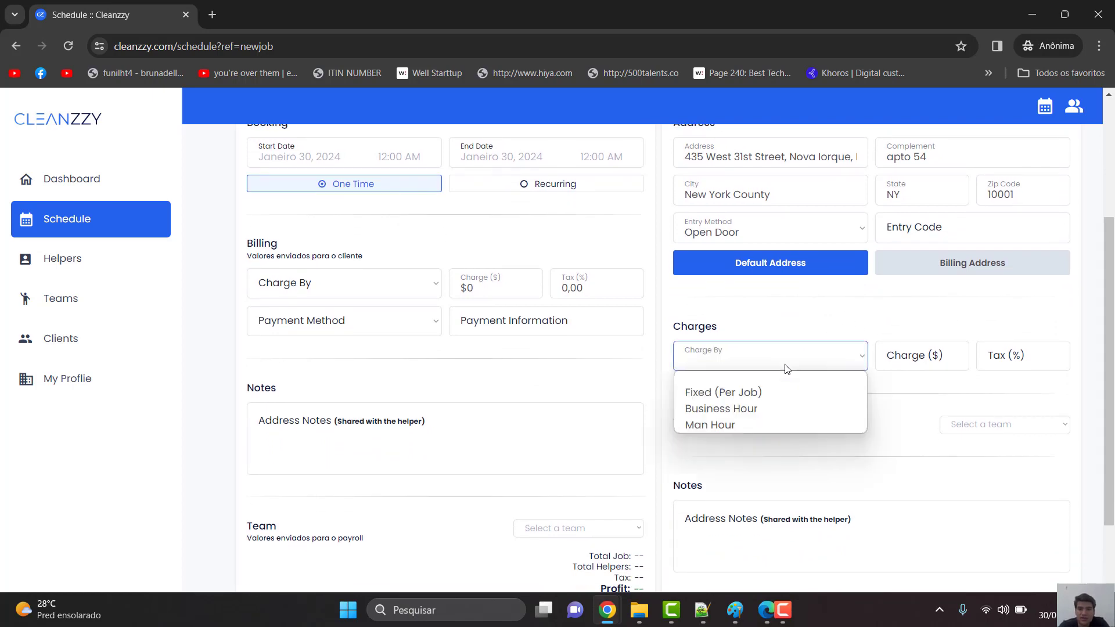
{"action": "left_click", "coordinate": [755, 392]}
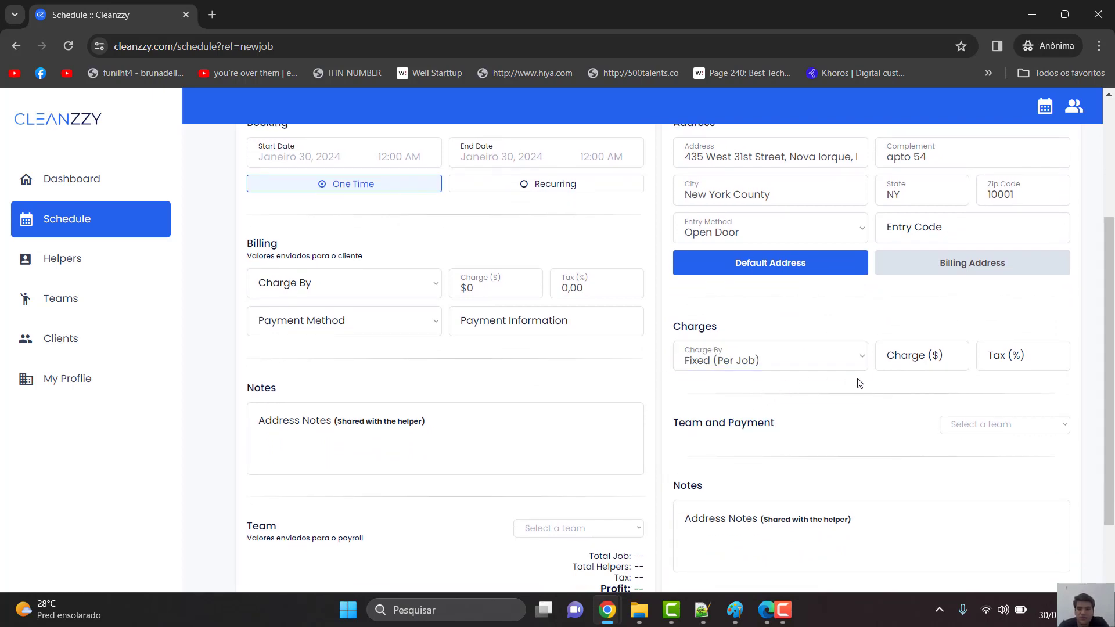
{"action": "left_click", "coordinate": [776, 363]}
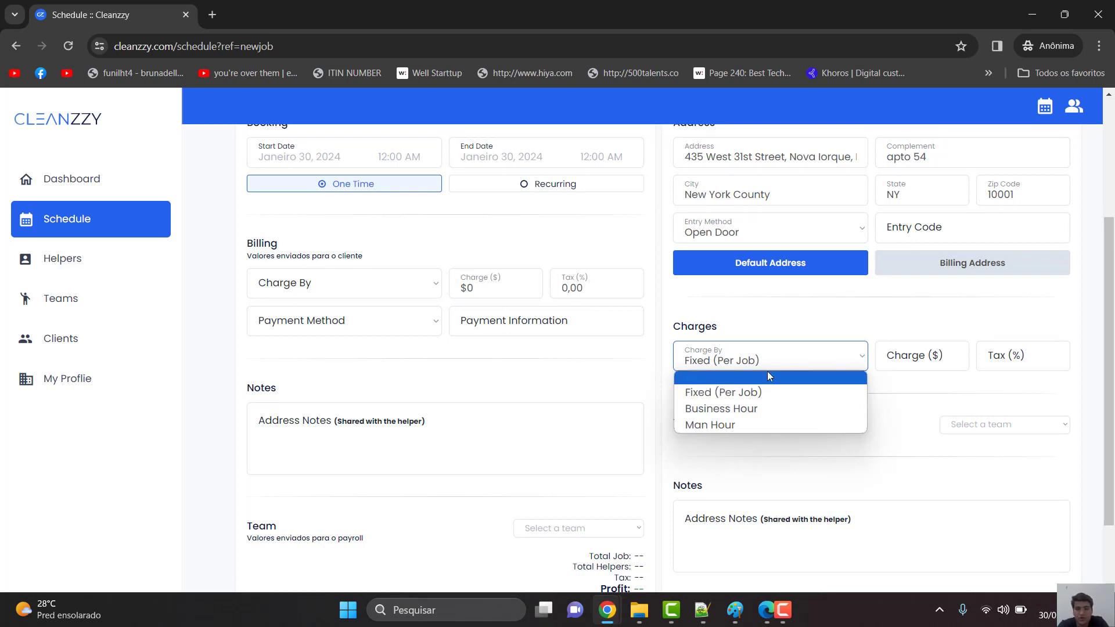
{"action": "left_click", "coordinate": [897, 413]}
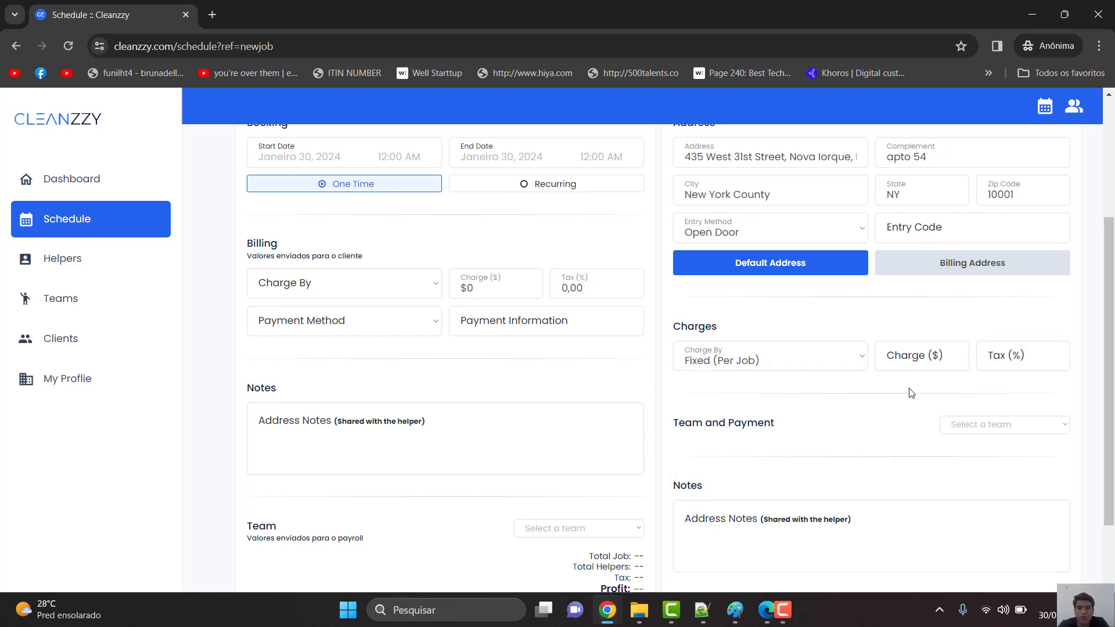
{"action": "left_click", "coordinate": [923, 366]}
{"action": "type", "text": "$"}
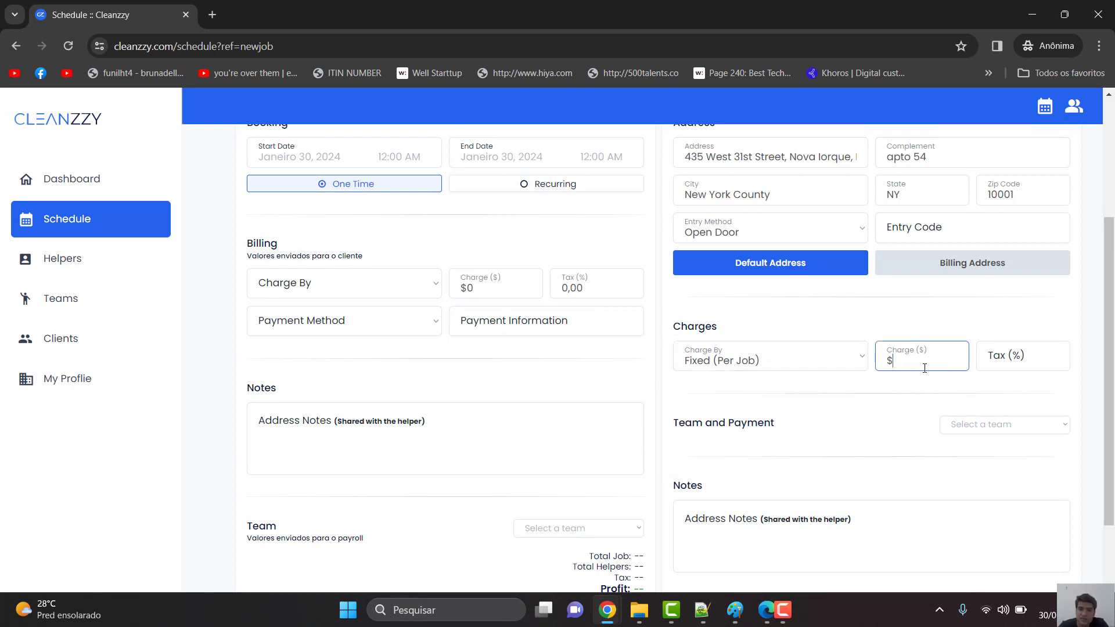
{"action": "type", "text": "150"}
{"action": "left_click", "coordinate": [991, 362]}
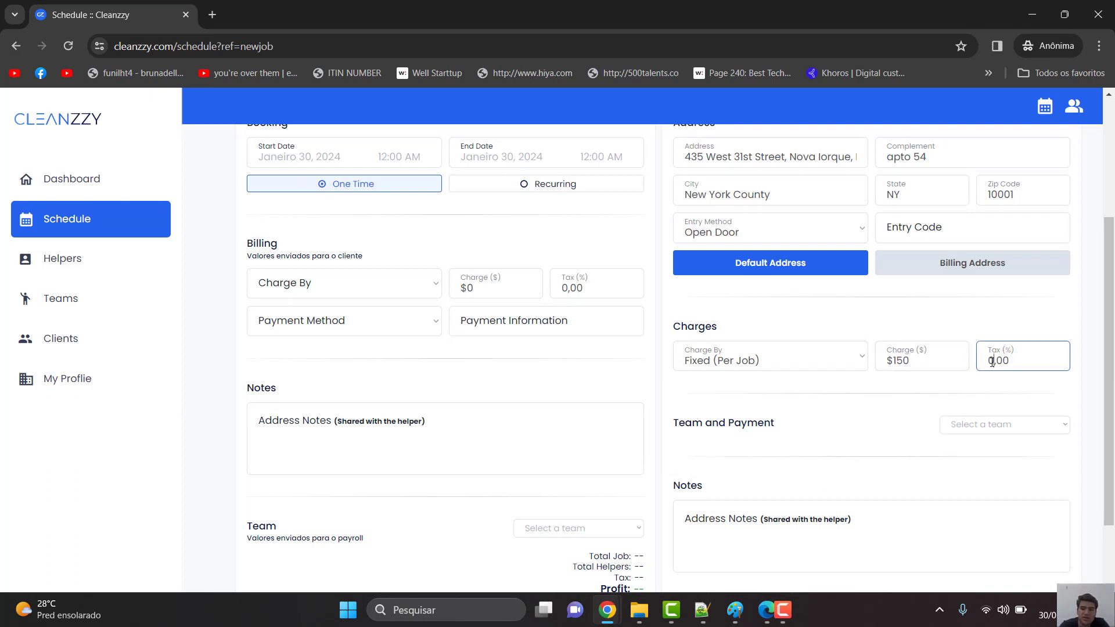
{"action": "type", "text": "5"}
{"action": "scroll", "coordinate": [925, 395], "scroll_direction": "down", "scroll_amount": 1}
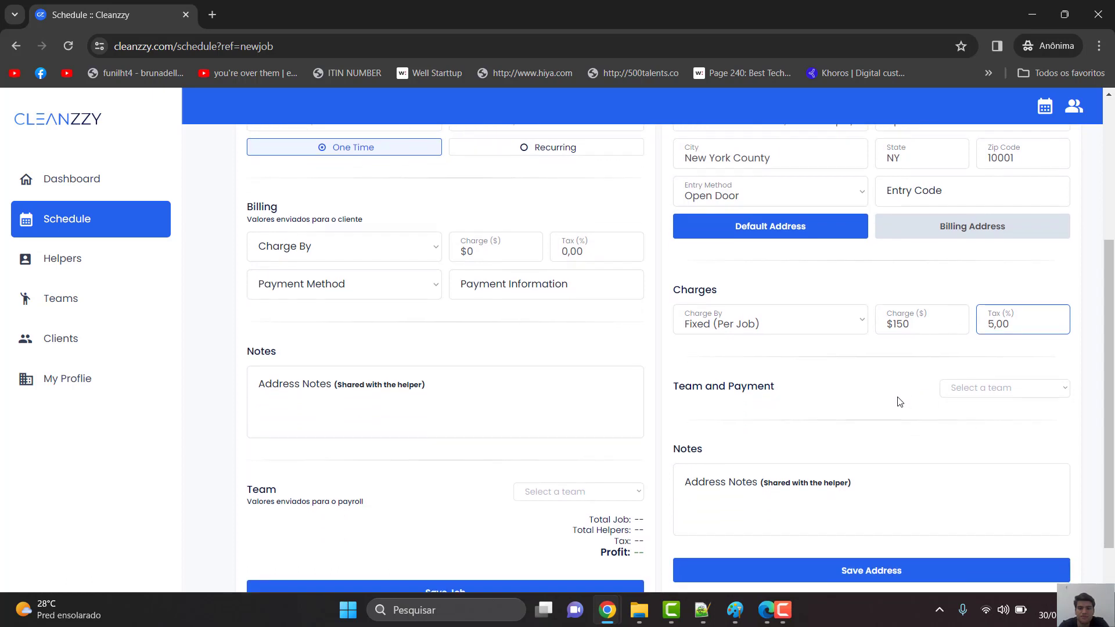
{"action": "left_click", "coordinate": [898, 401]}
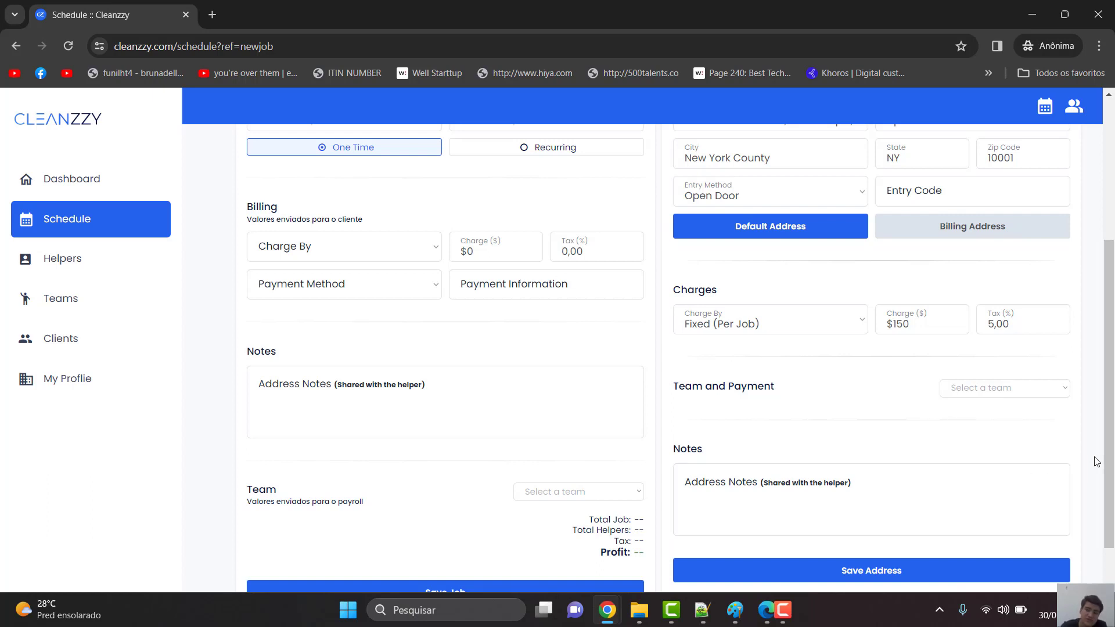
- Add a helper note that the client dislikes the bathroom cleaned with produto X, then save the address
{"action": "left_click", "coordinate": [974, 389]}
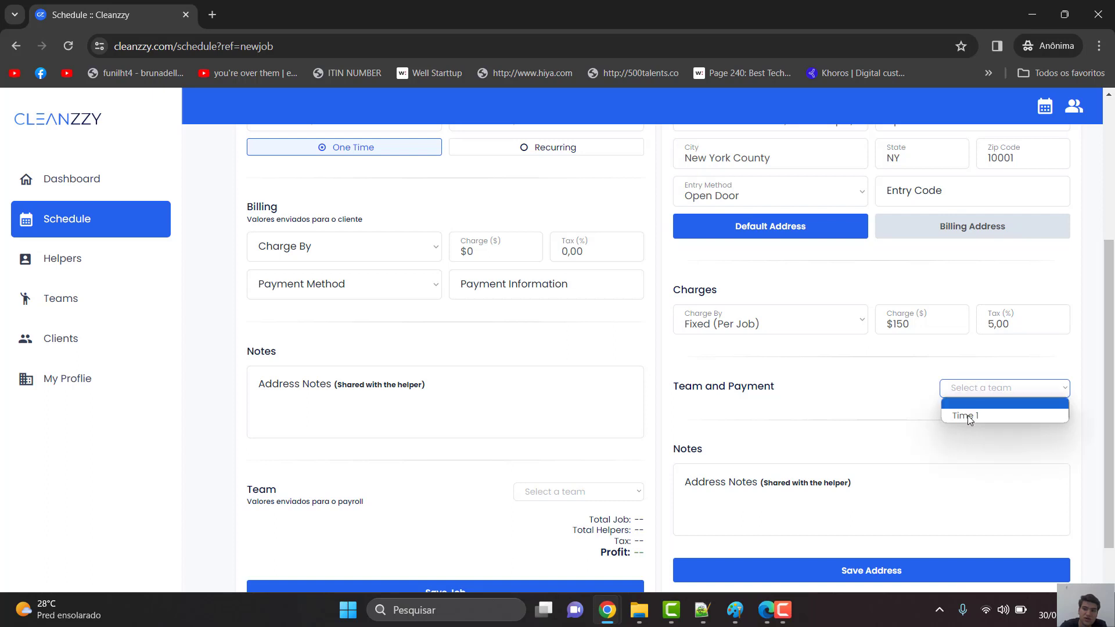
{"action": "left_click", "coordinate": [981, 392]}
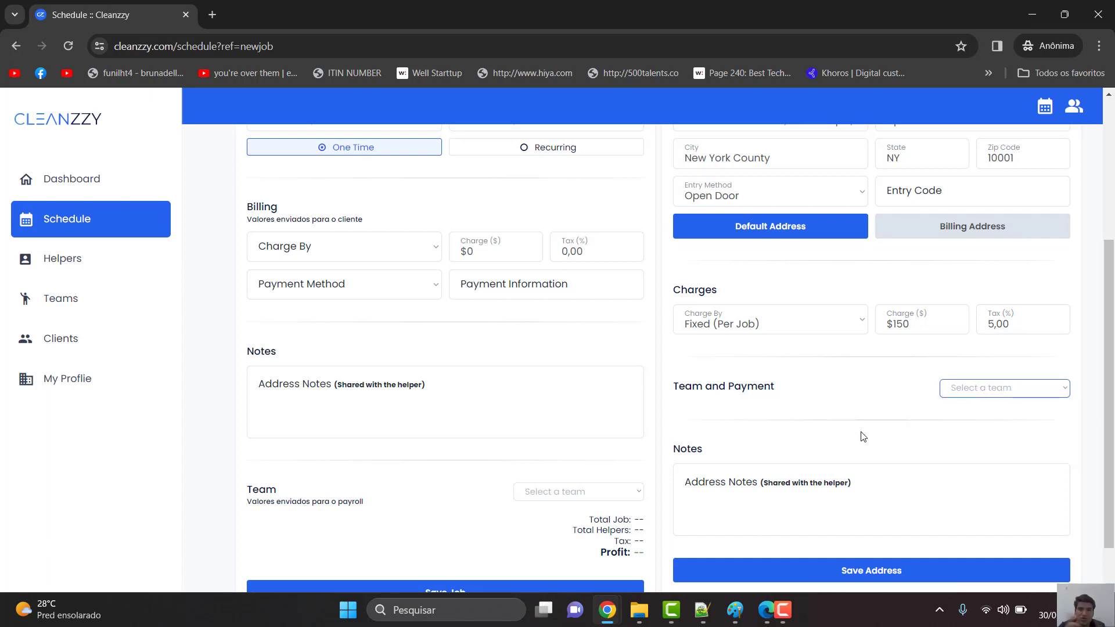
{"action": "scroll", "coordinate": [842, 439], "scroll_direction": "down", "scroll_amount": 1}
{"action": "left_click", "coordinate": [822, 442]}
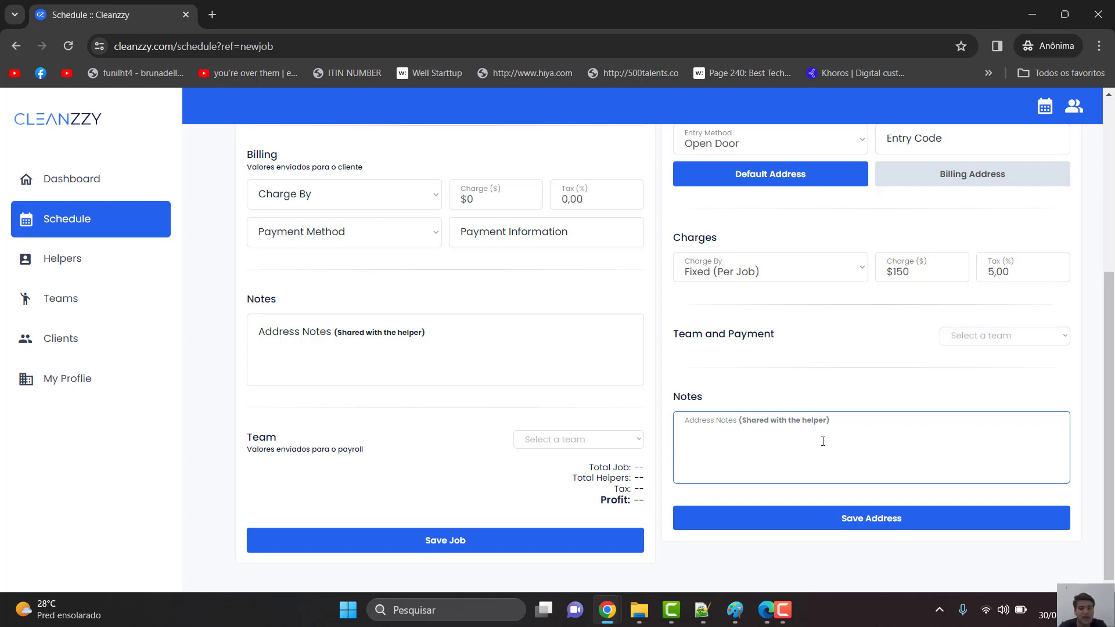
{"action": "type", "text": "A cliente n"}
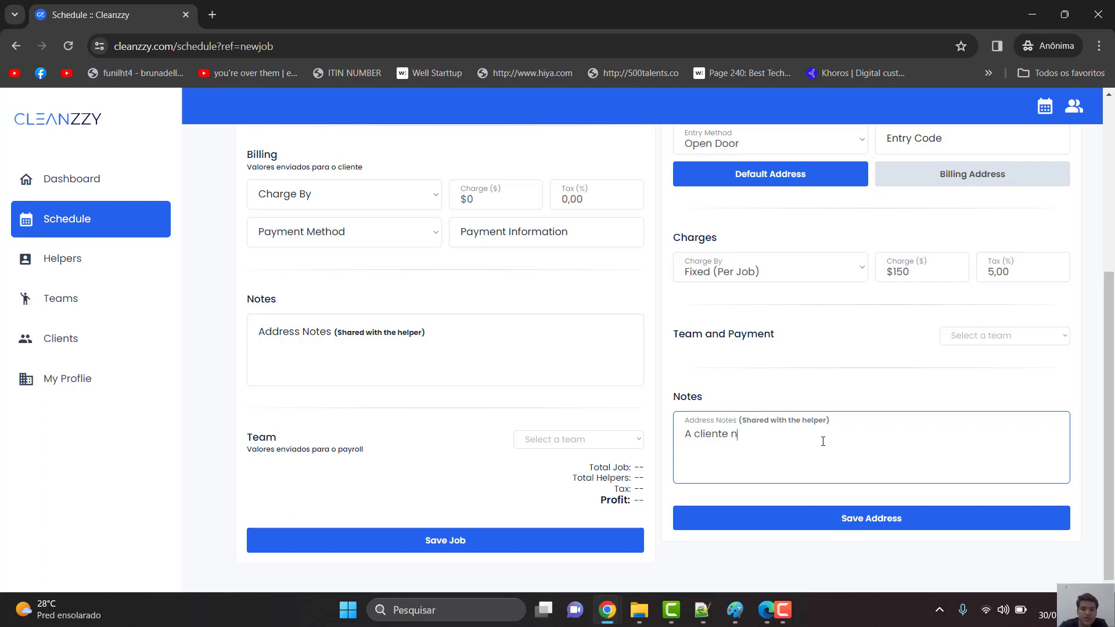
{"action": "type", "text": "ão gosta que limpe p"}
{"action": "key", "text": "BackSpace"}
{"action": "key", "text": "BackSpace"}
{"action": "type", "text": "o nah"}
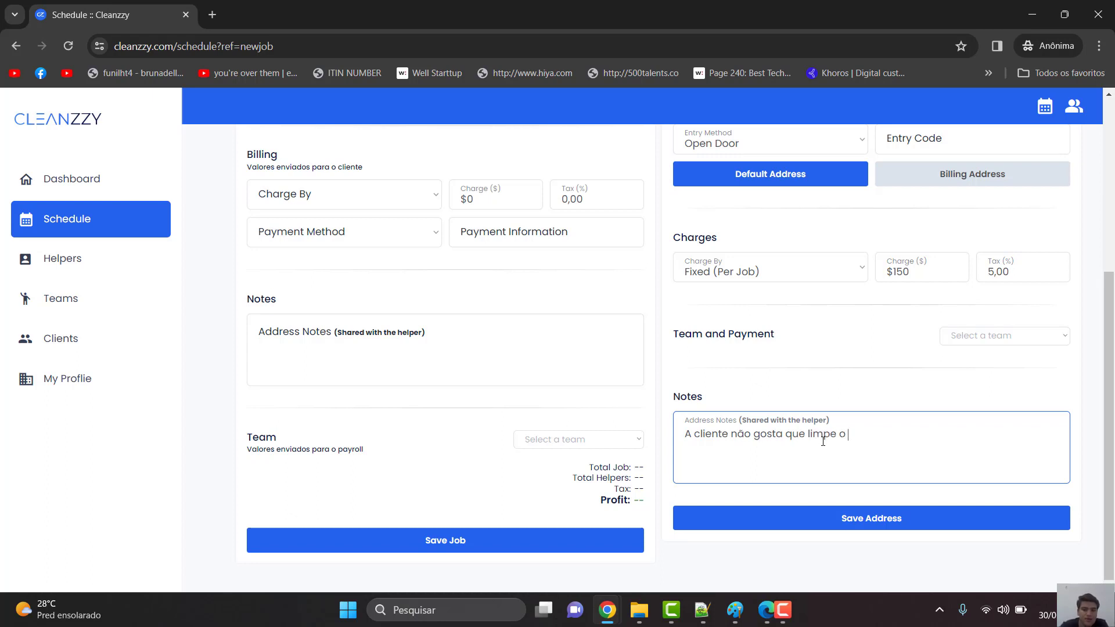
{"action": "key", "text": "BackSpace"}
{"action": "key", "text": "BackSpace"}
{"action": "key", "text": "BackSpace"}
{"action": "type", "text": "banheiro com produto X"}
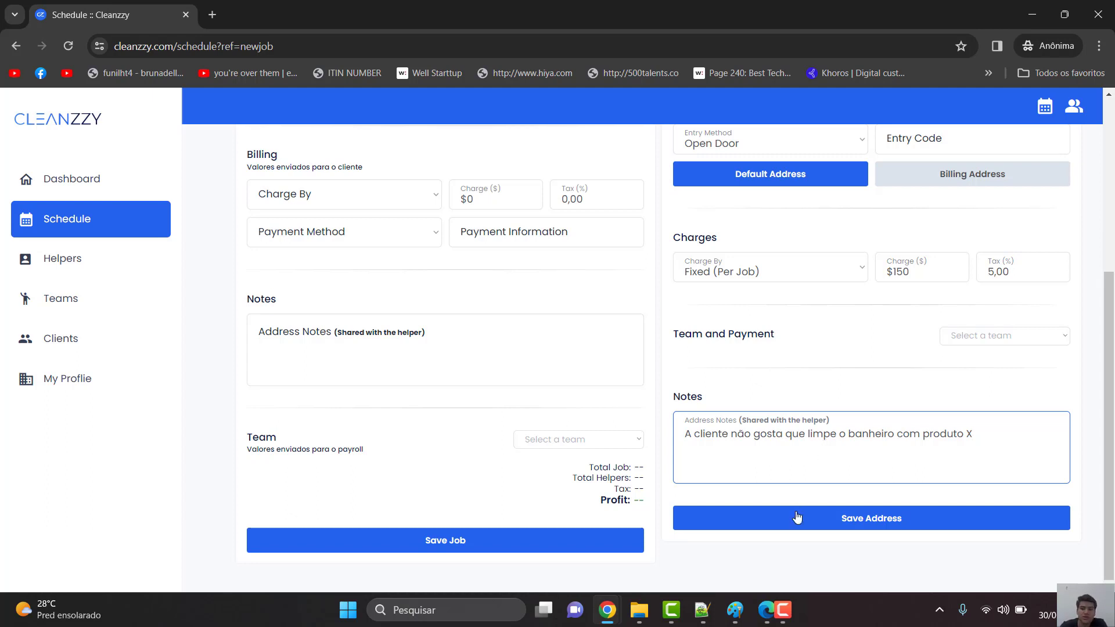
{"action": "left_click", "coordinate": [854, 519]}
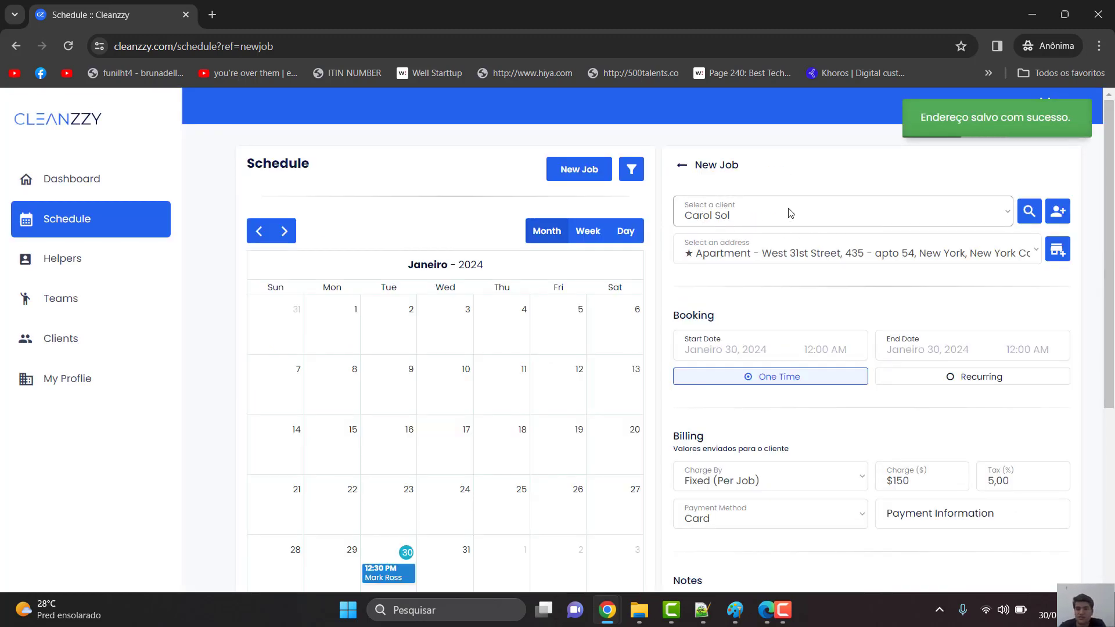
- Schedule the job for January 30, 2024, from 2:15 PM to 3:45 PM
{"action": "scroll", "coordinate": [807, 290], "scroll_direction": "down", "scroll_amount": 2}
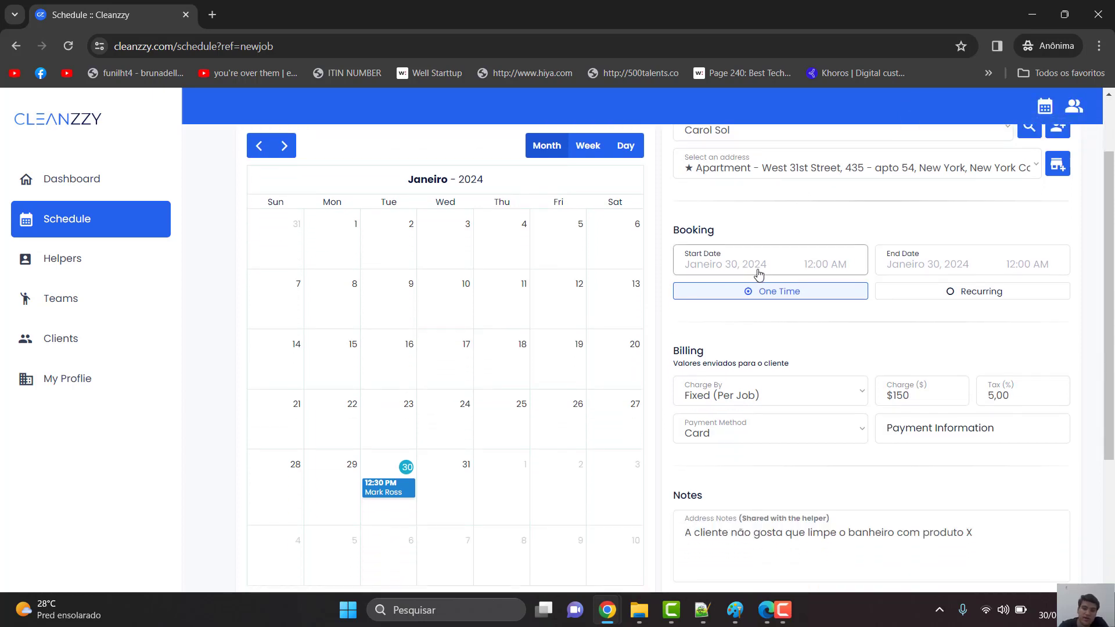
{"action": "left_click", "coordinate": [749, 270]}
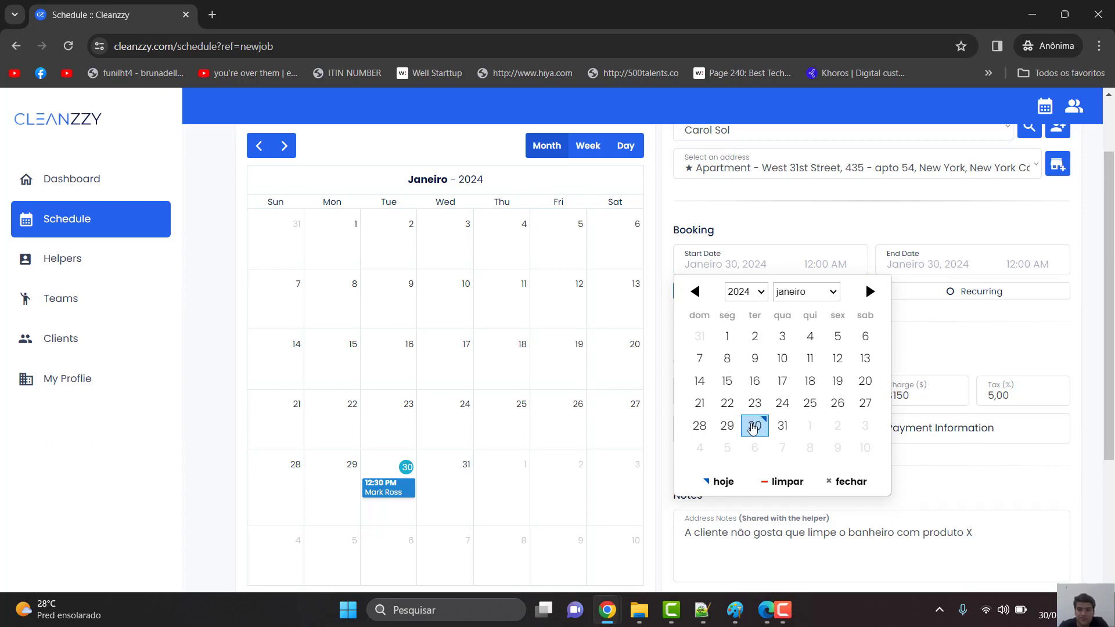
{"action": "left_click", "coordinate": [754, 426]}
{"action": "left_click", "coordinate": [824, 270]}
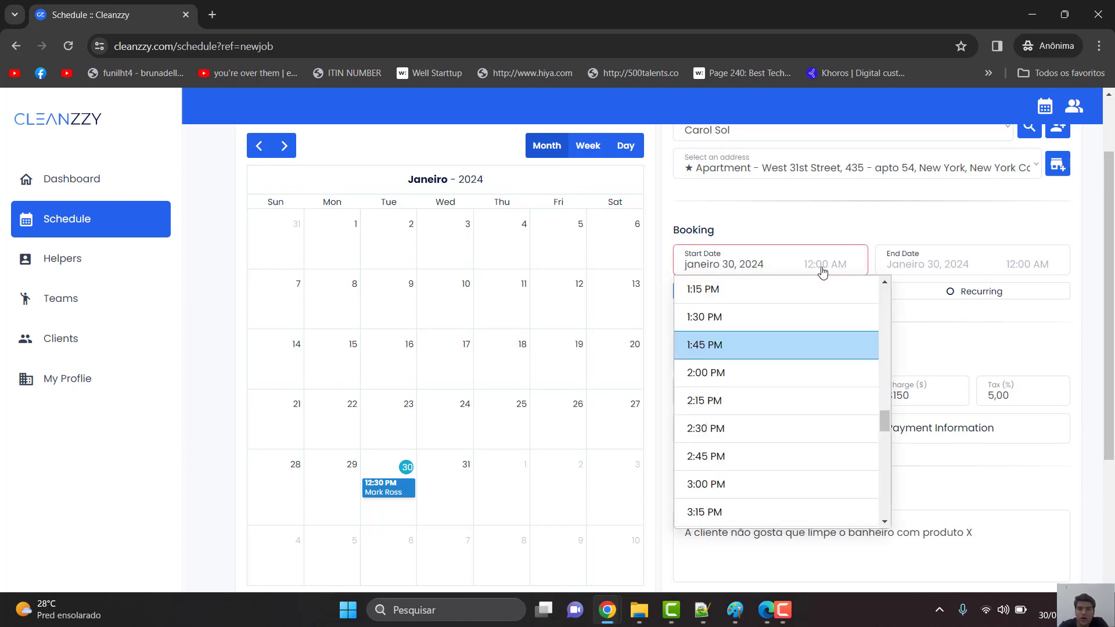
{"action": "left_click", "coordinate": [725, 413]}
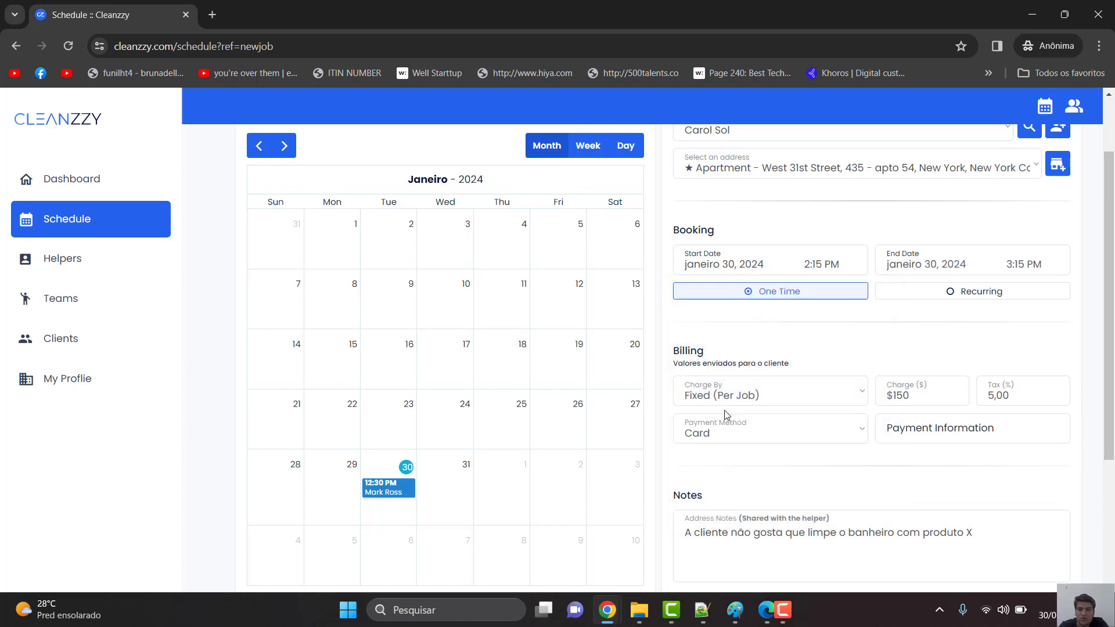
{"action": "left_click", "coordinate": [981, 256]}
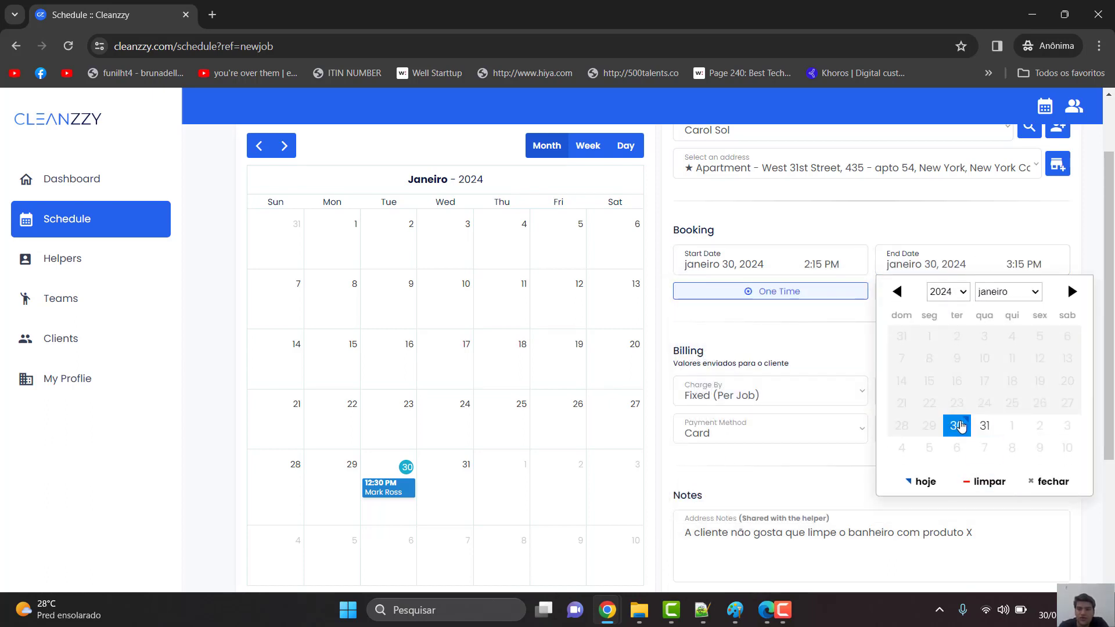
{"action": "left_click", "coordinate": [956, 426]}
{"action": "left_click", "coordinate": [1038, 265]}
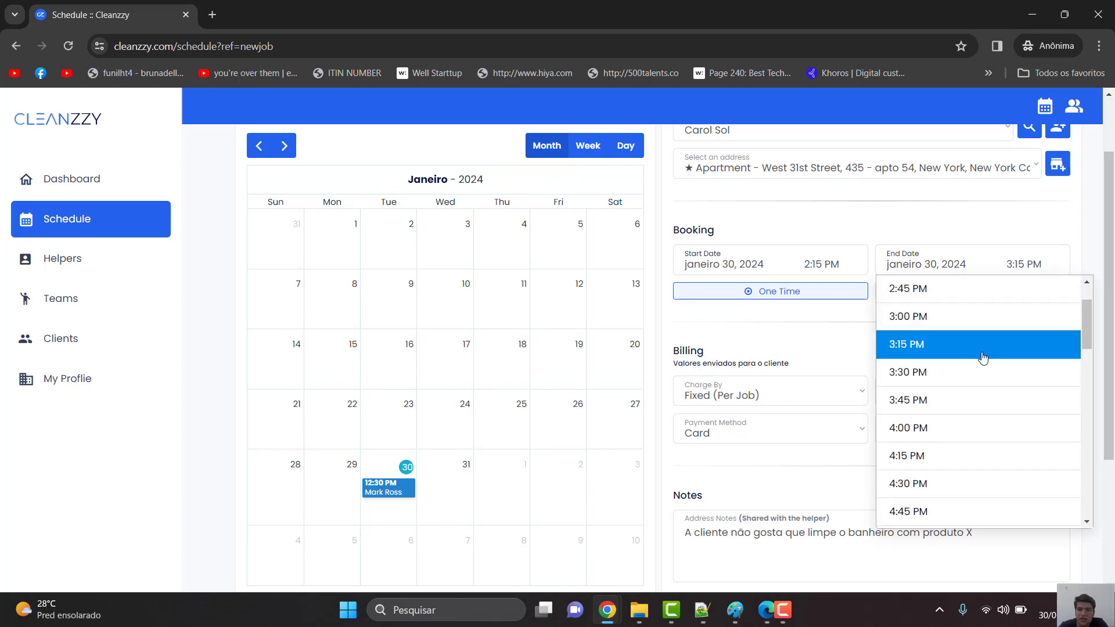
{"action": "left_click", "coordinate": [943, 402]}
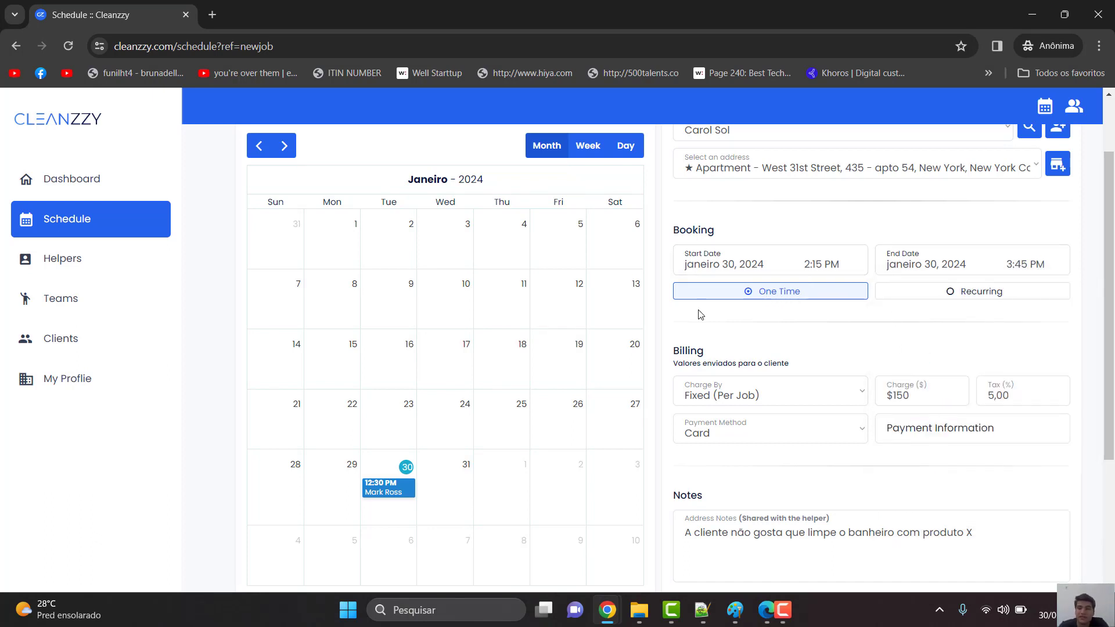
- Try the recurring options without a frequency, then switch the booking back to One Time
{"action": "left_click", "coordinate": [954, 295]}
{"action": "left_click", "coordinate": [819, 321]}
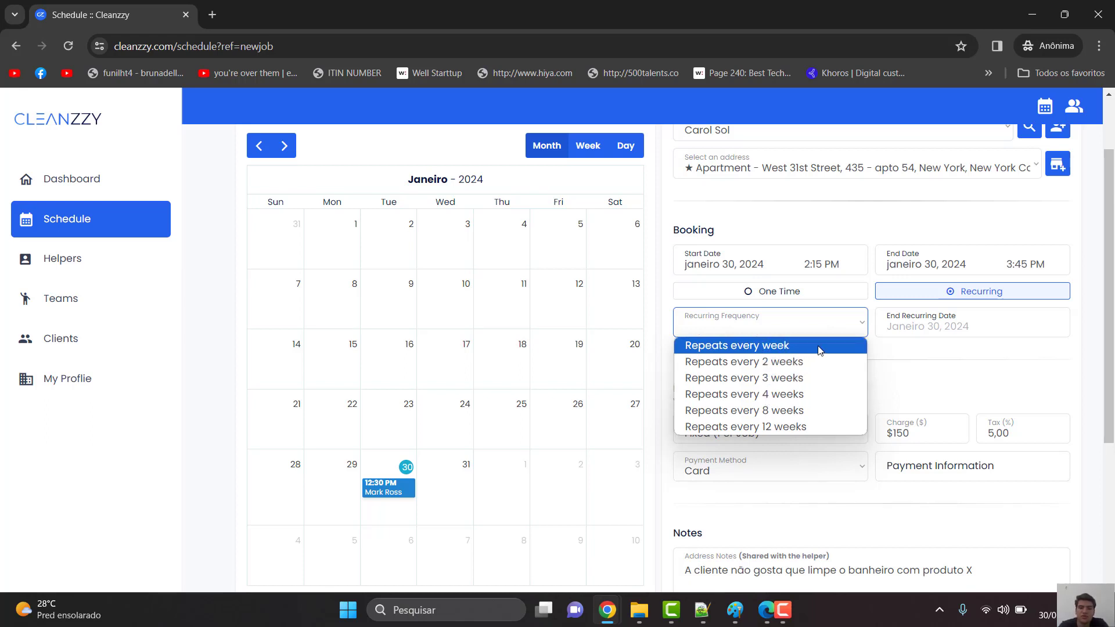
{"action": "left_click", "coordinate": [925, 325]}
{"action": "left_click", "coordinate": [924, 328]}
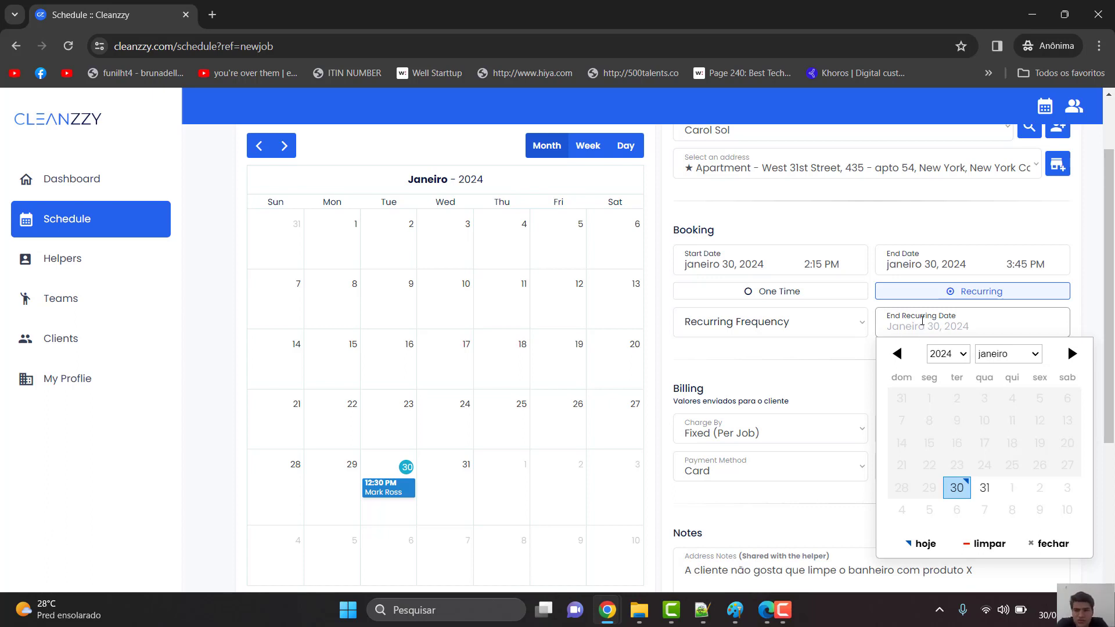
{"action": "left_click", "coordinate": [815, 388]}
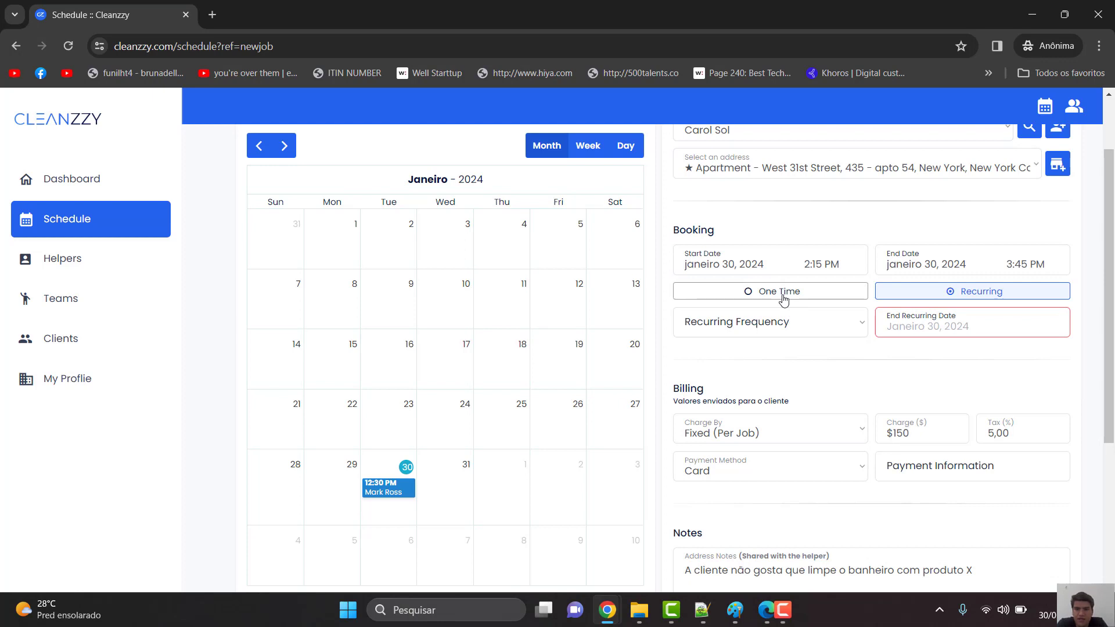
{"action": "left_click", "coordinate": [784, 293]}
{"action": "scroll", "coordinate": [867, 353], "scroll_direction": "down", "scroll_amount": 1}
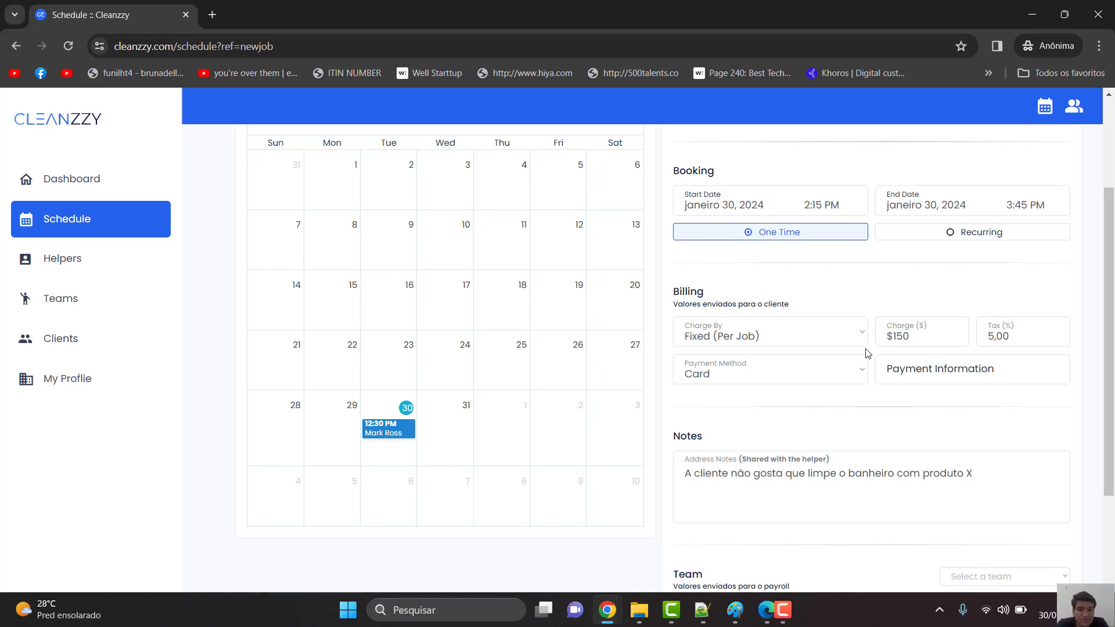
{"action": "left_click", "coordinate": [831, 331]}
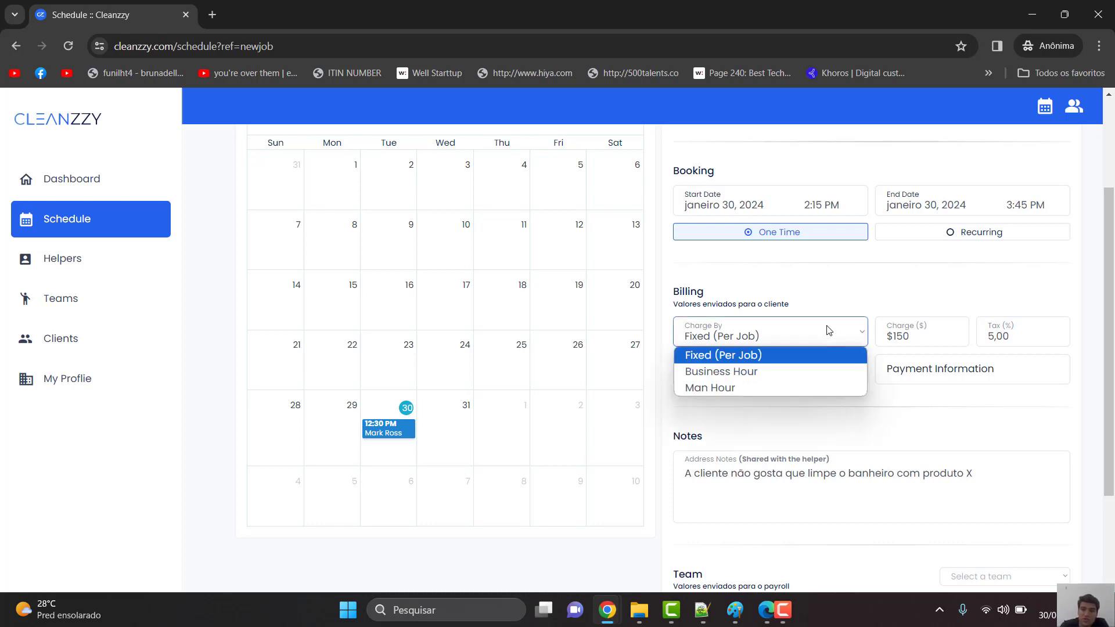
{"action": "left_click", "coordinate": [794, 357]}
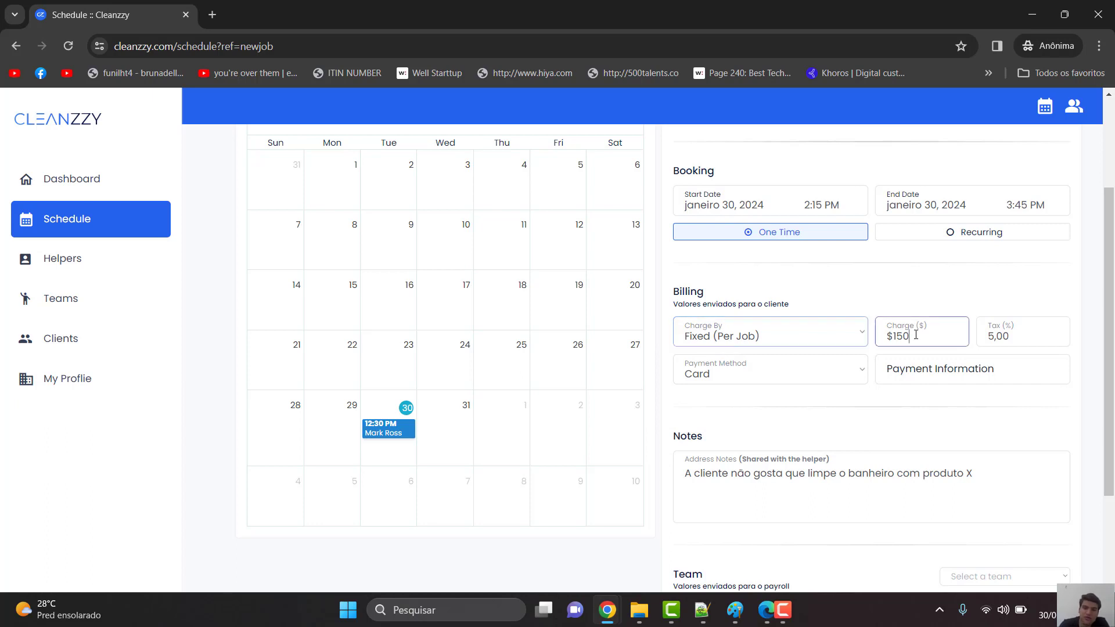
{"action": "double_click", "coordinate": [915, 337]}
{"action": "left_click", "coordinate": [1028, 338]}
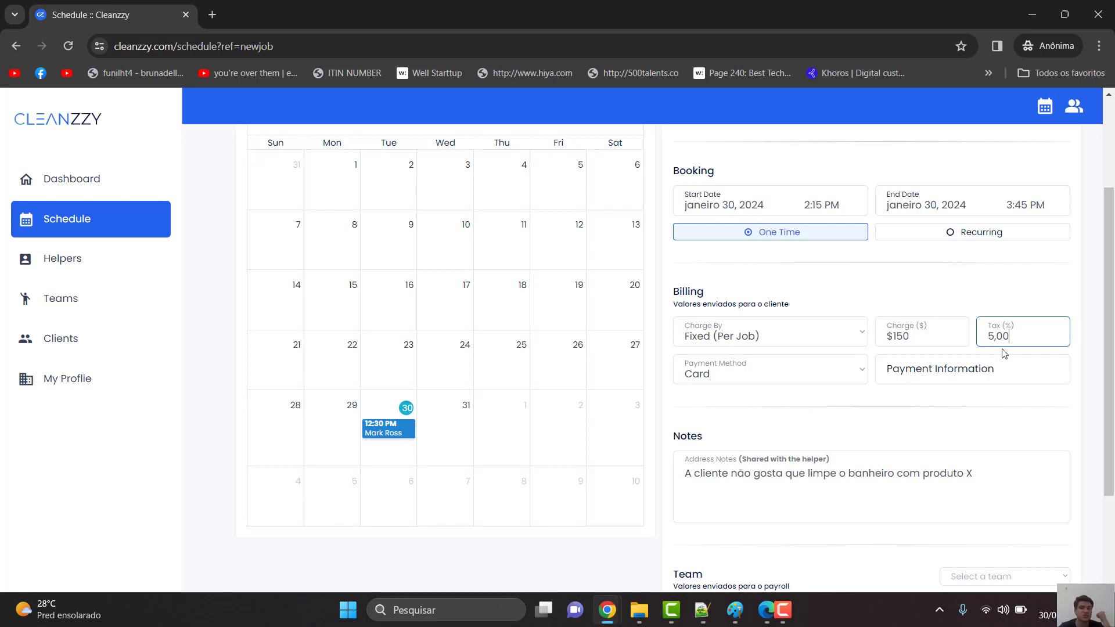
{"action": "scroll", "coordinate": [1003, 353], "scroll_direction": "up", "scroll_amount": 3}
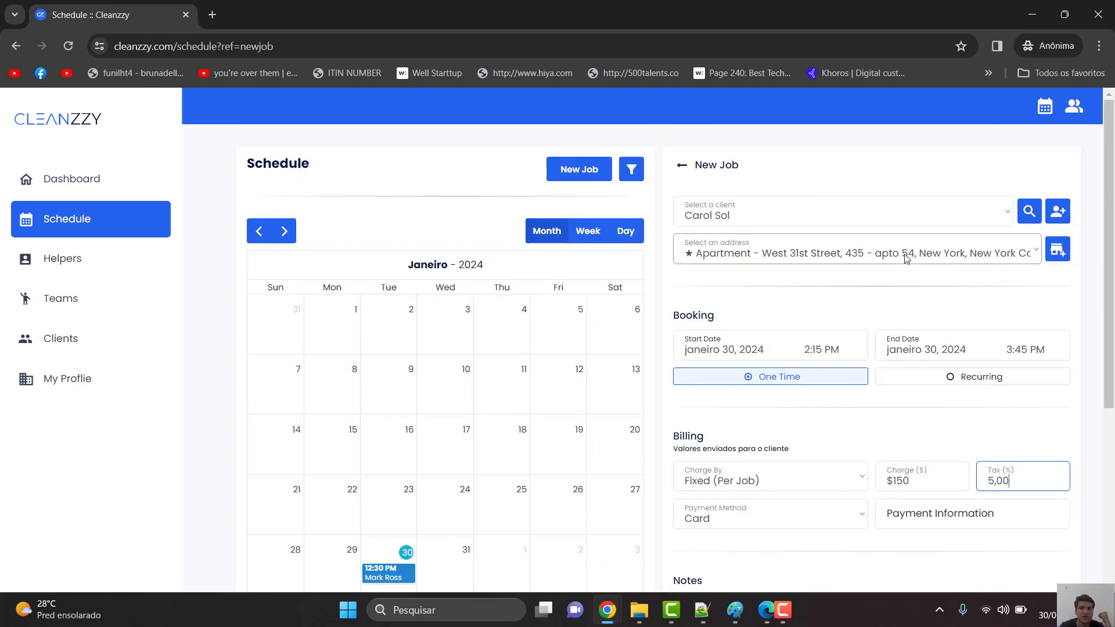
{"action": "scroll", "coordinate": [874, 264], "scroll_direction": "down", "scroll_amount": 4}
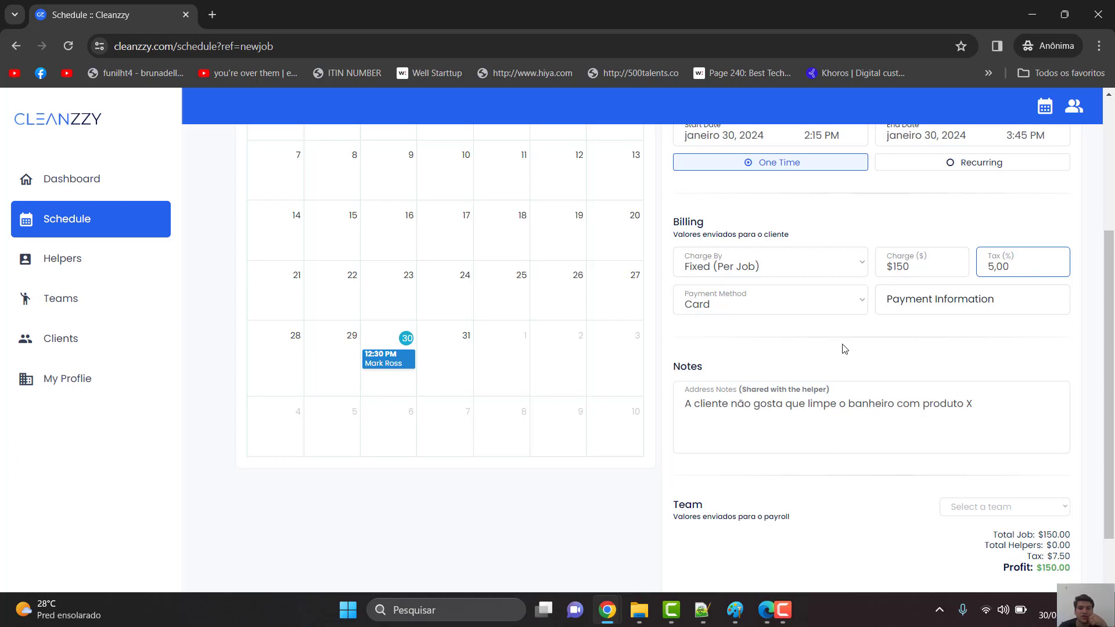
{"action": "scroll", "coordinate": [845, 348], "scroll_direction": "down", "scroll_amount": 2}
{"action": "left_click", "coordinate": [806, 342]}
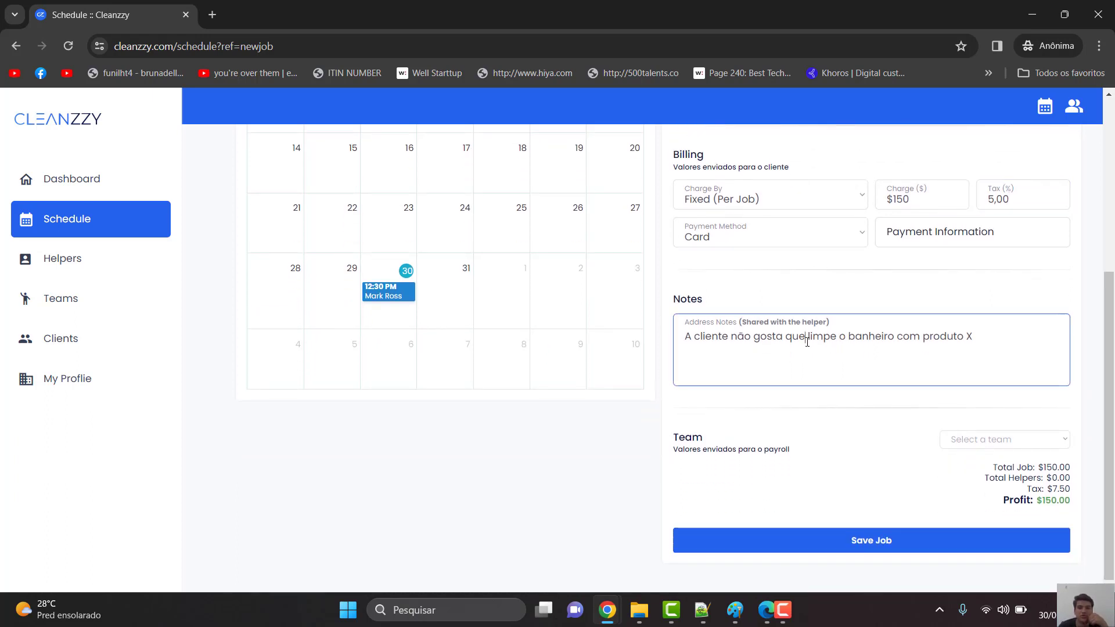
{"action": "left_click_drag", "start_coordinate": [987, 340], "coordinate": [903, 343]}
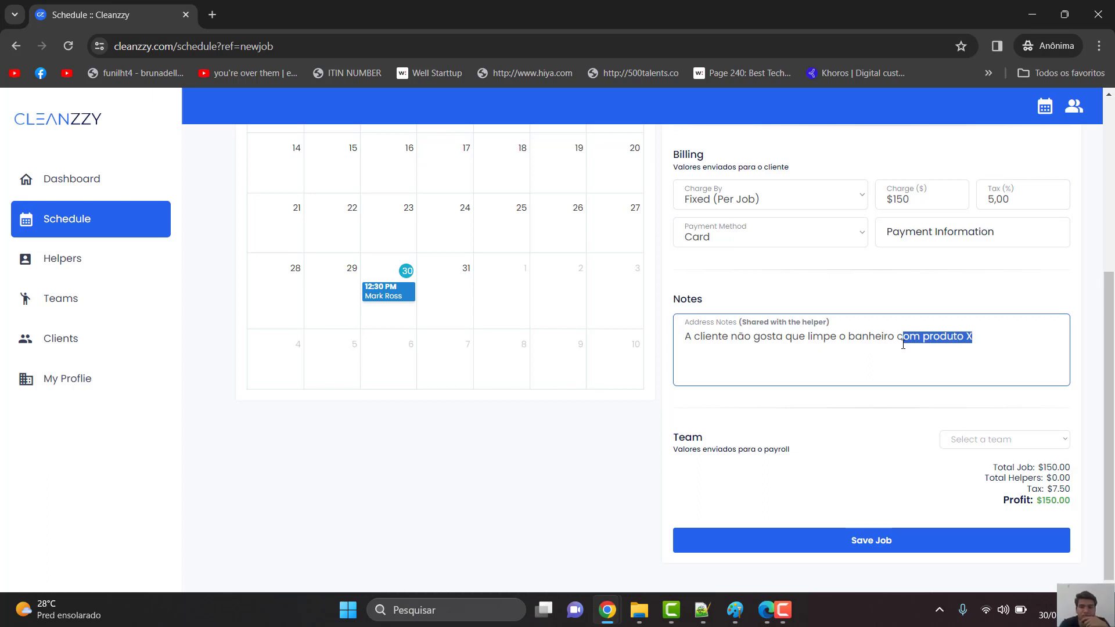
{"action": "left_click", "coordinate": [859, 406]}
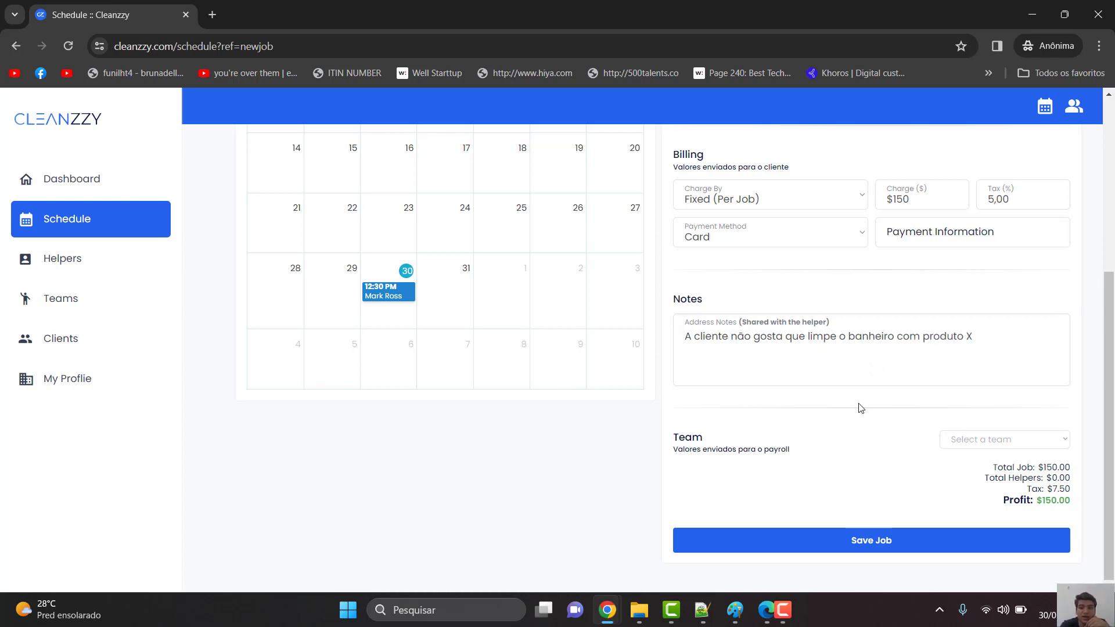
- Assign the job to team Time 1 and enter $40 as the helper's pay
{"action": "left_click", "coordinate": [993, 445]}
{"action": "left_click", "coordinate": [981, 455]}
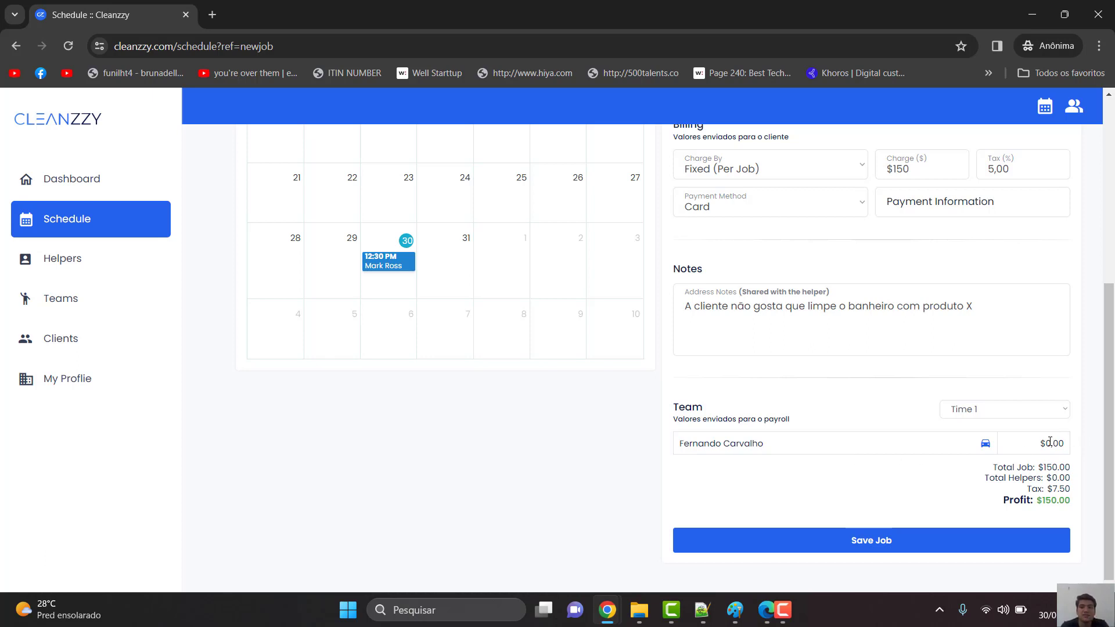
{"action": "left_click_drag", "start_coordinate": [1051, 442], "coordinate": [1045, 444]}
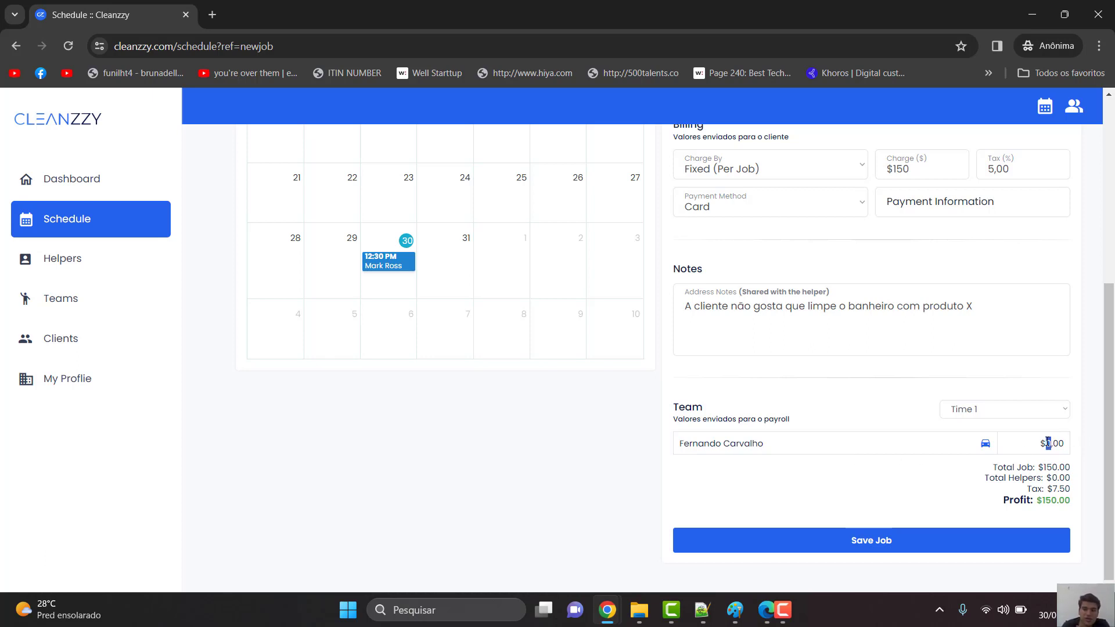
{"action": "type", "text": "40"}
{"action": "left_click", "coordinate": [1084, 416]}
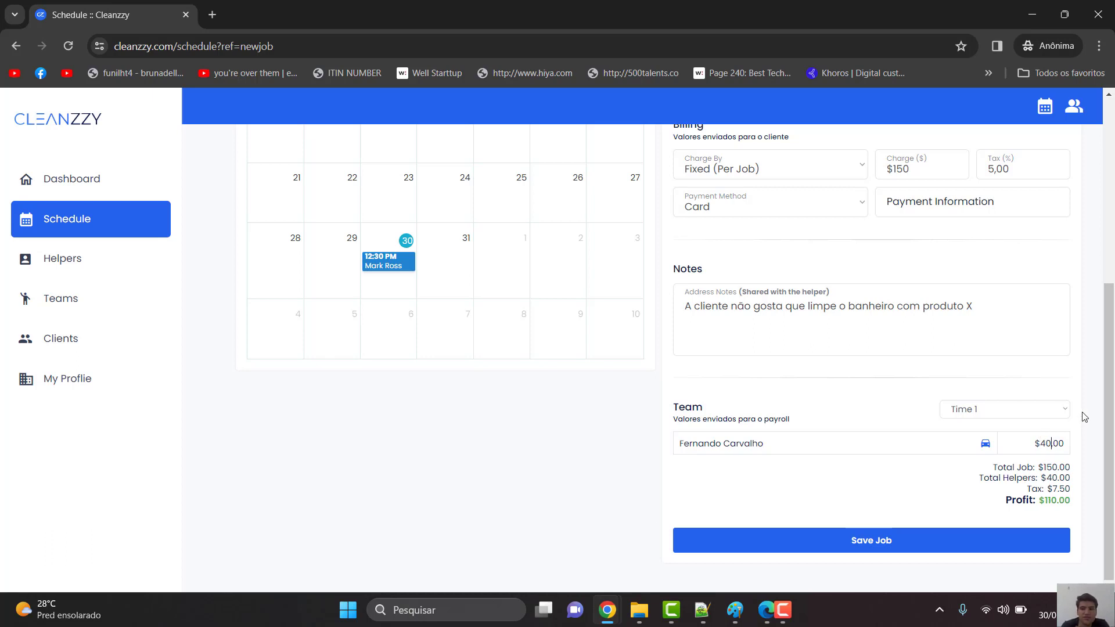
- Review the totals: $150.00 job amount and $40.00 total helpers
{"action": "scroll", "coordinate": [1084, 417], "scroll_direction": "up", "scroll_amount": 1}
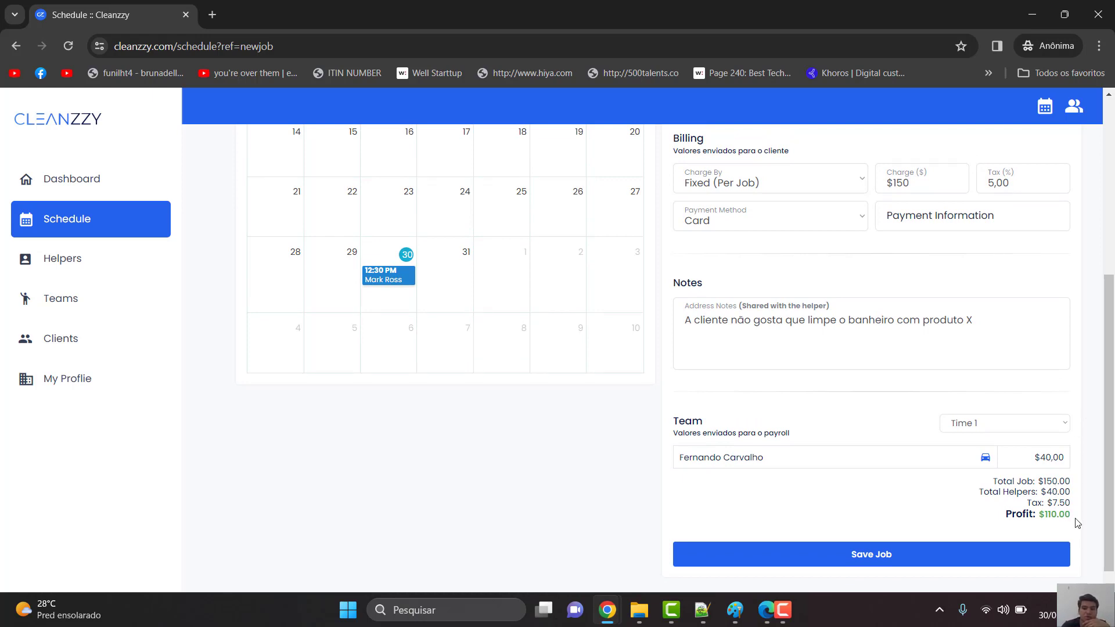
{"action": "left_click_drag", "start_coordinate": [1074, 514], "coordinate": [985, 485]}
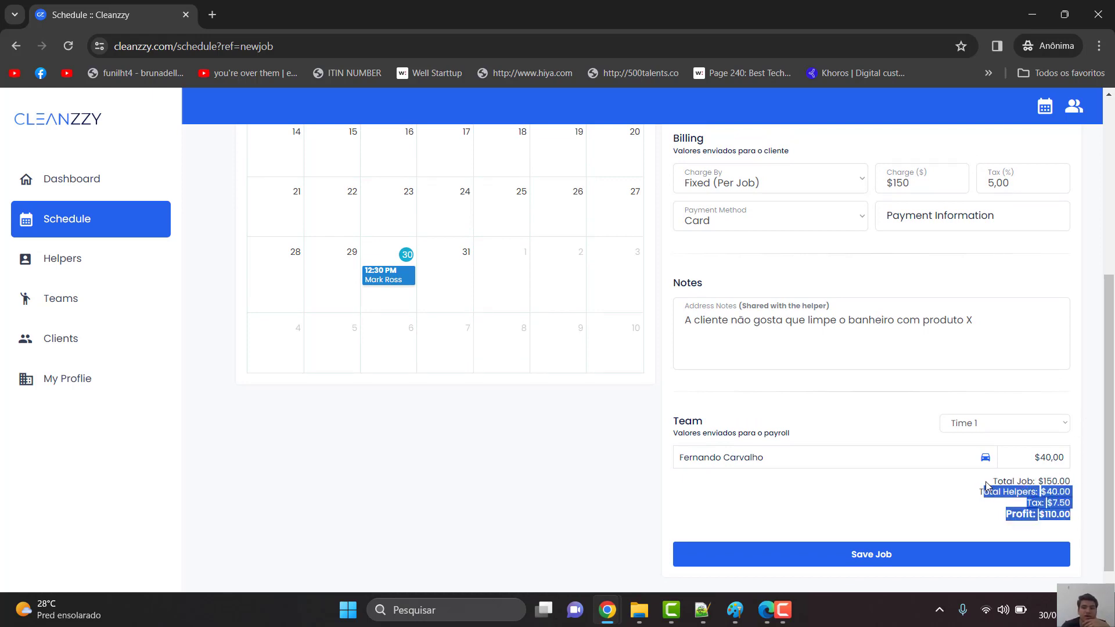
{"action": "left_click", "coordinate": [986, 485]}
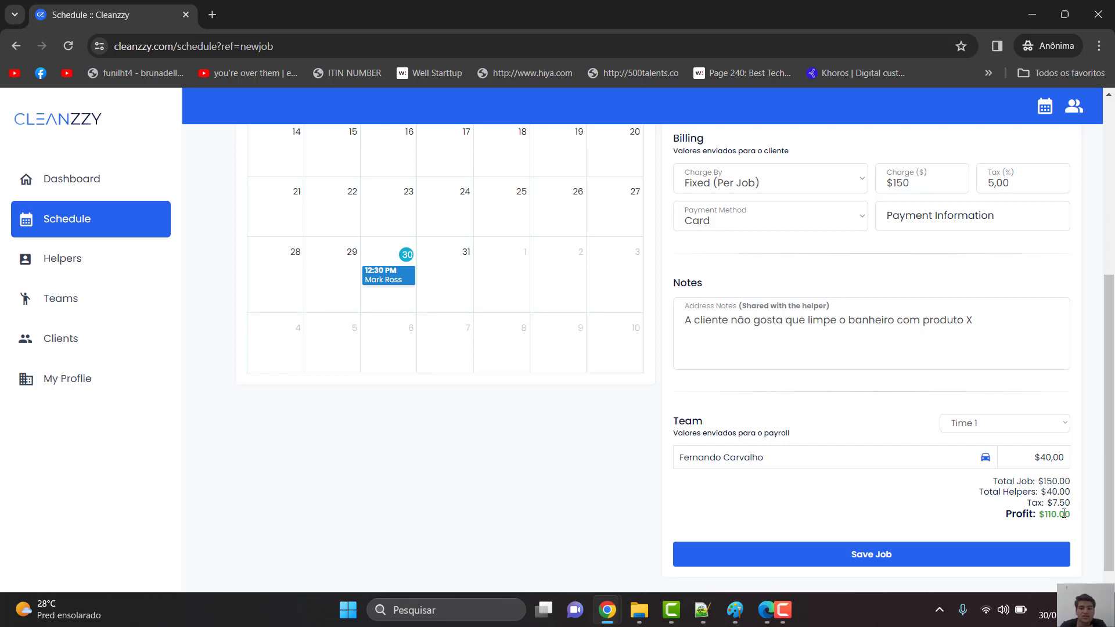
{"action": "left_click_drag", "start_coordinate": [1071, 514], "coordinate": [1036, 499]}
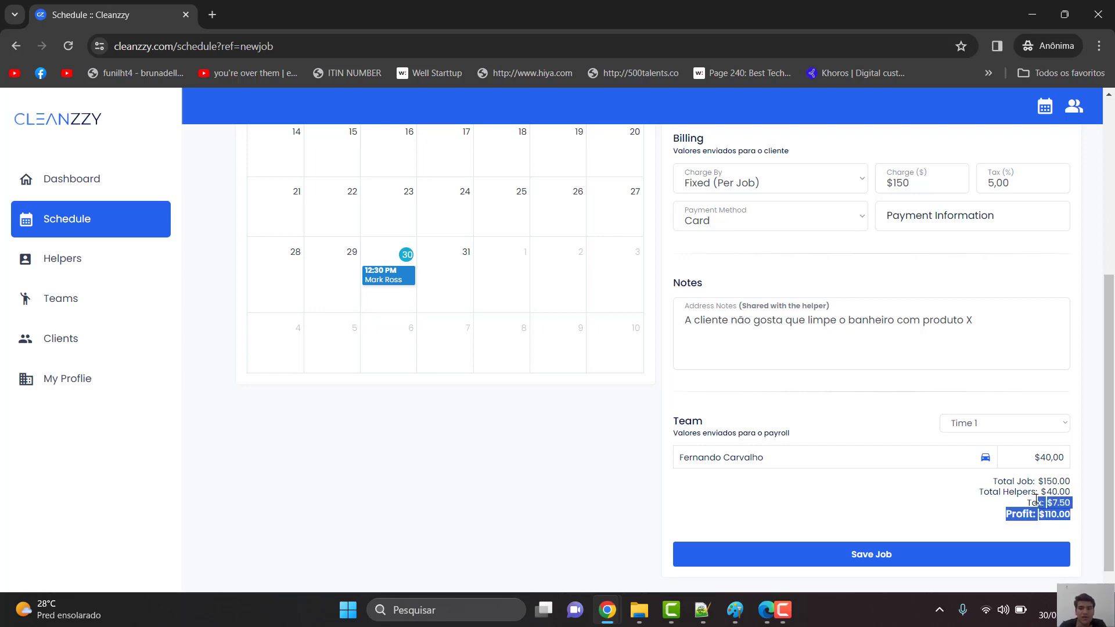
{"action": "left_click", "coordinate": [1036, 498]}
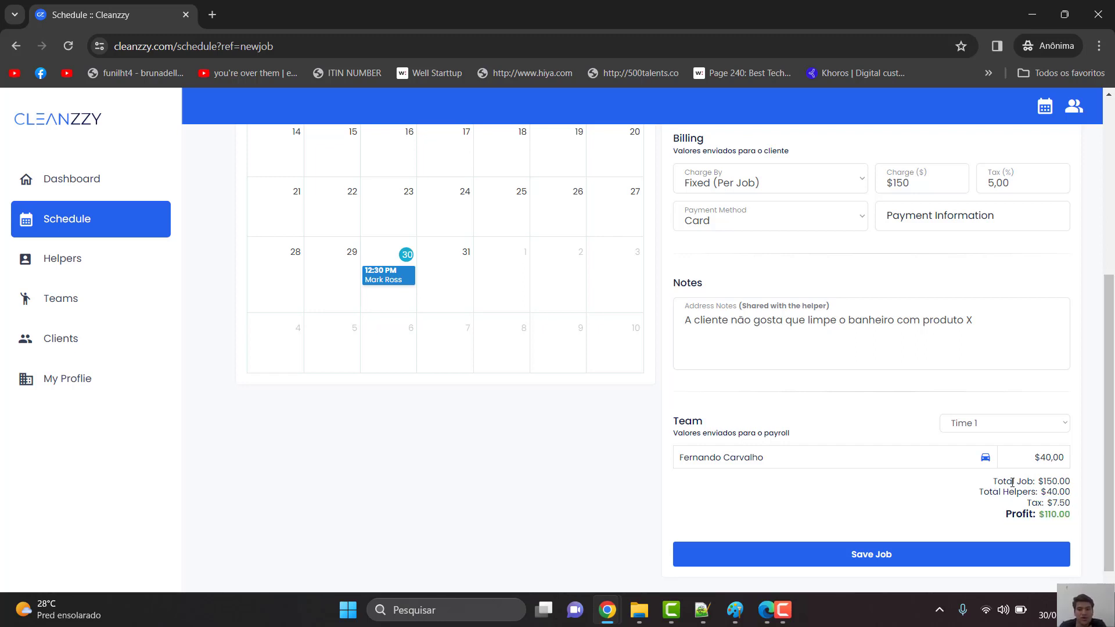
{"action": "double_click", "coordinate": [1064, 483]}
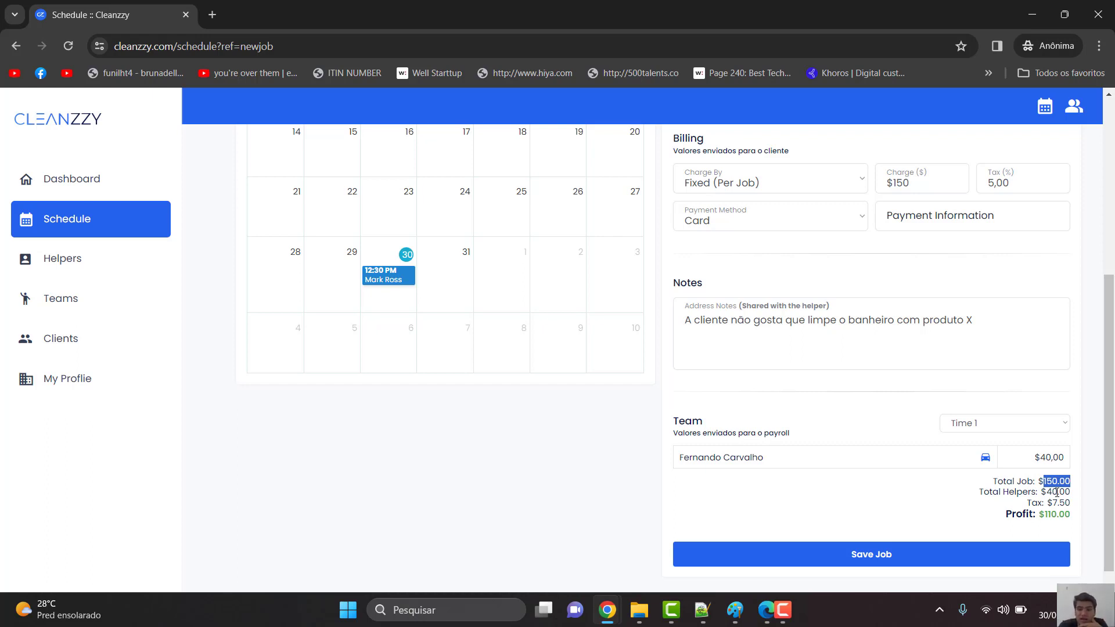
{"action": "double_click", "coordinate": [1049, 491]}
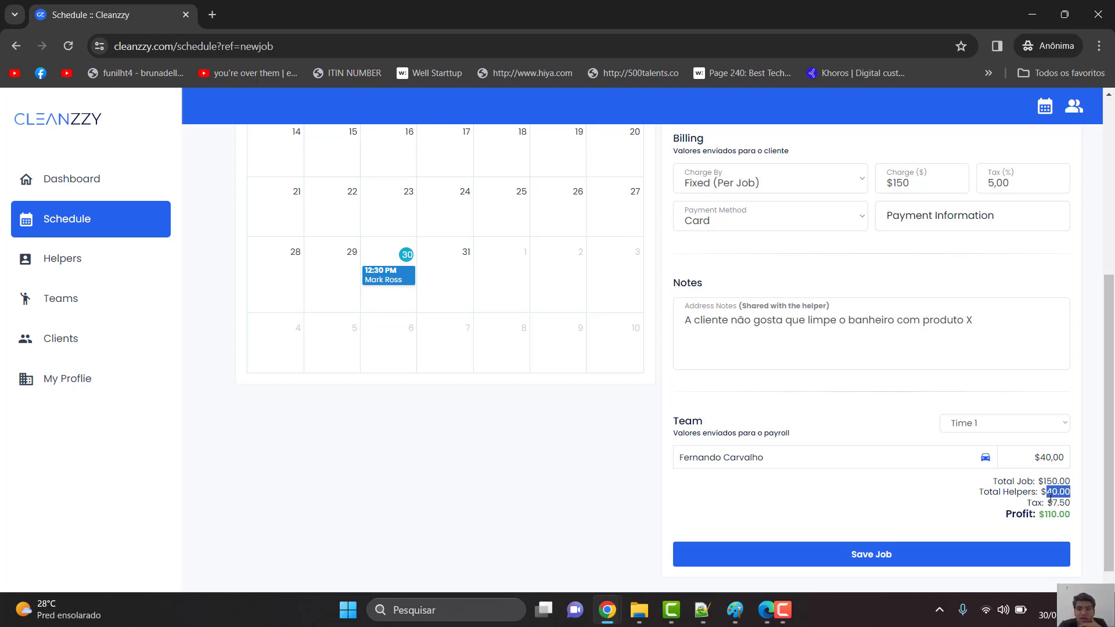
{"action": "left_click", "coordinate": [1055, 505]}
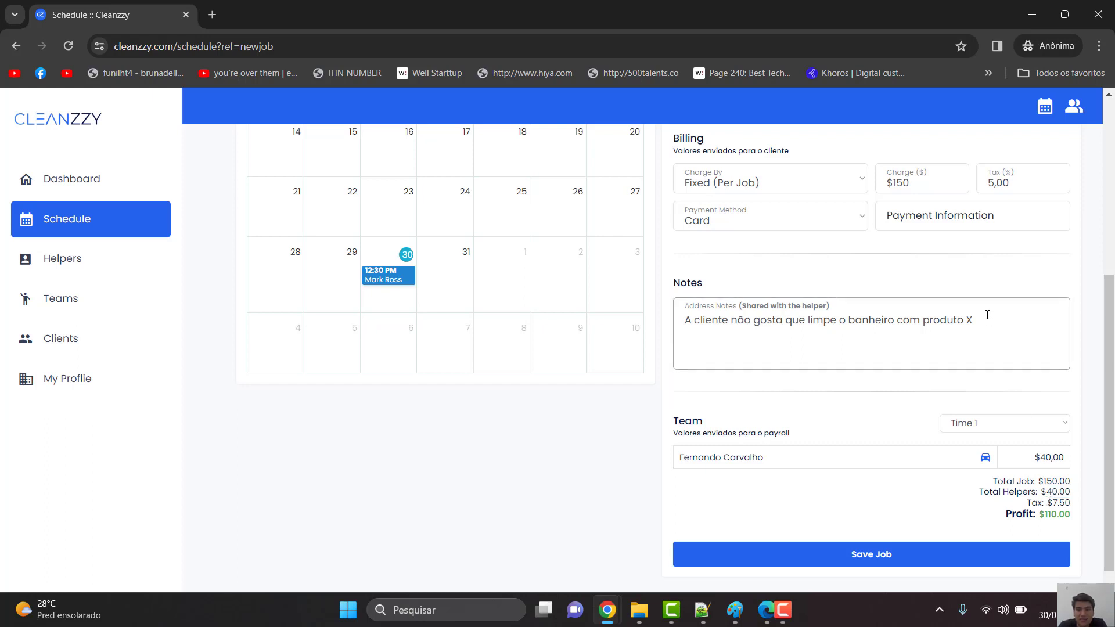
- Reset the helper's pay from 40,00 to $0,00
{"action": "scroll", "coordinate": [988, 314], "scroll_direction": "up", "scroll_amount": 2}
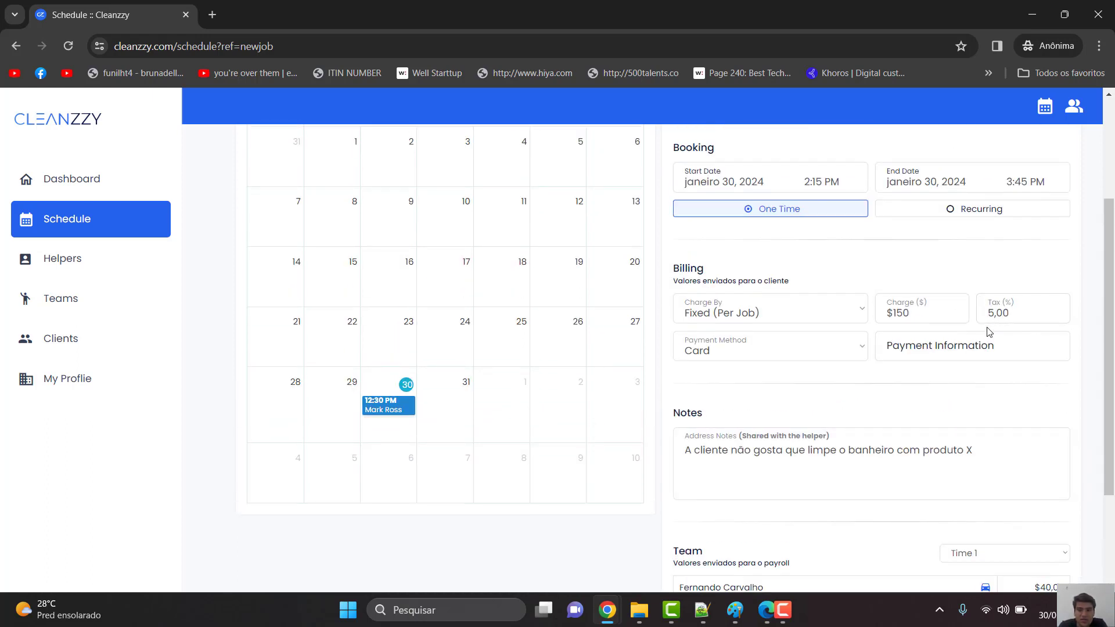
{"action": "scroll", "coordinate": [986, 302], "scroll_direction": "down", "scroll_amount": 2}
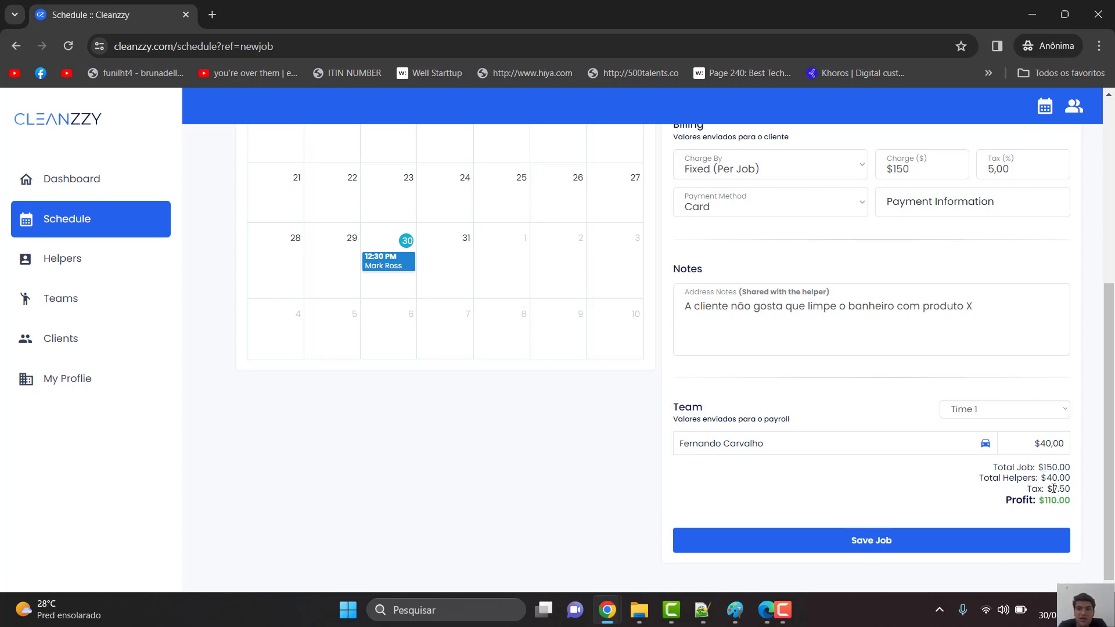
{"action": "scroll", "coordinate": [1053, 505], "scroll_direction": "up", "scroll_amount": 1}
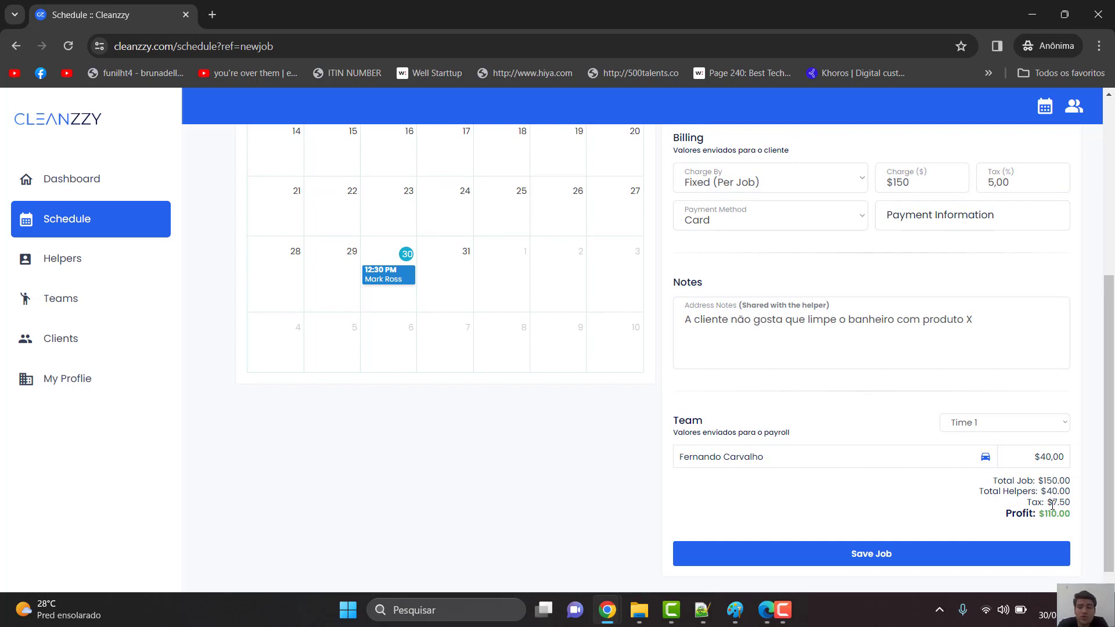
{"action": "double_click", "coordinate": [1044, 457]}
{"action": "key", "text": "BackSpace"}
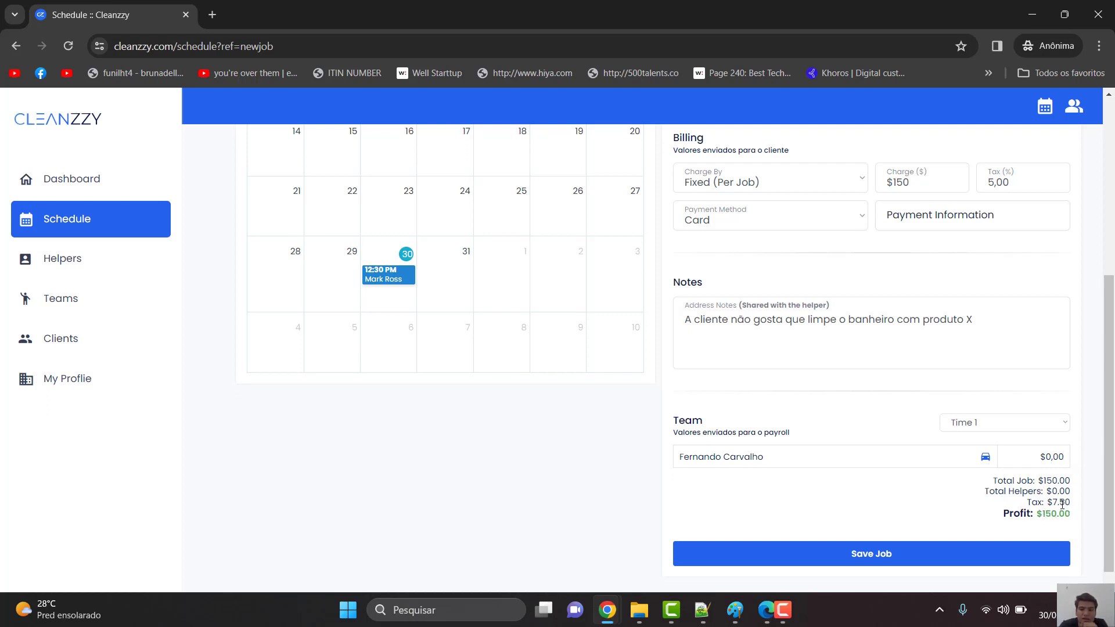
{"action": "scroll", "coordinate": [1062, 502], "scroll_direction": "down", "scroll_amount": 1}
- Save the January 30, 2:15–3:45 PM Time 1 job and view it on the dashboard
{"action": "left_click", "coordinate": [923, 534]}
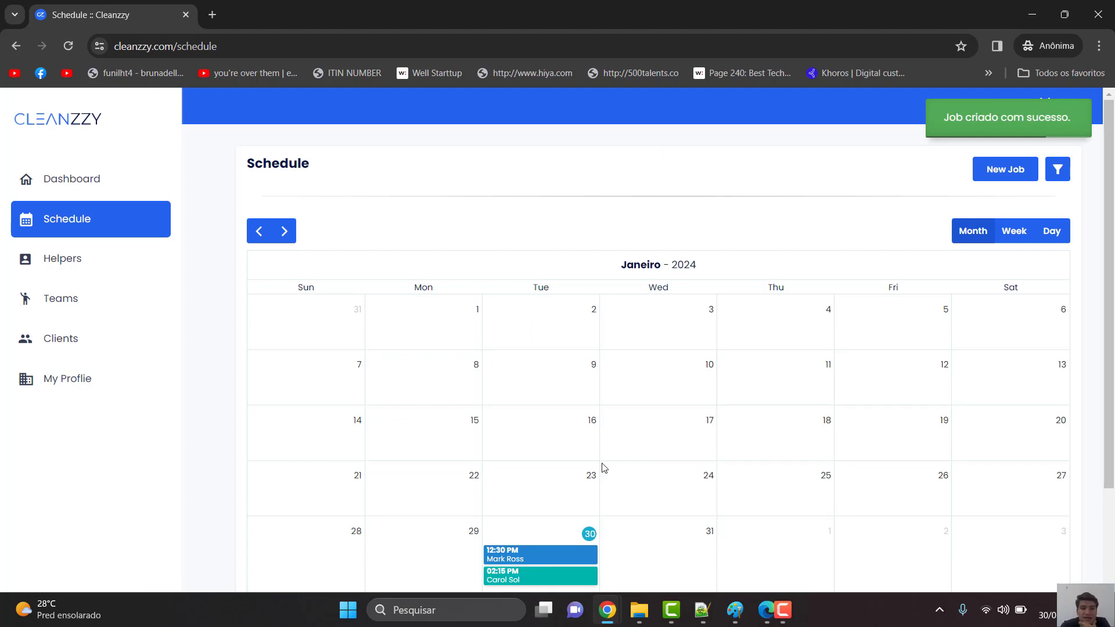
{"action": "scroll", "coordinate": [602, 468], "scroll_direction": "down", "scroll_amount": 2}
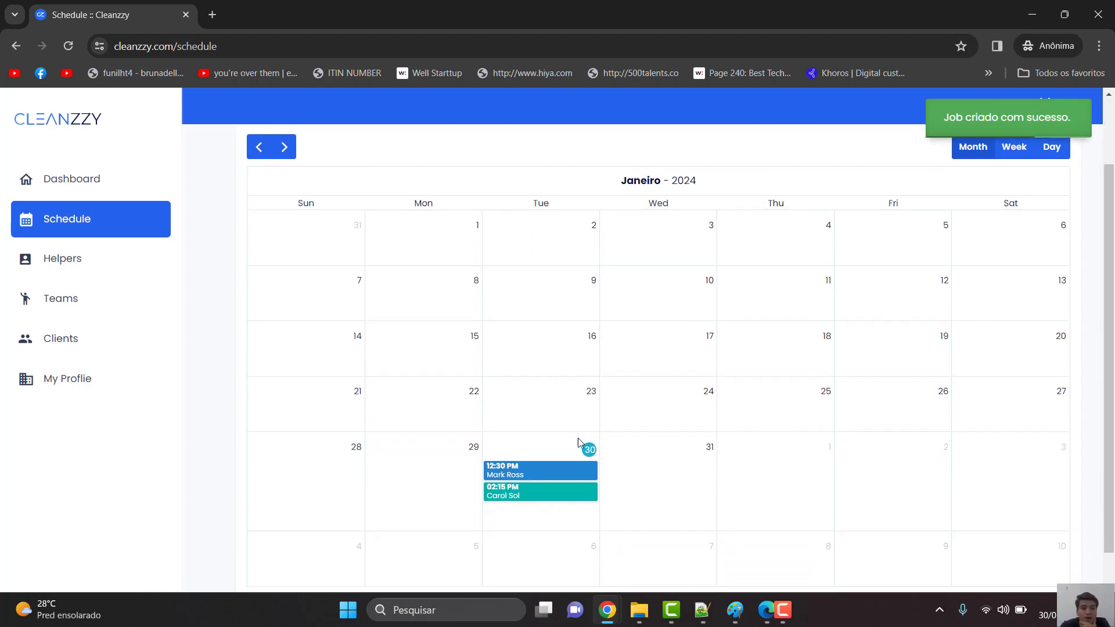
{"action": "left_click", "coordinate": [96, 183]}
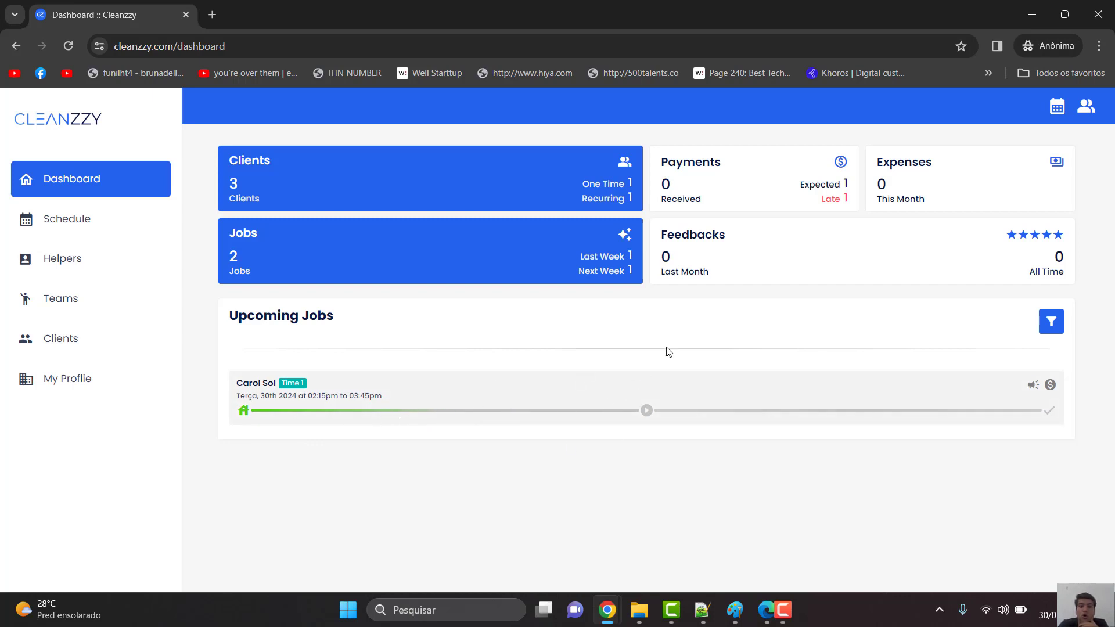
- Open the upcoming job's details, scroll down to Billing, and close the window
{"action": "left_click", "coordinate": [587, 403]}
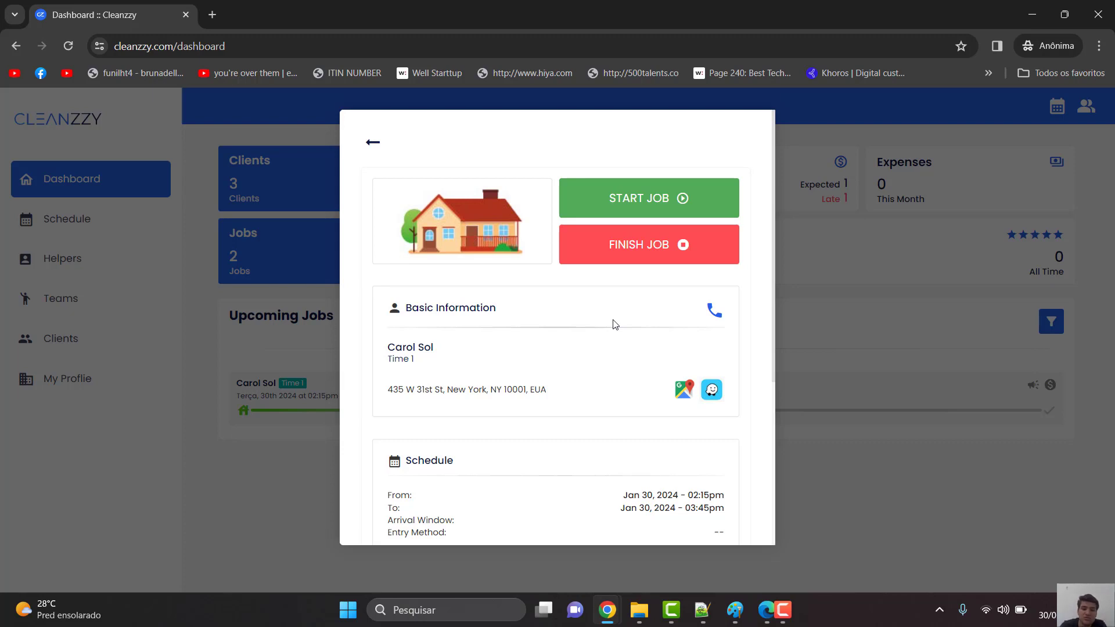
{"action": "scroll", "coordinate": [615, 324], "scroll_direction": "down", "scroll_amount": 4}
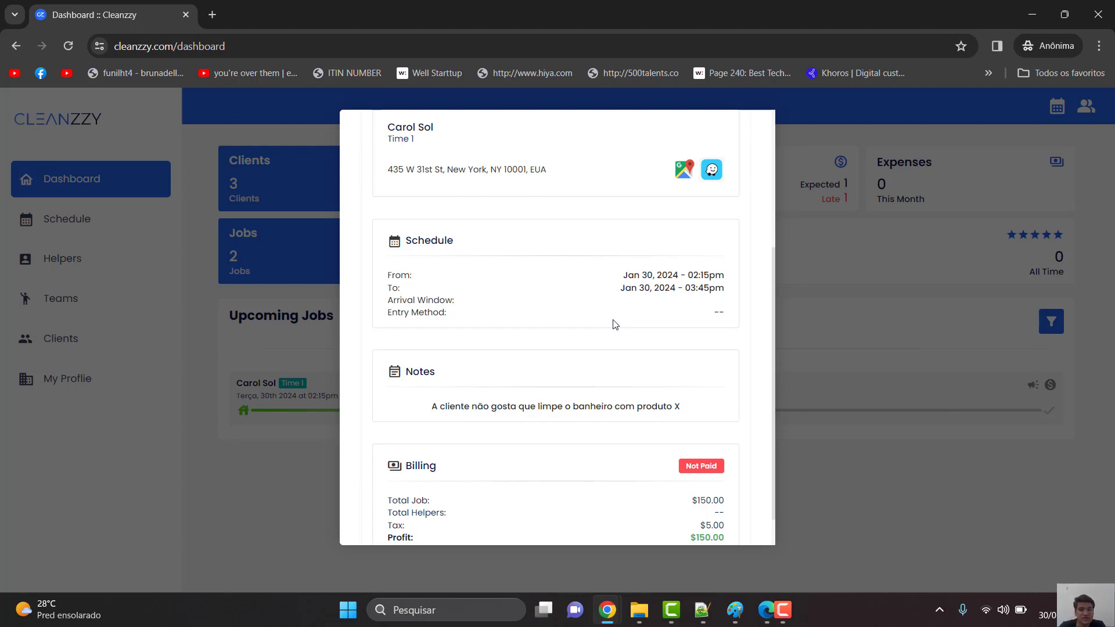
{"action": "scroll", "coordinate": [615, 324], "scroll_direction": "down", "scroll_amount": 1}
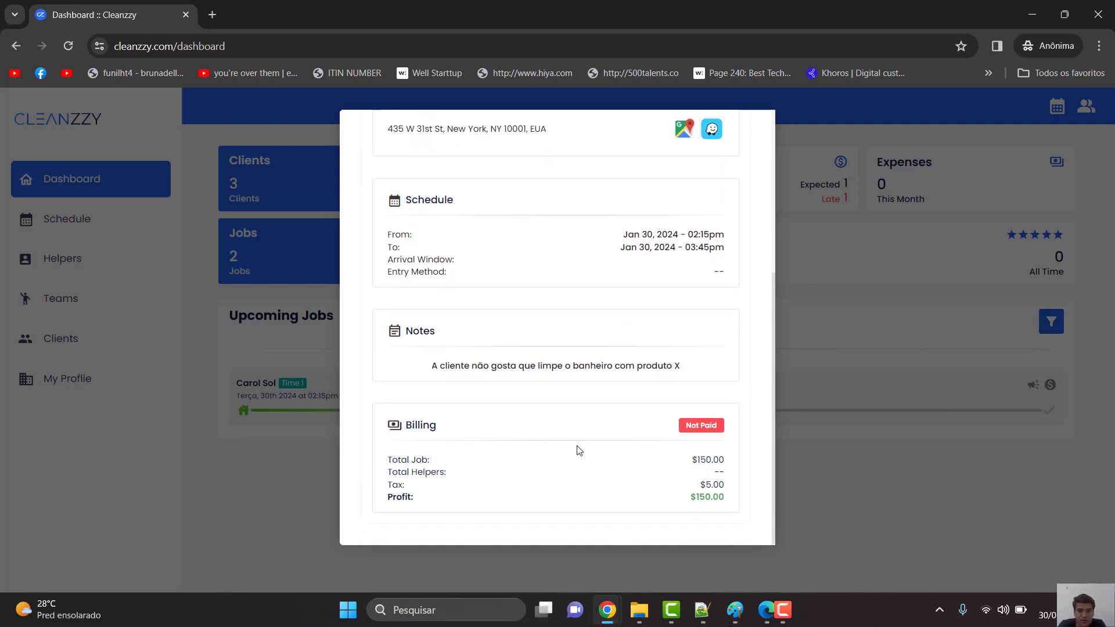
{"action": "left_click", "coordinate": [829, 500]}
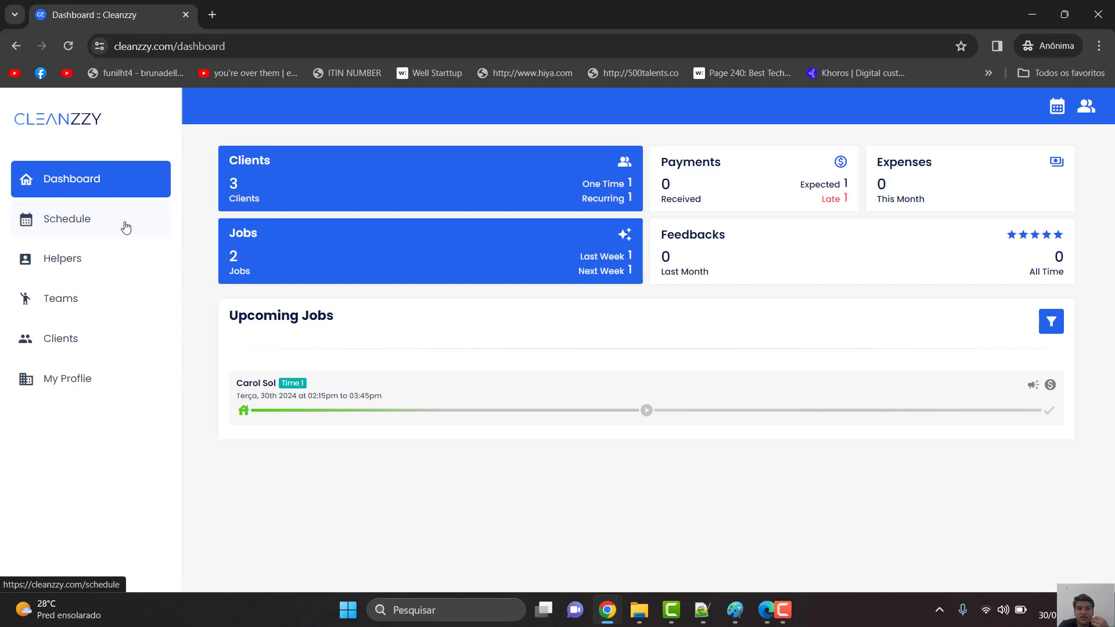
{"action": "left_click", "coordinate": [80, 221]}
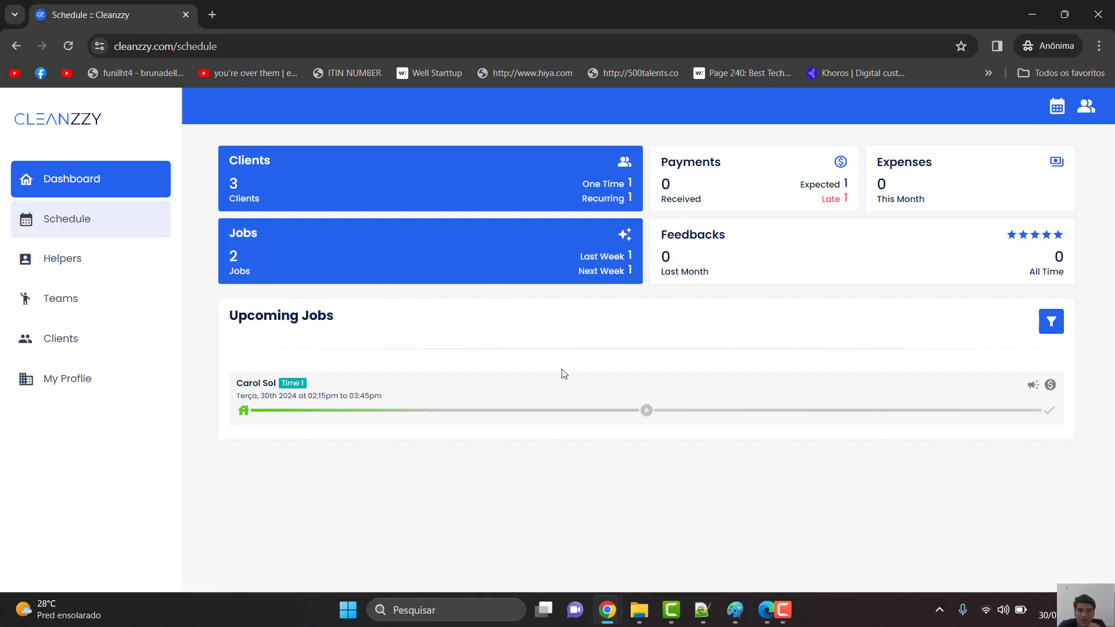
- Open the client's January 30 job from the schedule, start and finish it, then view Billing
{"action": "scroll", "coordinate": [567, 395], "scroll_direction": "down", "scroll_amount": 2}
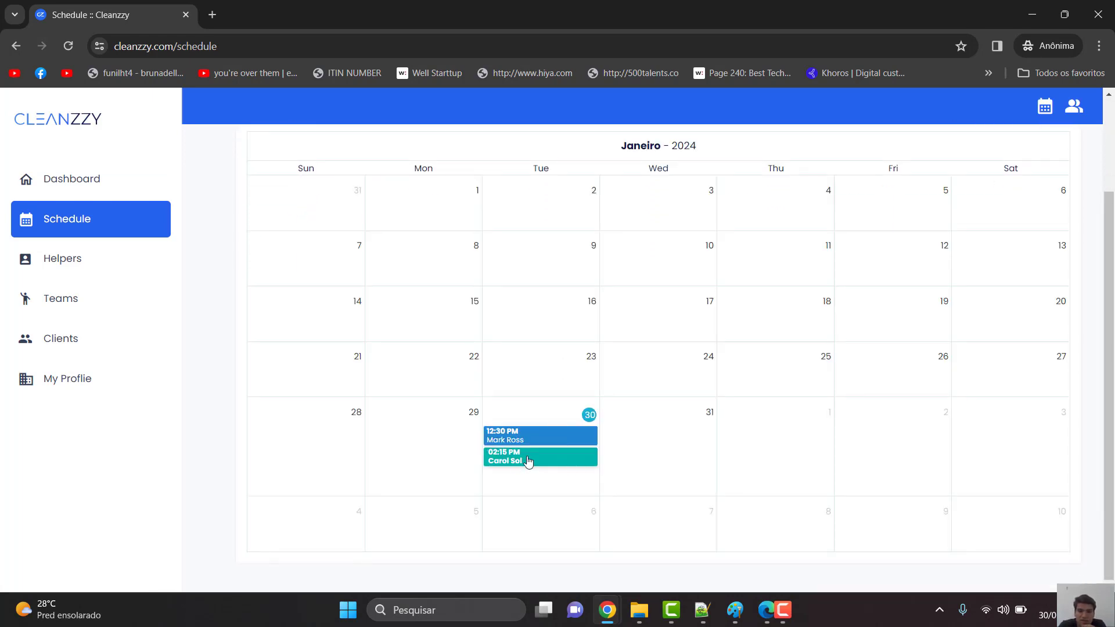
{"action": "left_click", "coordinate": [503, 461]}
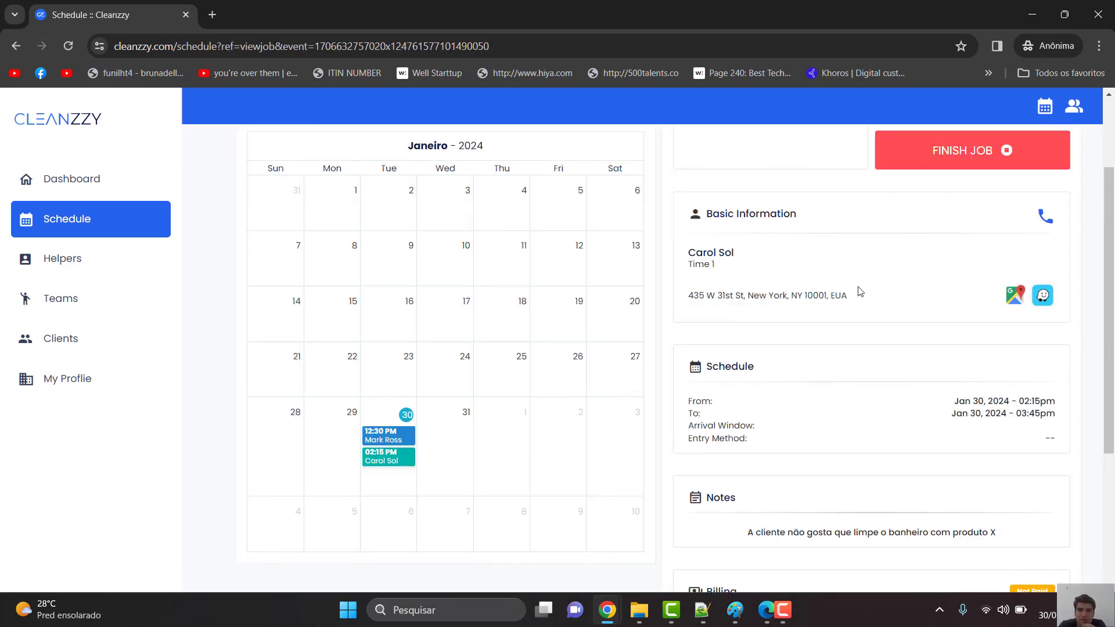
{"action": "scroll", "coordinate": [857, 289], "scroll_direction": "up", "scroll_amount": 2}
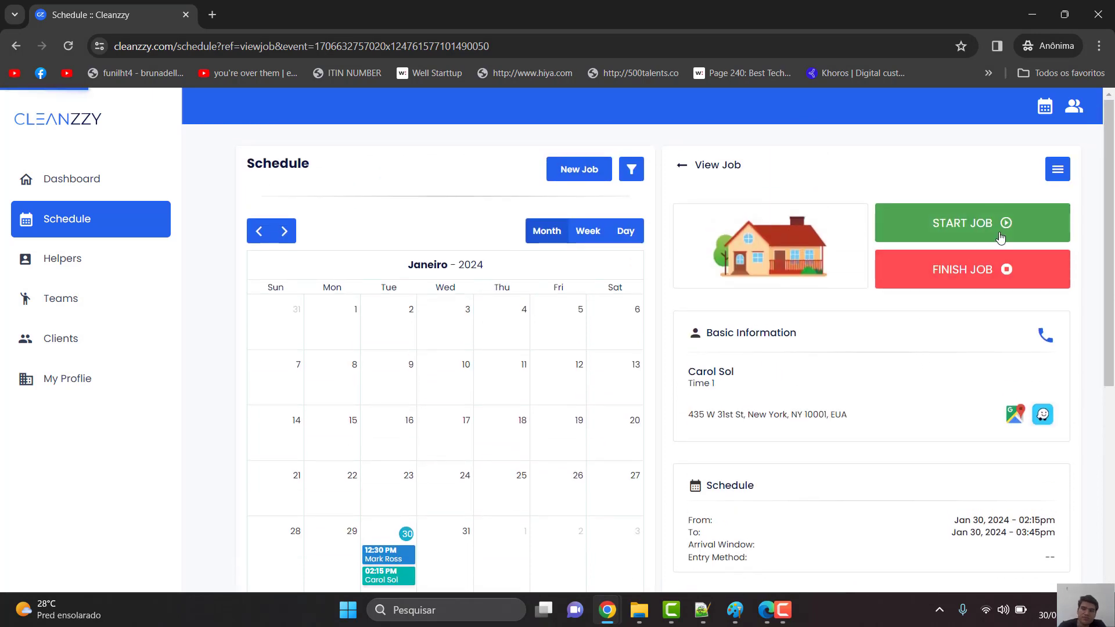
{"action": "left_click", "coordinate": [996, 235]}
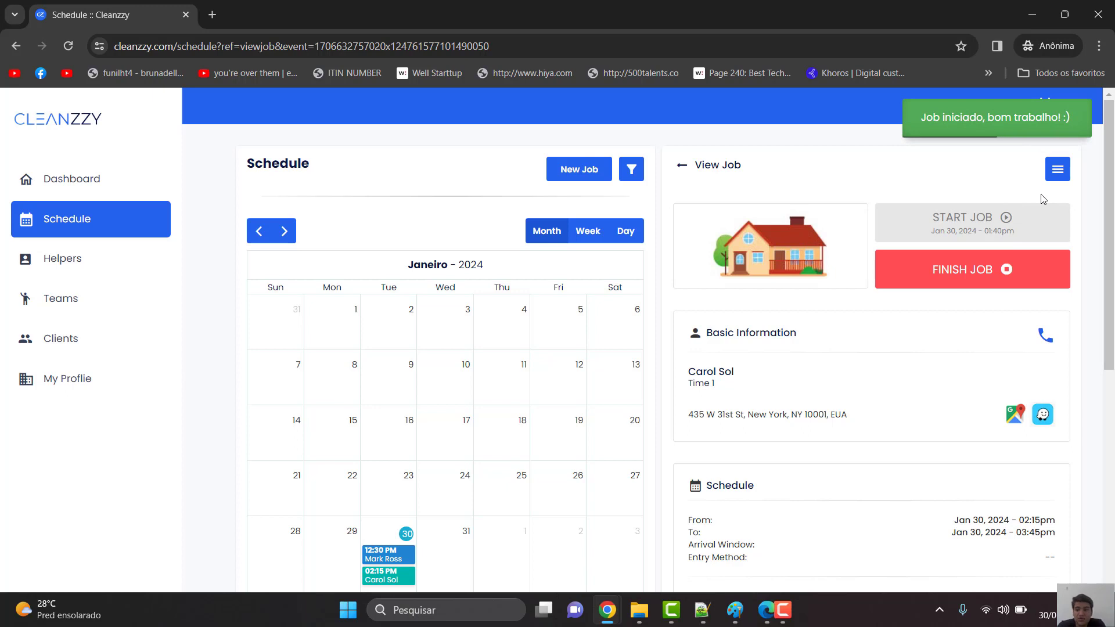
{"action": "left_click", "coordinate": [965, 272]}
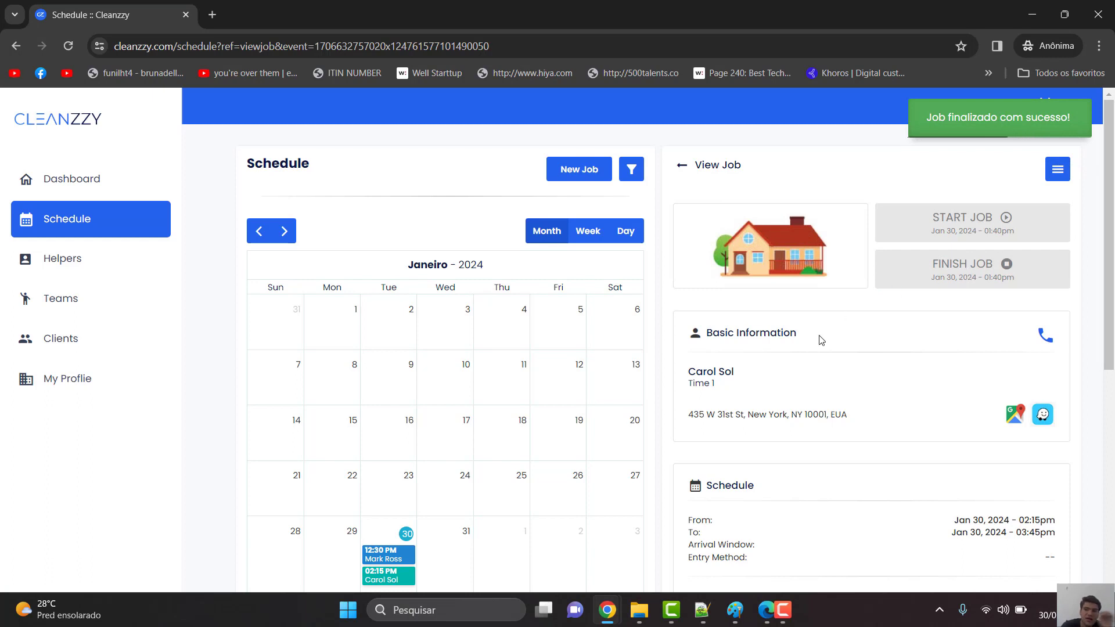
{"action": "scroll", "coordinate": [820, 336], "scroll_direction": "down", "scroll_amount": 5}
{"action": "scroll", "coordinate": [820, 335], "scroll_direction": "down", "scroll_amount": 3}
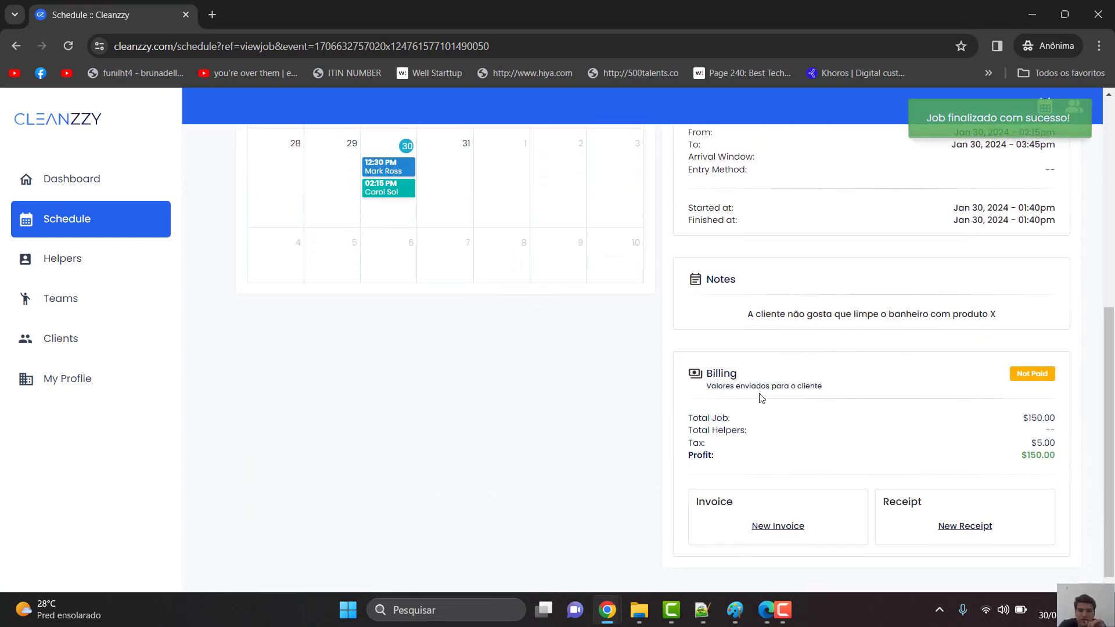
- Create and save a $150,00 invoice for the finished job
{"action": "left_click", "coordinate": [788, 531]}
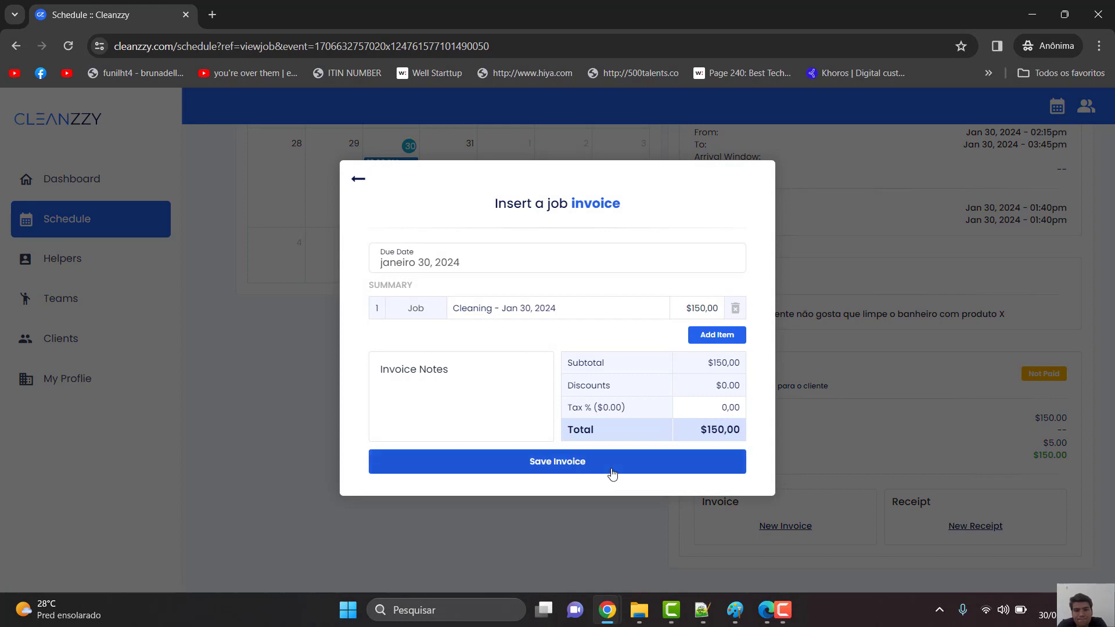
{"action": "left_click", "coordinate": [561, 465]}
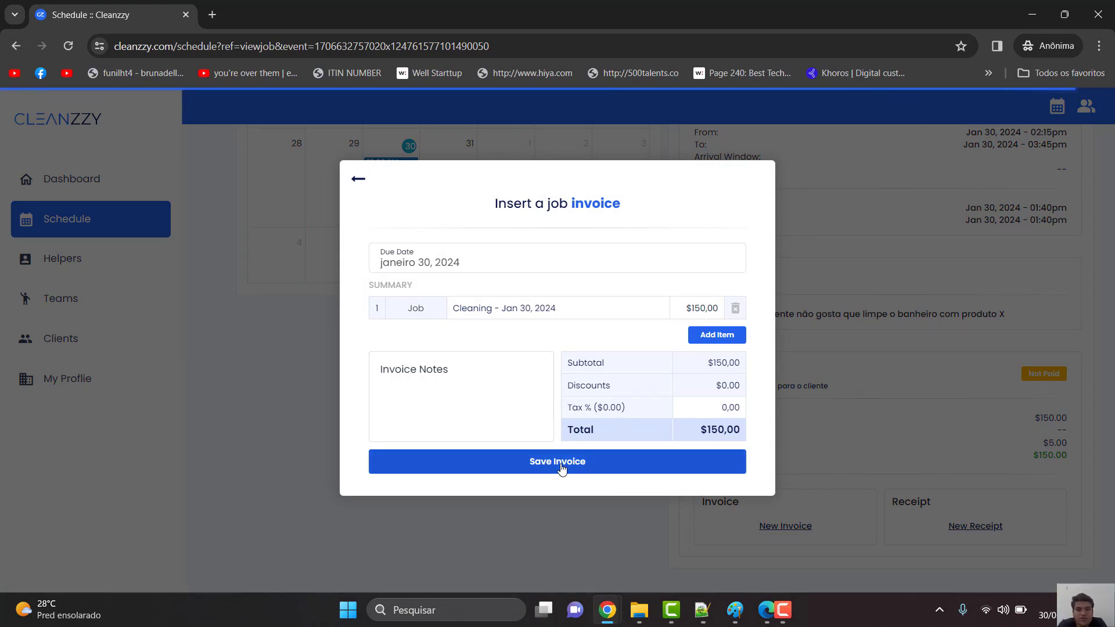
{"action": "left_click", "coordinate": [980, 449]}
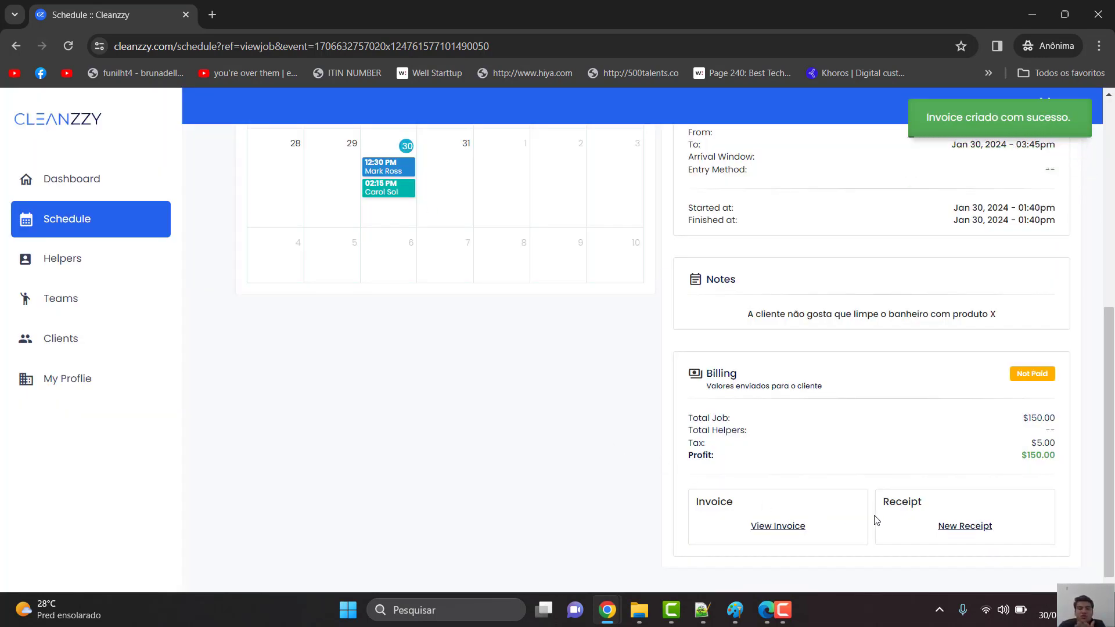
{"action": "left_click", "coordinate": [986, 529]}
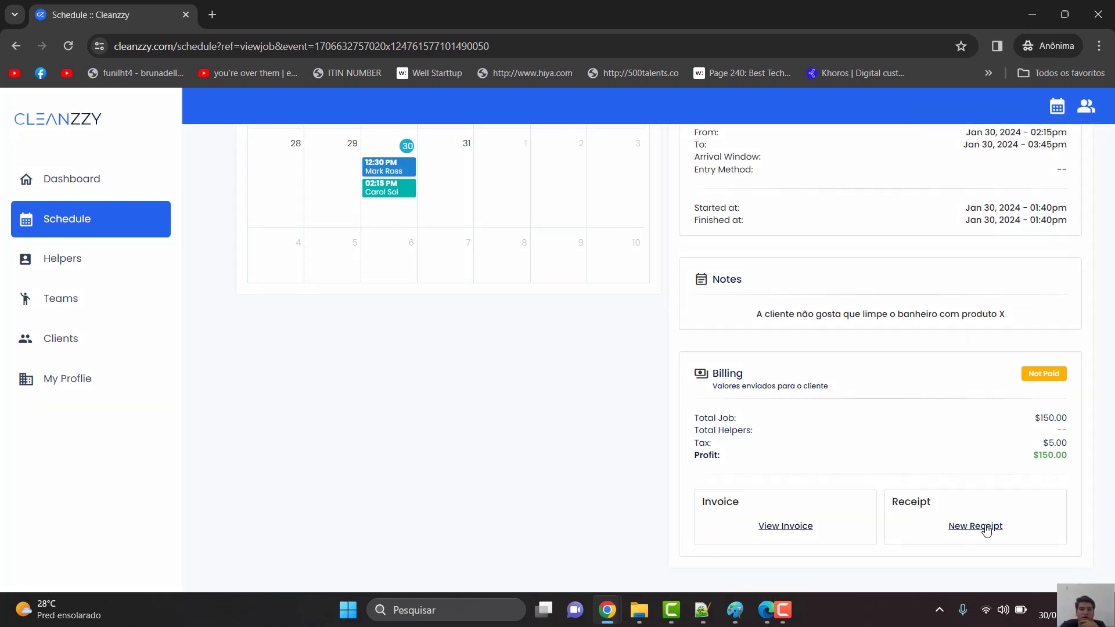
- Save a $150 receipt paid by Check with no tip and send it to the client
{"action": "left_click", "coordinate": [613, 261]}
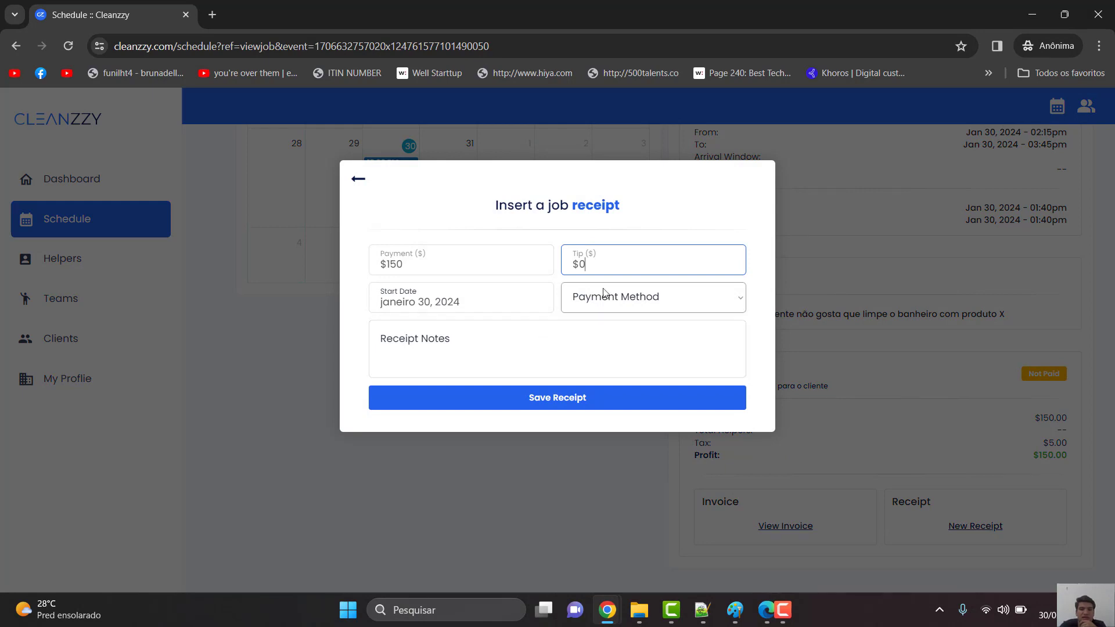
{"action": "left_click", "coordinate": [546, 401]}
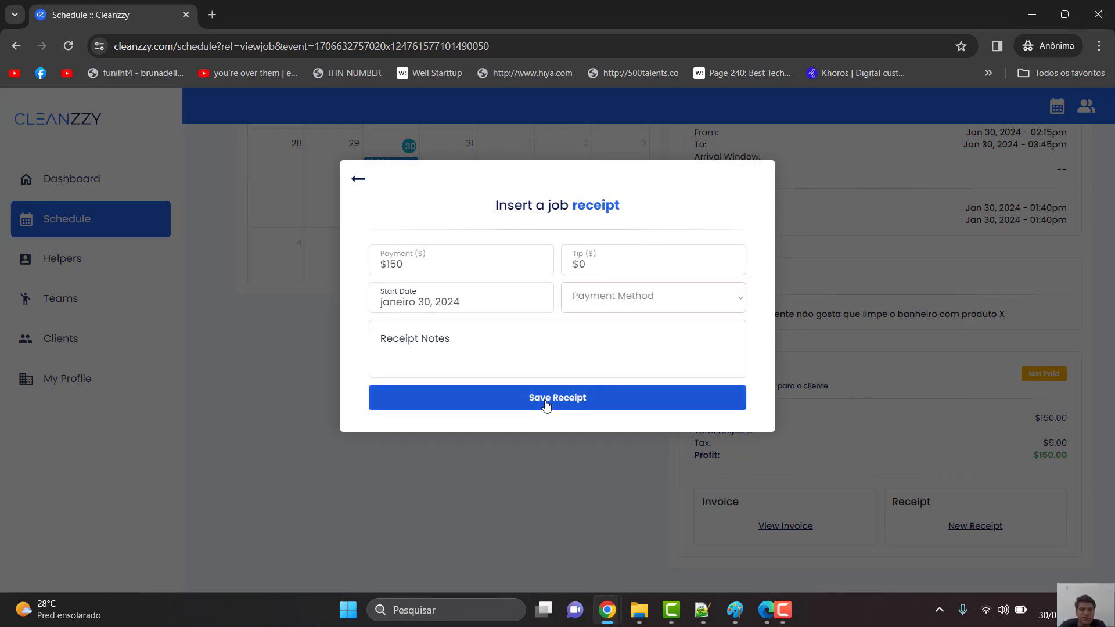
{"action": "left_click", "coordinate": [613, 311]}
{"action": "left_click", "coordinate": [607, 336]}
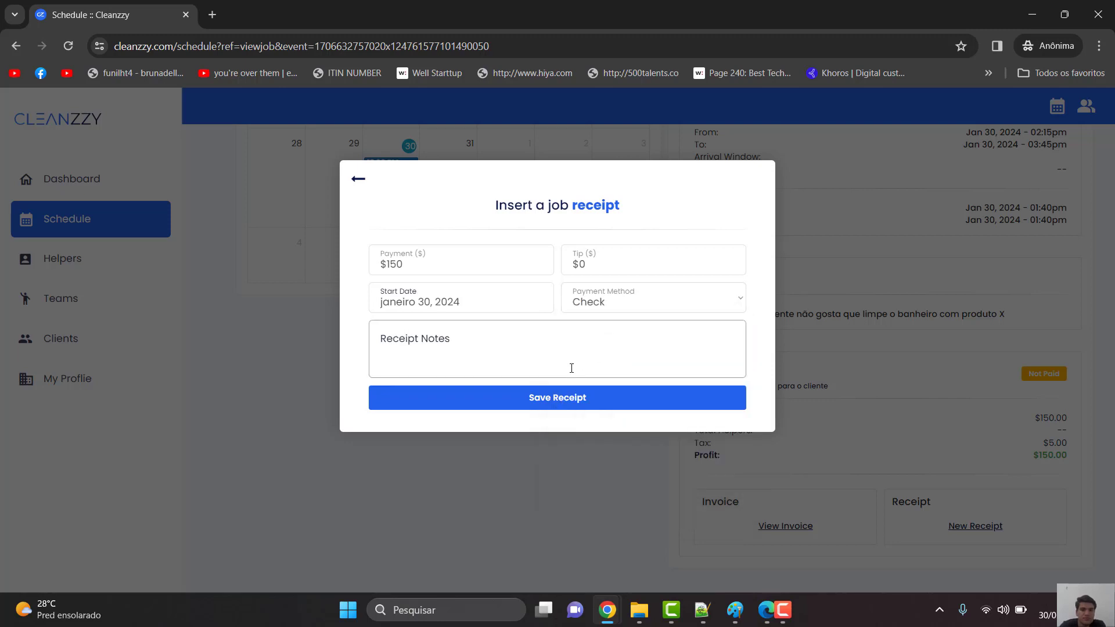
{"action": "left_click", "coordinate": [521, 398]}
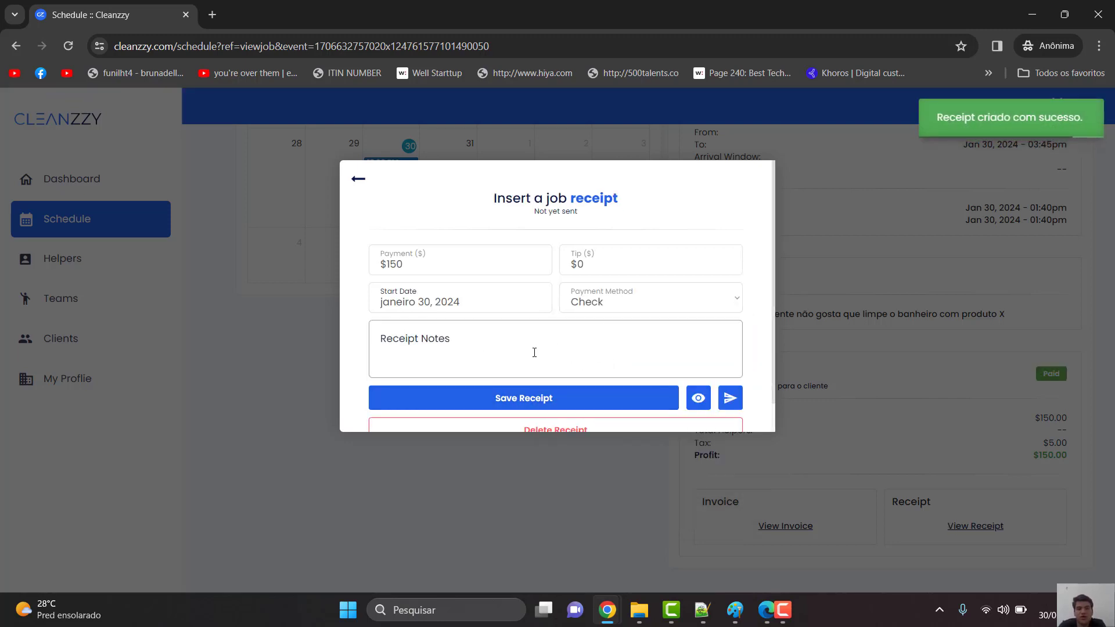
{"action": "scroll", "coordinate": [410, 389], "scroll_direction": "down", "scroll_amount": 1}
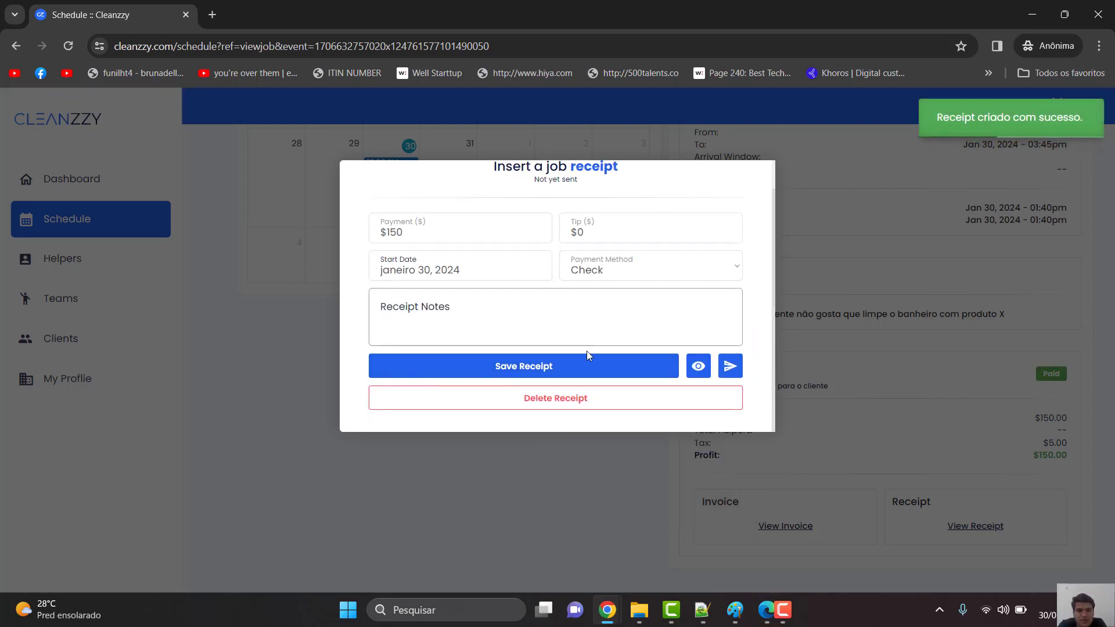
{"action": "left_click", "coordinate": [730, 367]}
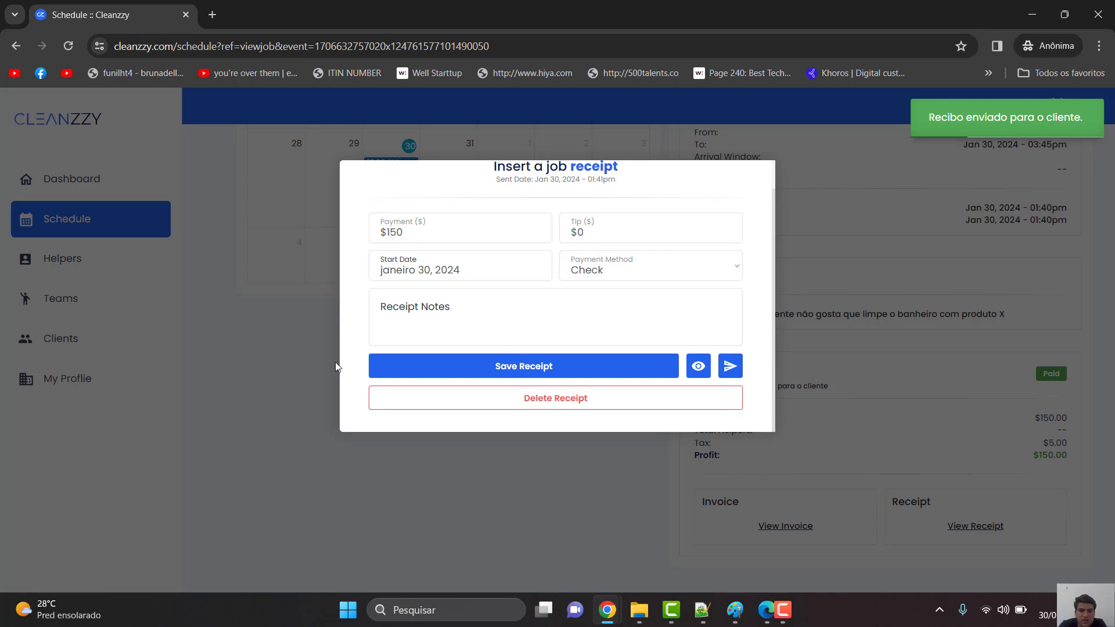
{"action": "left_click", "coordinate": [305, 361]}
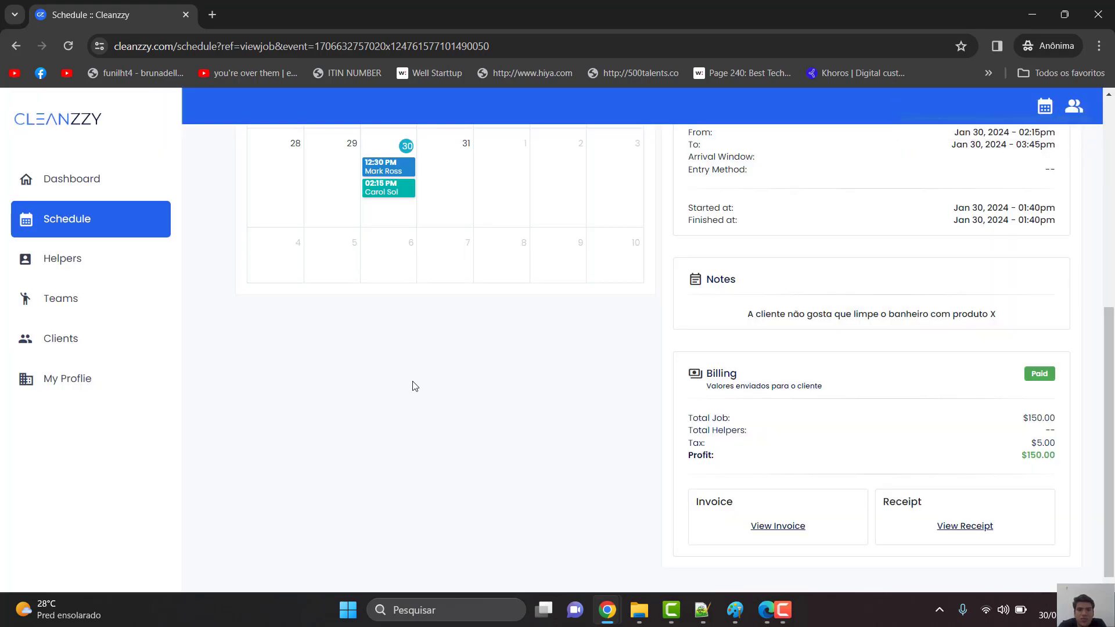
{"action": "scroll", "coordinate": [415, 386], "scroll_direction": "up", "scroll_amount": 7}
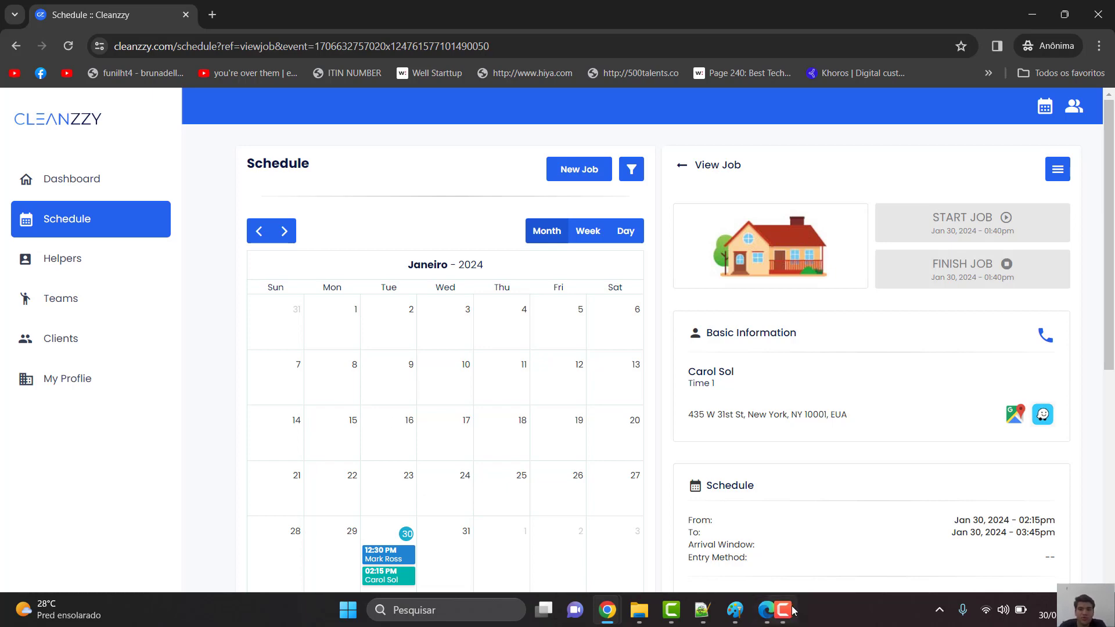
{"action": "mouse_move", "coordinate": [793, 610]}
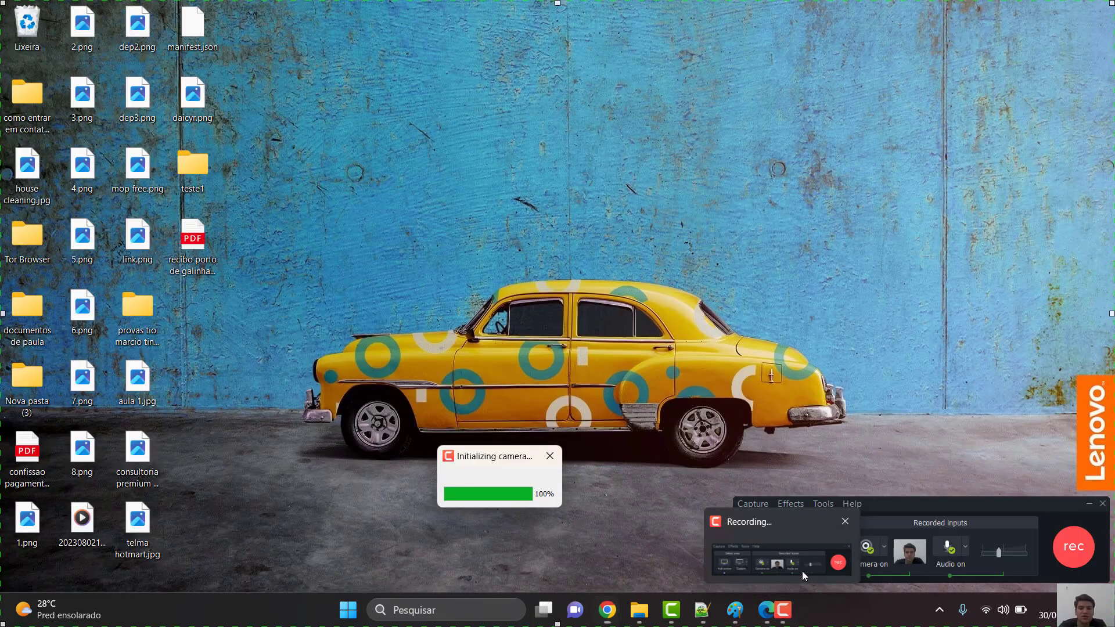
{"action": "left_click", "coordinate": [802, 570]}
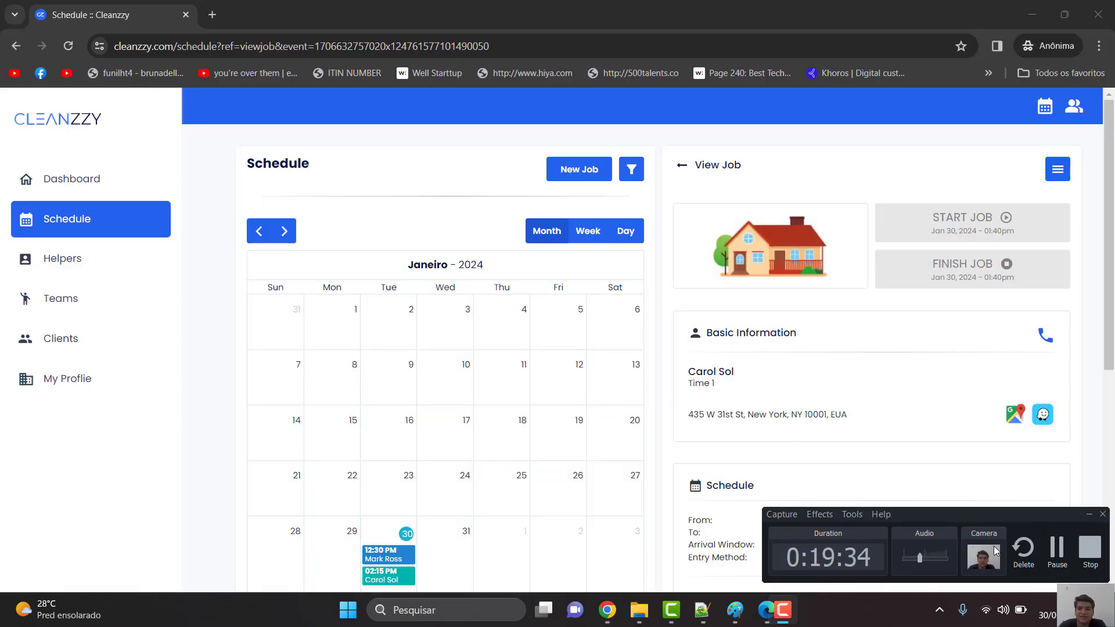